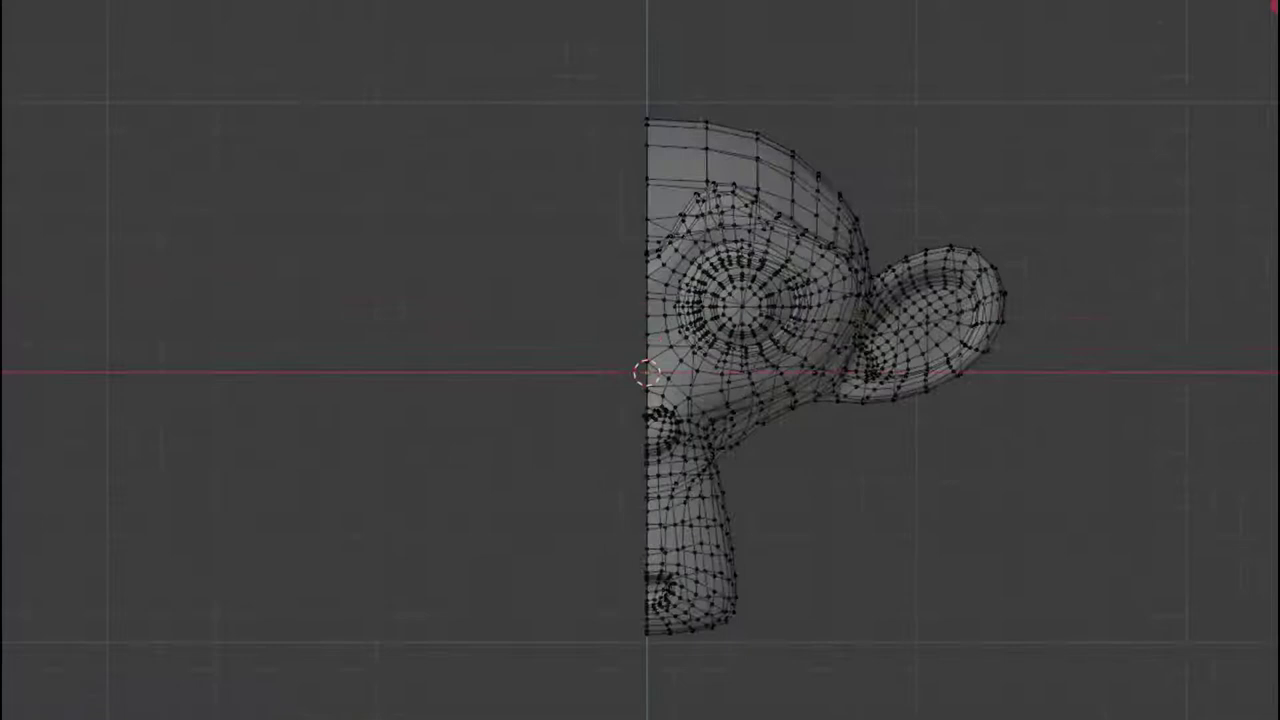
Step: Add a Mirror modifier to the half Suzanne head and select the whole half mesh
{"action": "left_click", "coordinate": [1276, 318]}
{"action": "left_click", "coordinate": [1237, 609]}
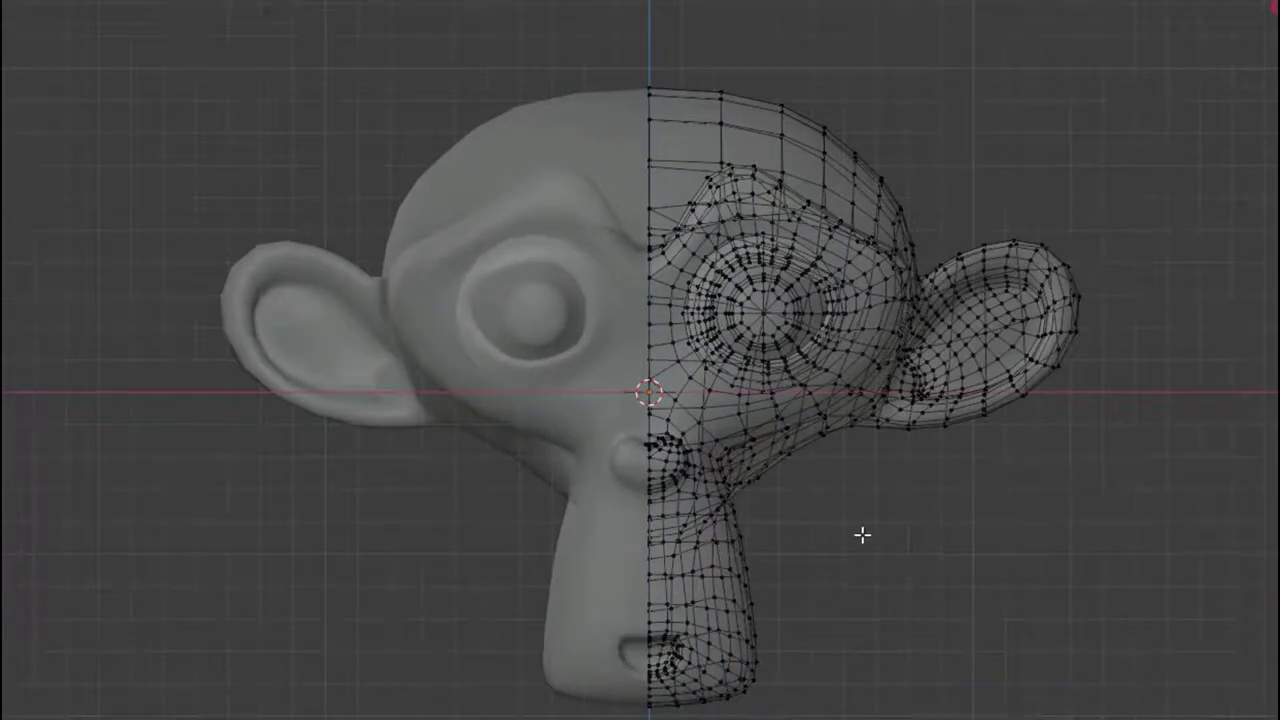
{"action": "left_click", "coordinate": [824, 126]}
{"action": "key", "text": "a"}
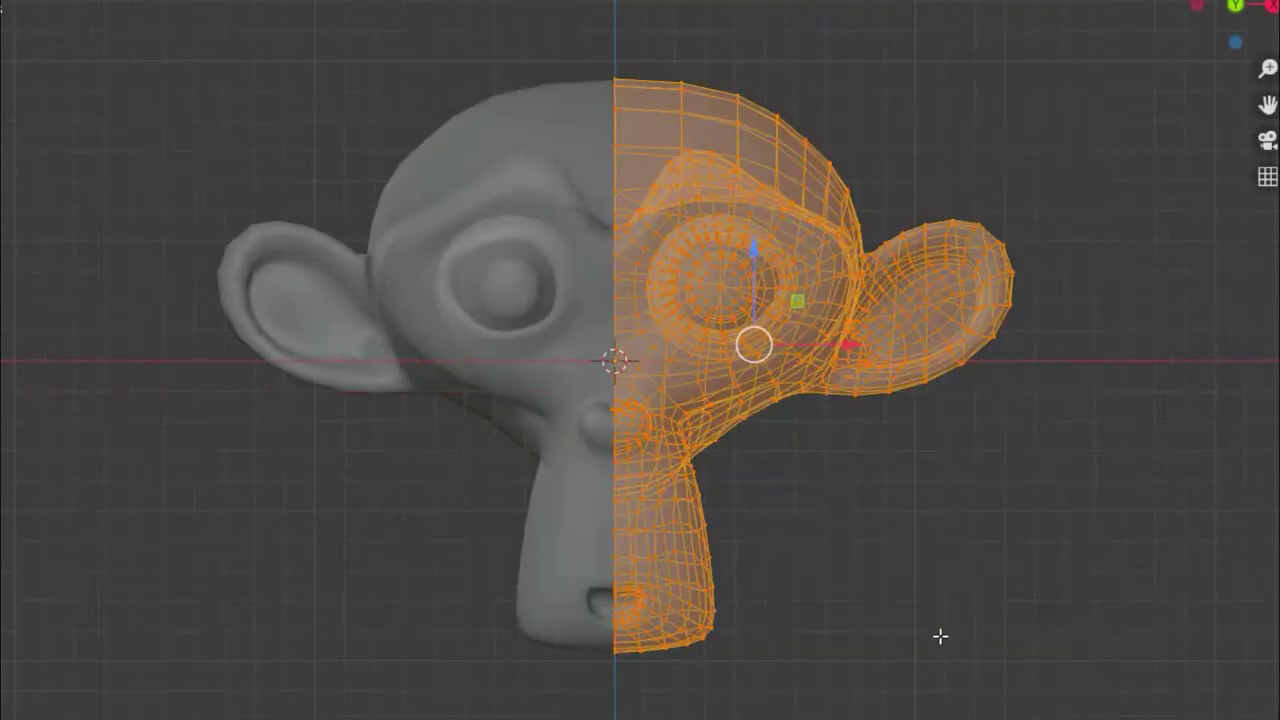
Step: Slide the half head along X, turn off X-ray, and return to Object Mode
{"action": "left_click_drag", "start_coordinate": [848, 344], "coordinate": [820, 360]}
{"action": "key", "text": "alt+z"}
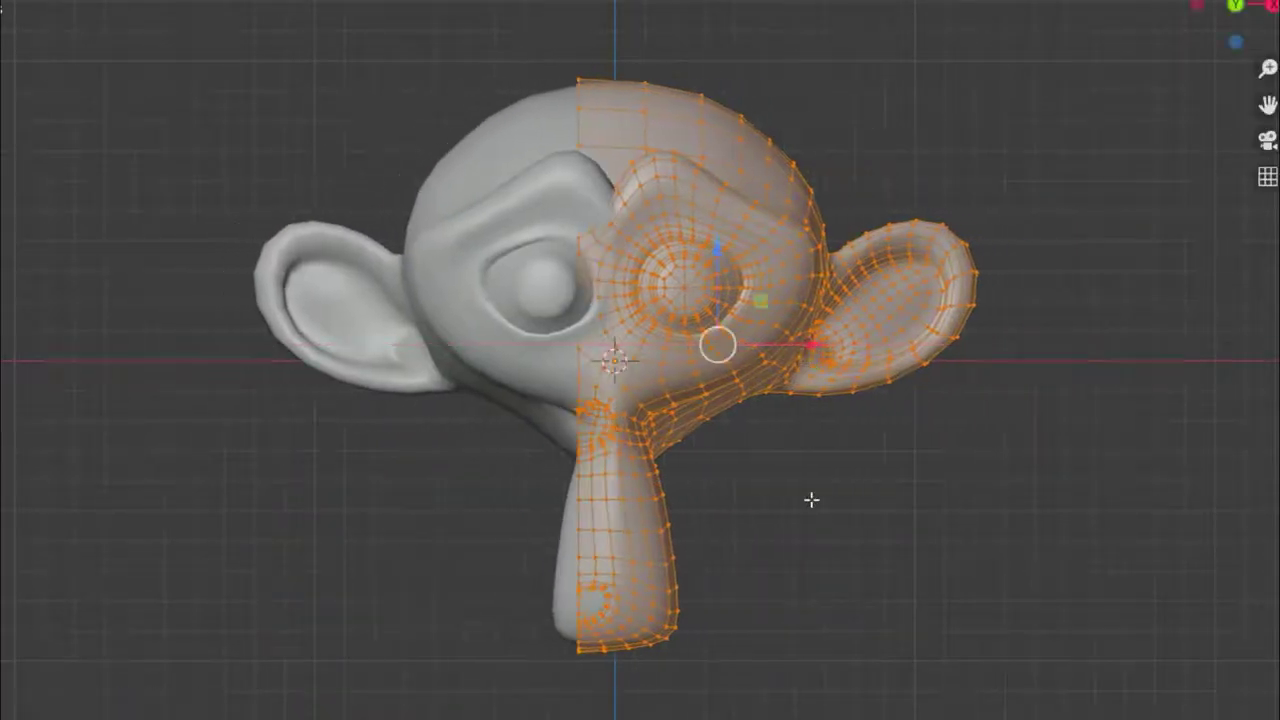
{"action": "key", "text": "Tab"}
{"action": "middle_click_drag", "start_coordinate": [803, 551], "coordinate": [968, 512]}
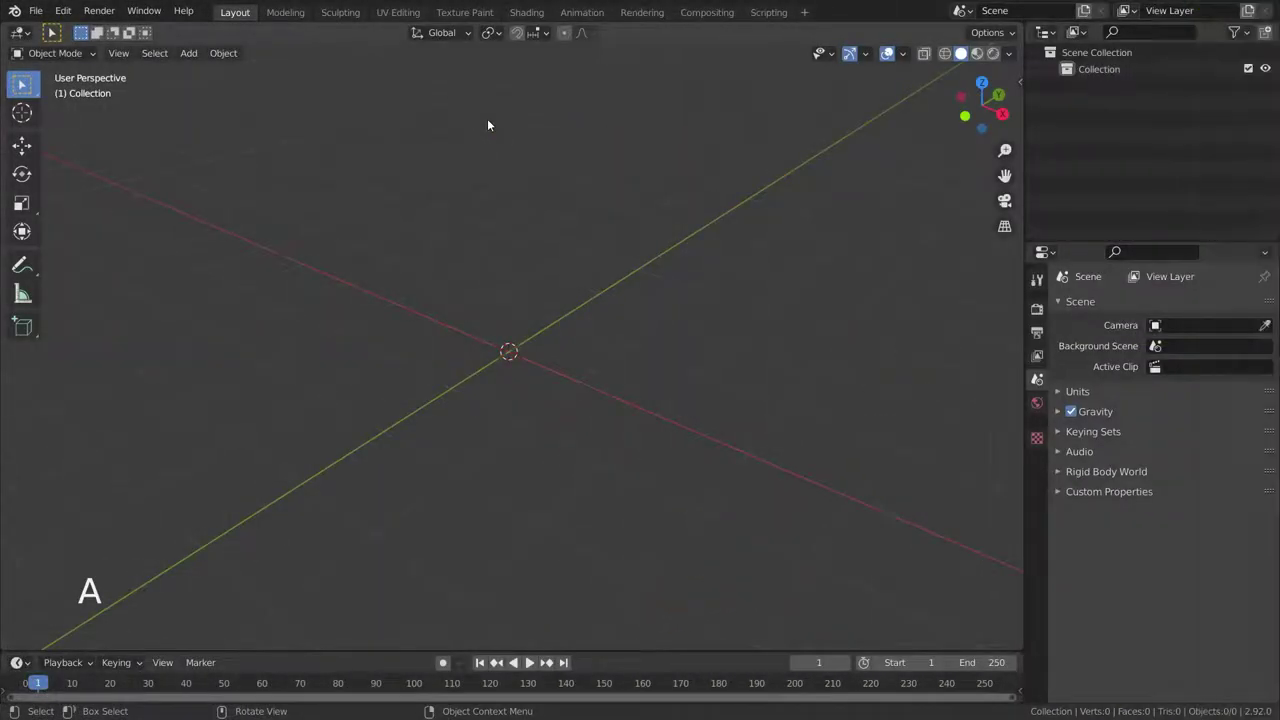
Step: Add a mesh cube to the empty scene
{"action": "key", "text": "shift+a"}
{"action": "mouse_move", "coordinate": [464, 112]}
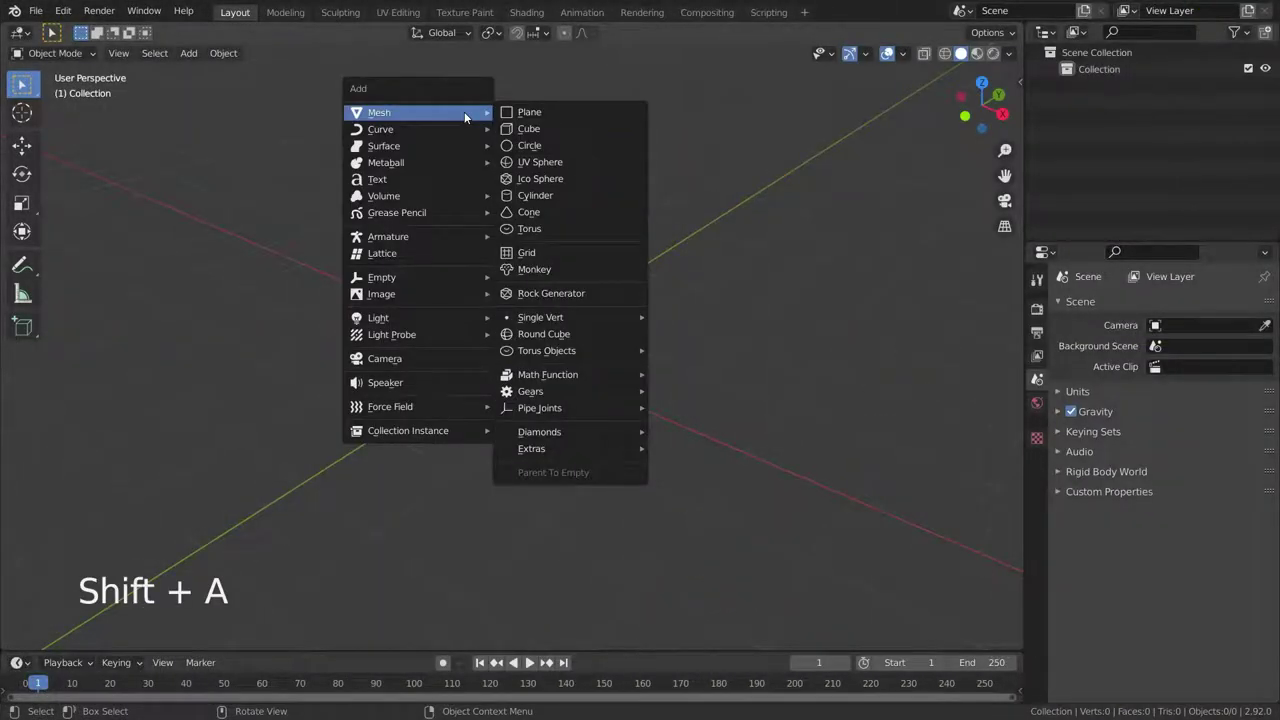
{"action": "left_click", "coordinate": [528, 129]}
{"action": "middle_click_drag", "start_coordinate": [574, 437], "coordinate": [668, 420]}
Step: In Edit Mode, cut a centred vertical edge loop through the cube's middle
{"action": "key", "text": "Tab"}
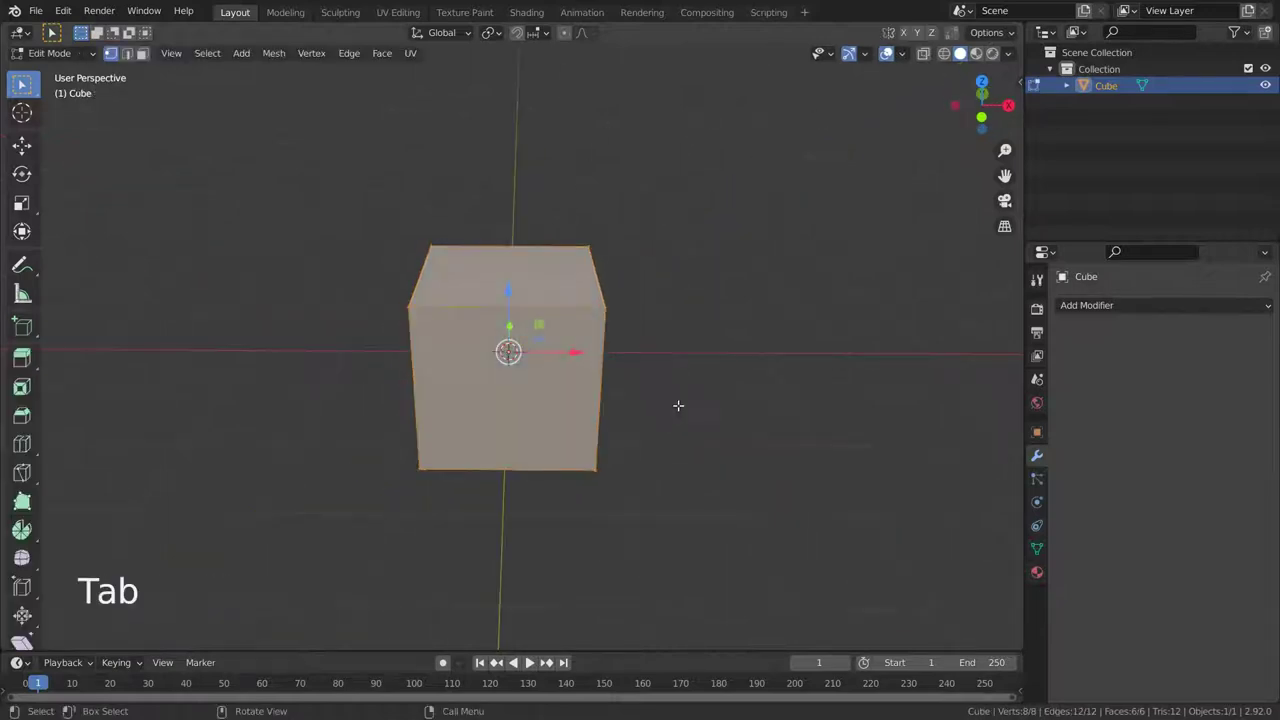
{"action": "key", "text": "ctrl+r"}
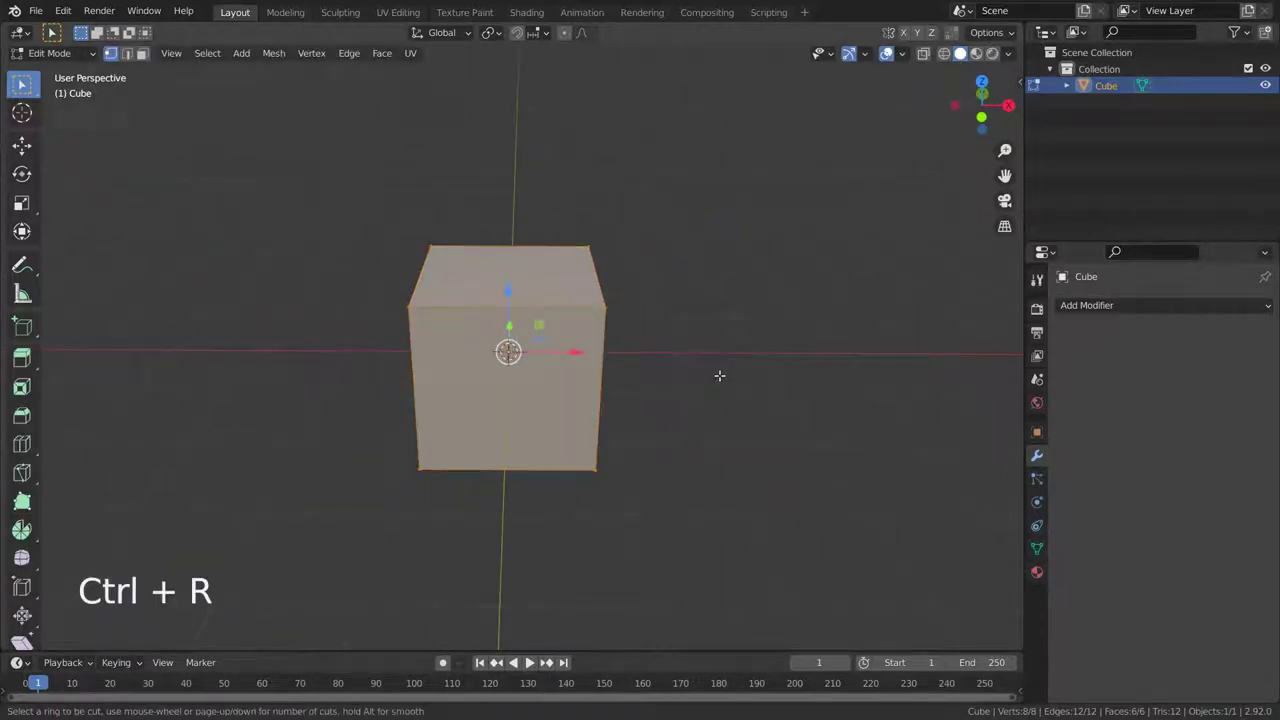
{"action": "left_click", "coordinate": [532, 296]}
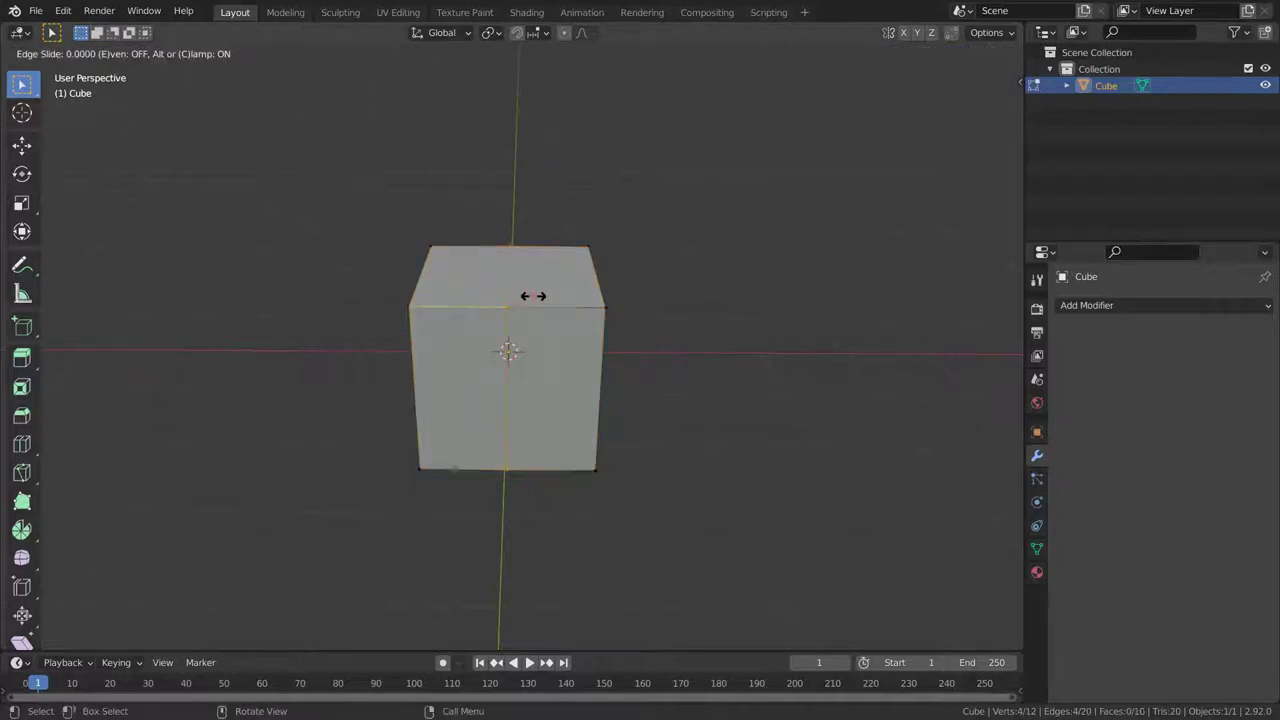
{"action": "left_click", "coordinate": [533, 296]}
{"action": "middle_click_drag", "start_coordinate": [481, 507], "coordinate": [560, 506]}
Step: Select the four corner vertices of one end face of the cube
{"action": "scroll", "coordinate": [545, 498], "scroll_direction": "down", "scroll_amount": 1}
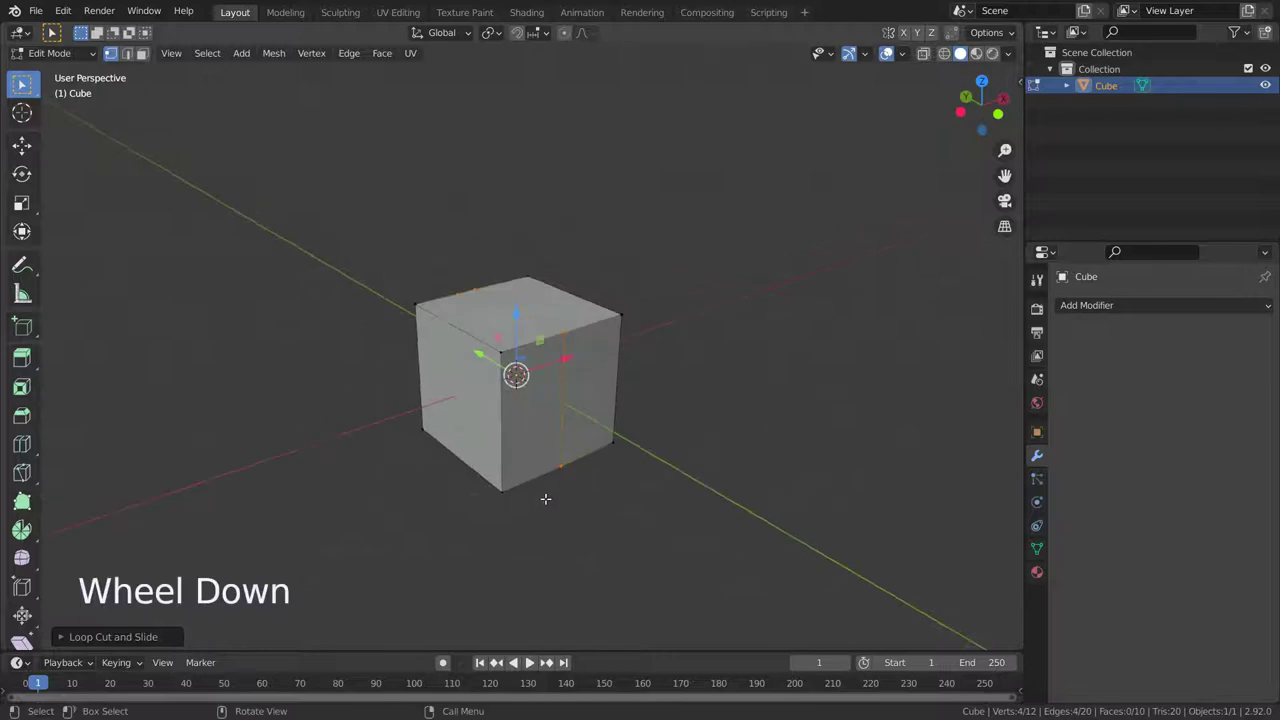
{"action": "key", "text": "shift"}
{"action": "left_click", "coordinate": [419, 305], "text": "shift"}
{"action": "left_click", "coordinate": [418, 305]}
{"action": "left_click", "coordinate": [416, 304], "text": "shift"}
{"action": "left_click", "coordinate": [504, 353], "text": "shift"}
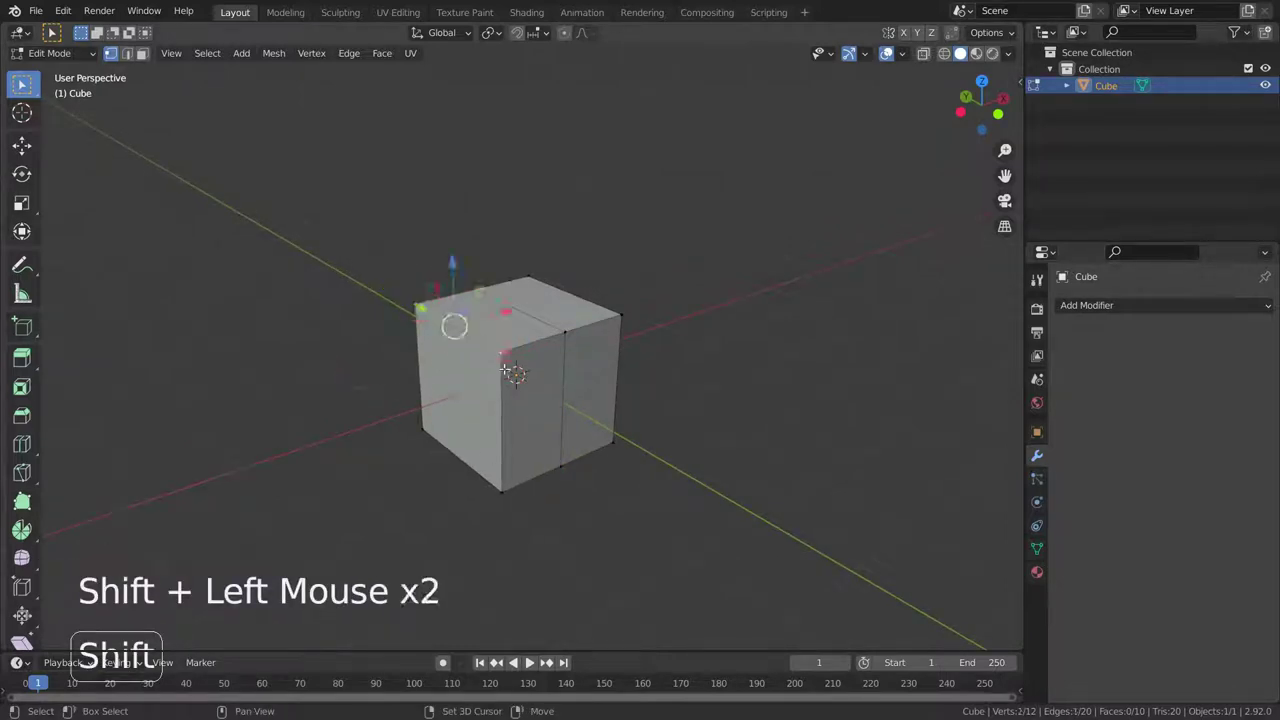
{"action": "left_click", "coordinate": [505, 500], "text": "shift"}
{"action": "left_click", "coordinate": [424, 433], "text": "shift"}
{"action": "mouse_move", "coordinate": [666, 491]}
{"action": "middle_mouse_down"}
{"action": "mouse_move", "coordinate": [669, 429]}
{"action": "mouse_move", "coordinate": [613, 490]}
{"action": "mouse_move", "coordinate": [650, 497]}
{"action": "middle_mouse_up"}
Step: Delete the selected end vertices, leaving an open half cube
{"action": "key", "text": "x"}
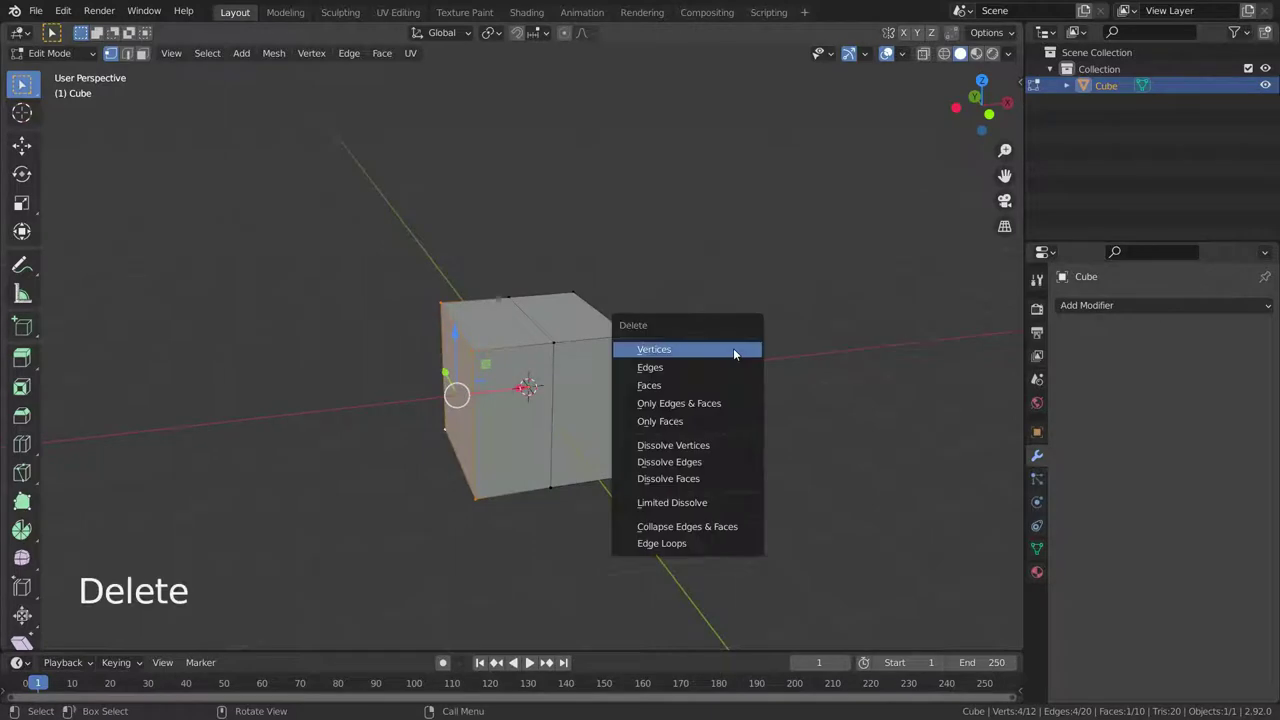
{"action": "left_click", "coordinate": [733, 348]}
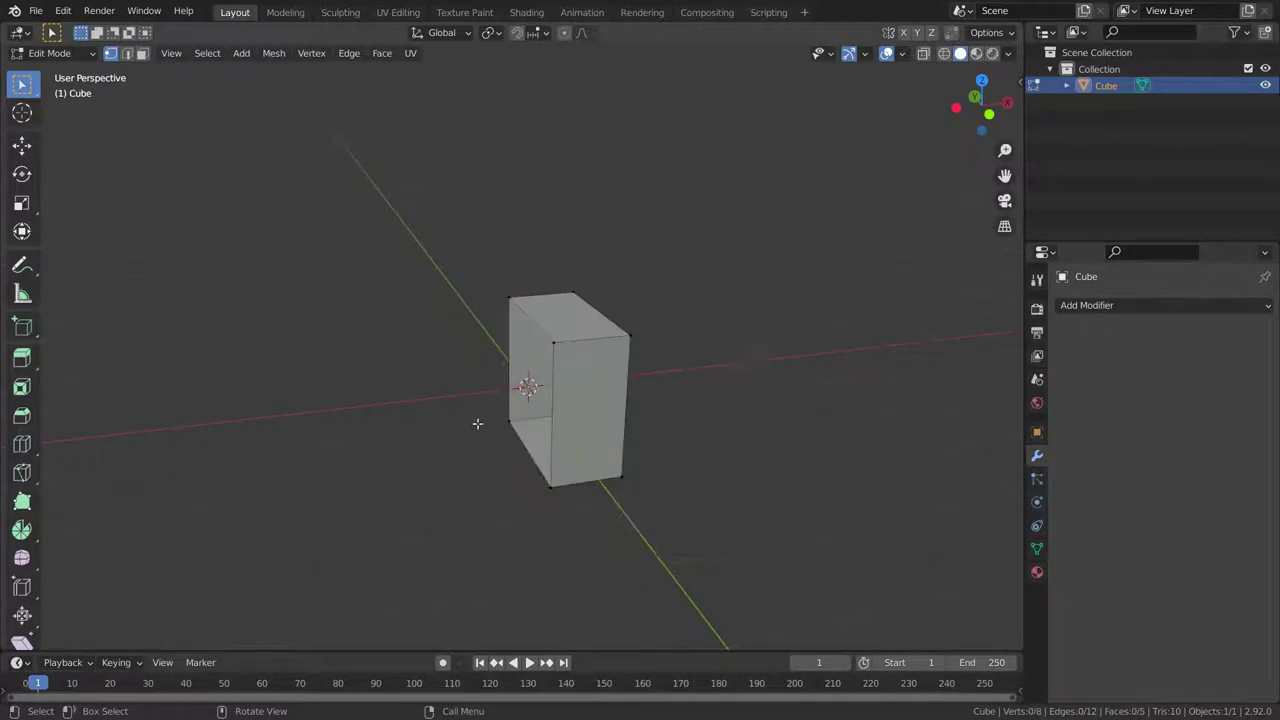
{"action": "mouse_move", "coordinate": [539, 444]}
{"action": "middle_mouse_down"}
{"action": "mouse_move", "coordinate": [614, 457]}
{"action": "mouse_move", "coordinate": [529, 451]}
{"action": "mouse_move", "coordinate": [526, 434]}
{"action": "mouse_move", "coordinate": [517, 445]}
{"action": "middle_mouse_up"}
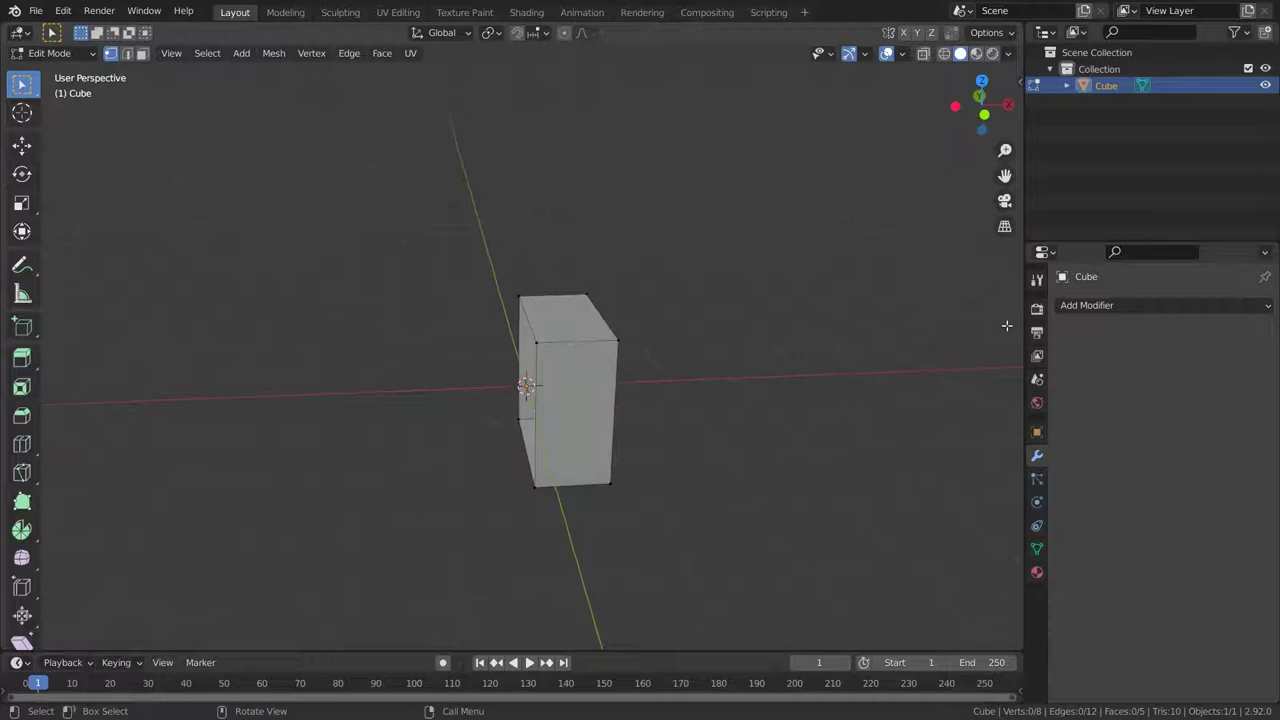
Step: Add a Mirror modifier to the half cube
{"action": "left_click", "coordinate": [1080, 306]}
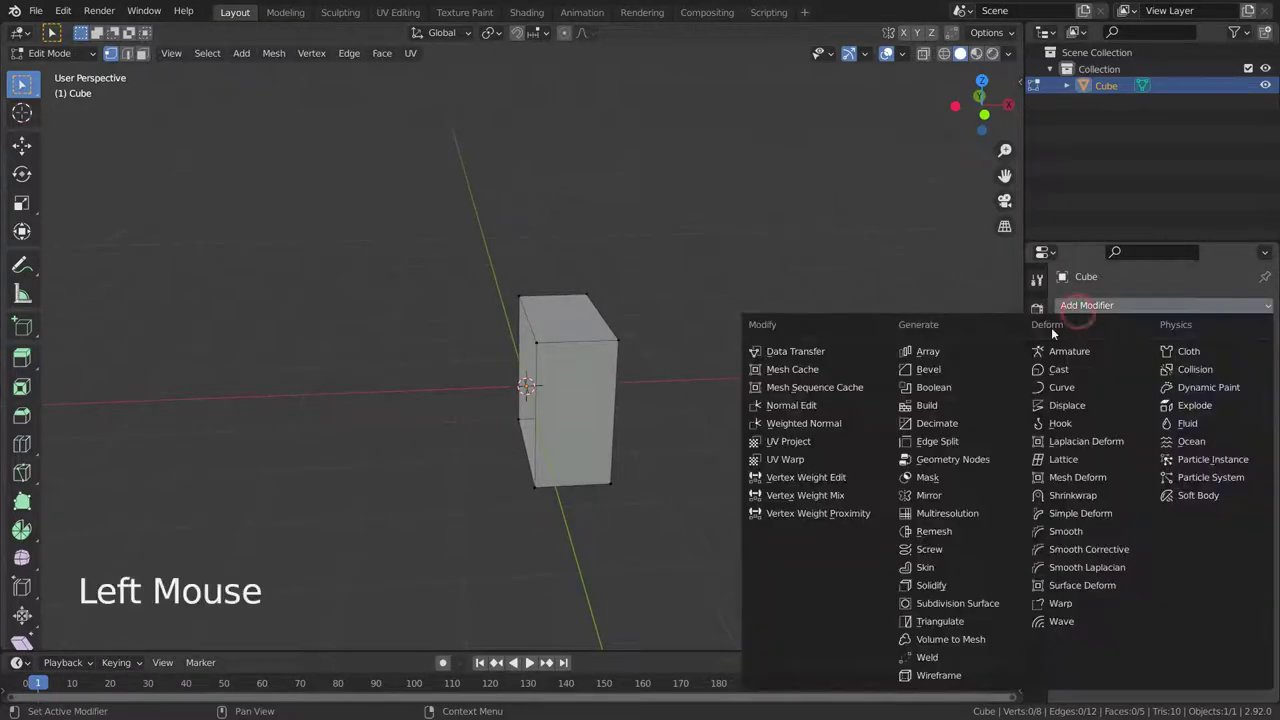
{"action": "left_click", "coordinate": [962, 496]}
{"action": "middle_click_drag", "start_coordinate": [590, 410], "coordinate": [614, 471]}
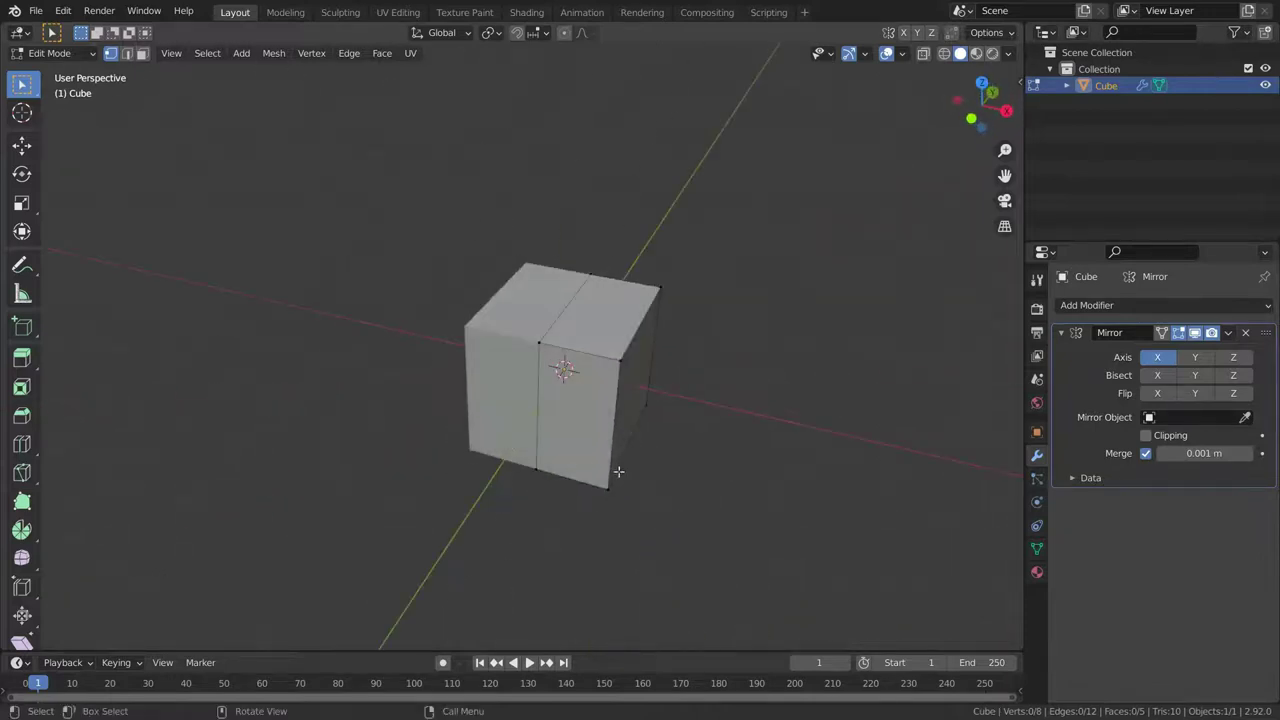
Step: Turn on X-ray, switch to front view, and box-select all of the half cube's vertices
{"action": "key", "text": "alt+z"}
{"action": "middle_click_drag", "start_coordinate": [700, 423], "coordinate": [746, 426]}
{"action": "key", "text": "KP_1"}
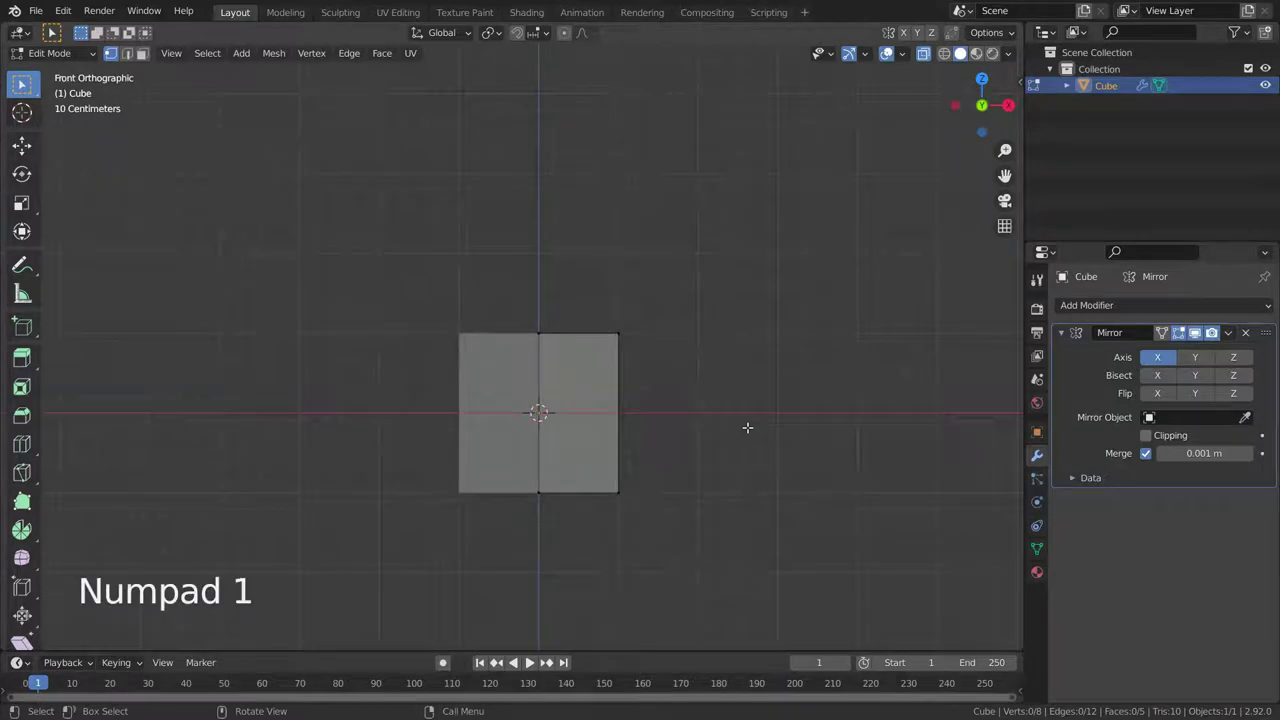
{"action": "scroll", "coordinate": [618, 522], "scroll_direction": "up", "scroll_amount": 2}
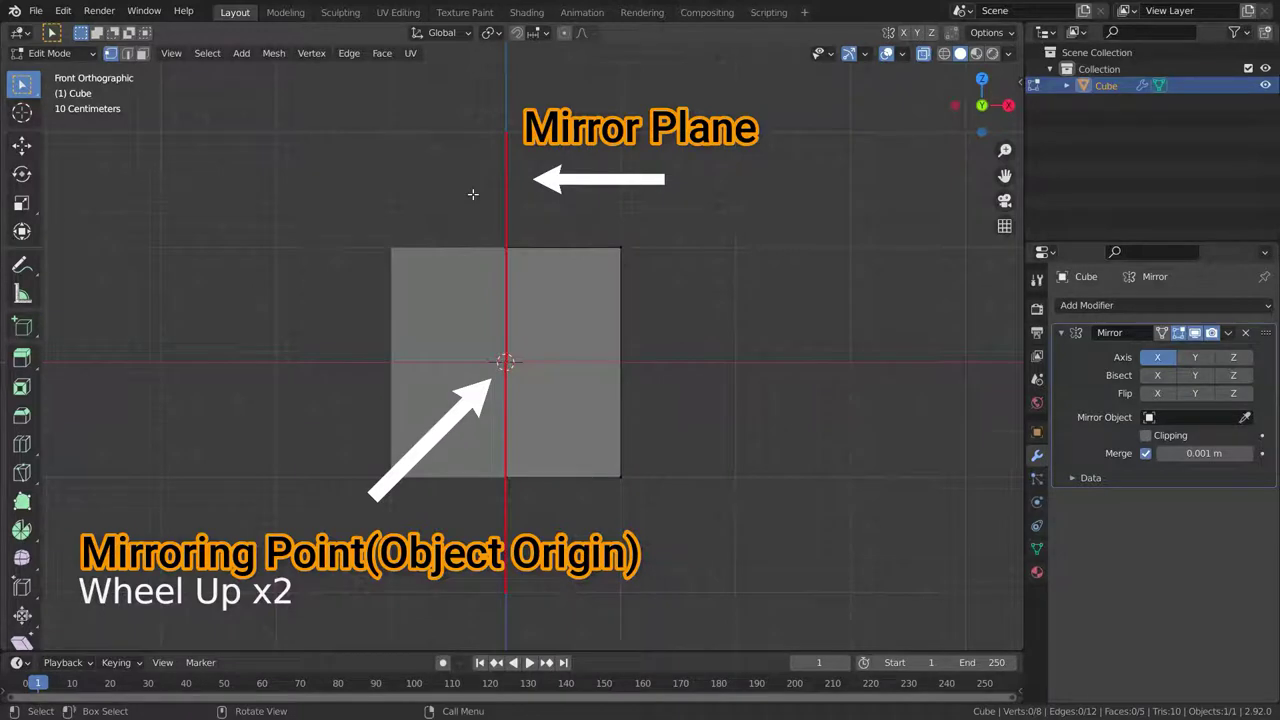
{"action": "left_click_drag", "start_coordinate": [473, 194], "coordinate": [721, 590]}
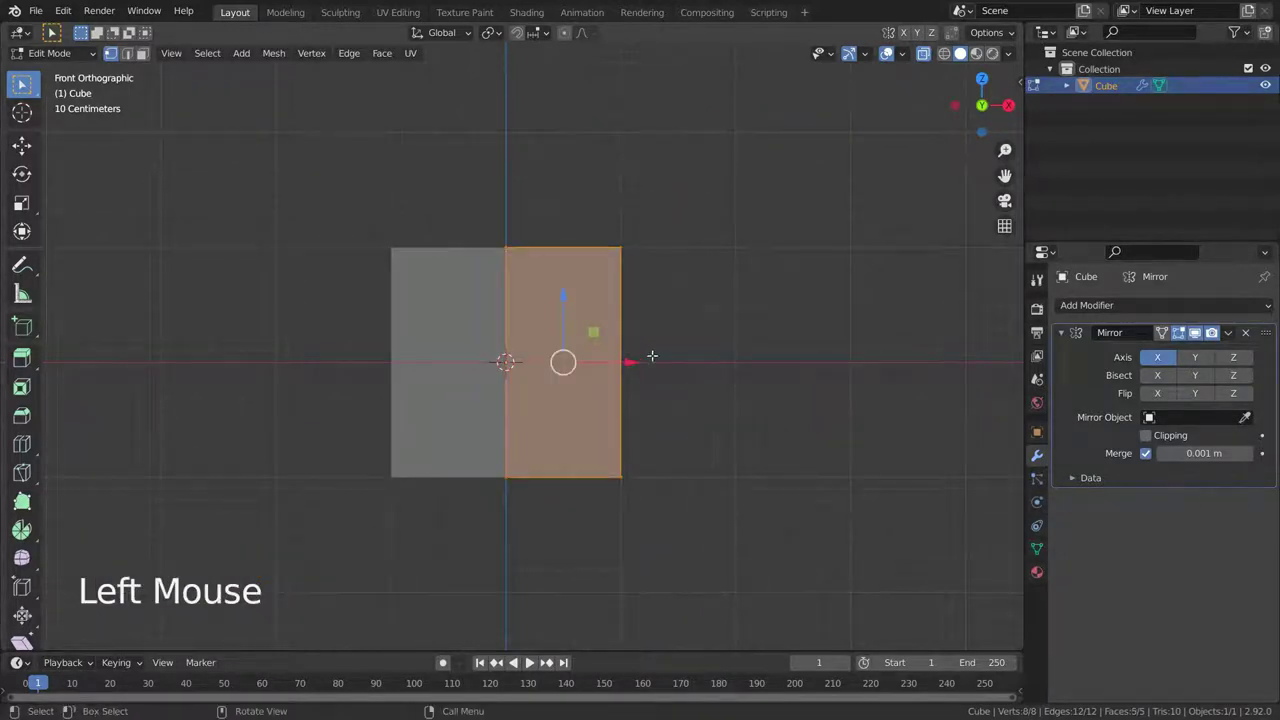
Step: Slide the half cube right along X, then undo the move
{"action": "left_click_drag", "start_coordinate": [631, 366], "coordinate": [757, 380]}
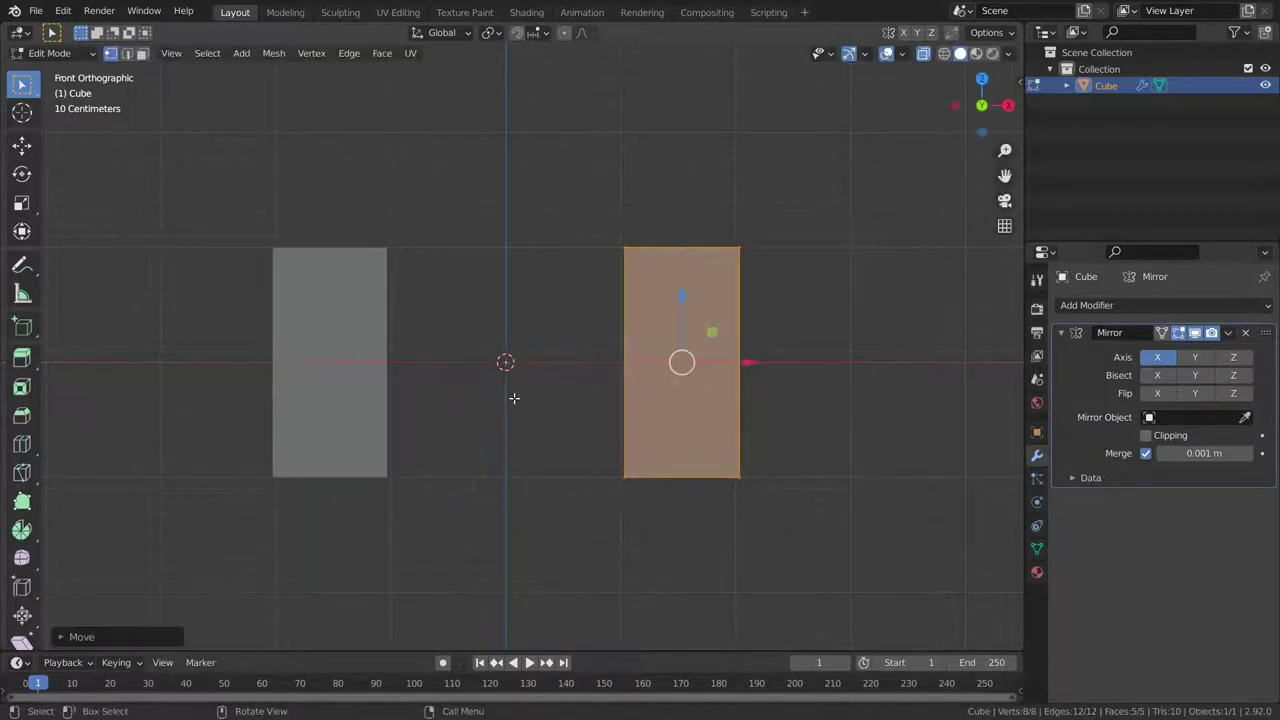
{"action": "middle_click_drag", "start_coordinate": [517, 582], "coordinate": [517, 500]}
{"action": "scroll", "coordinate": [527, 526], "scroll_direction": "down", "scroll_amount": 3}
{"action": "scroll", "coordinate": [527, 526], "scroll_direction": "up", "scroll_amount": 2}
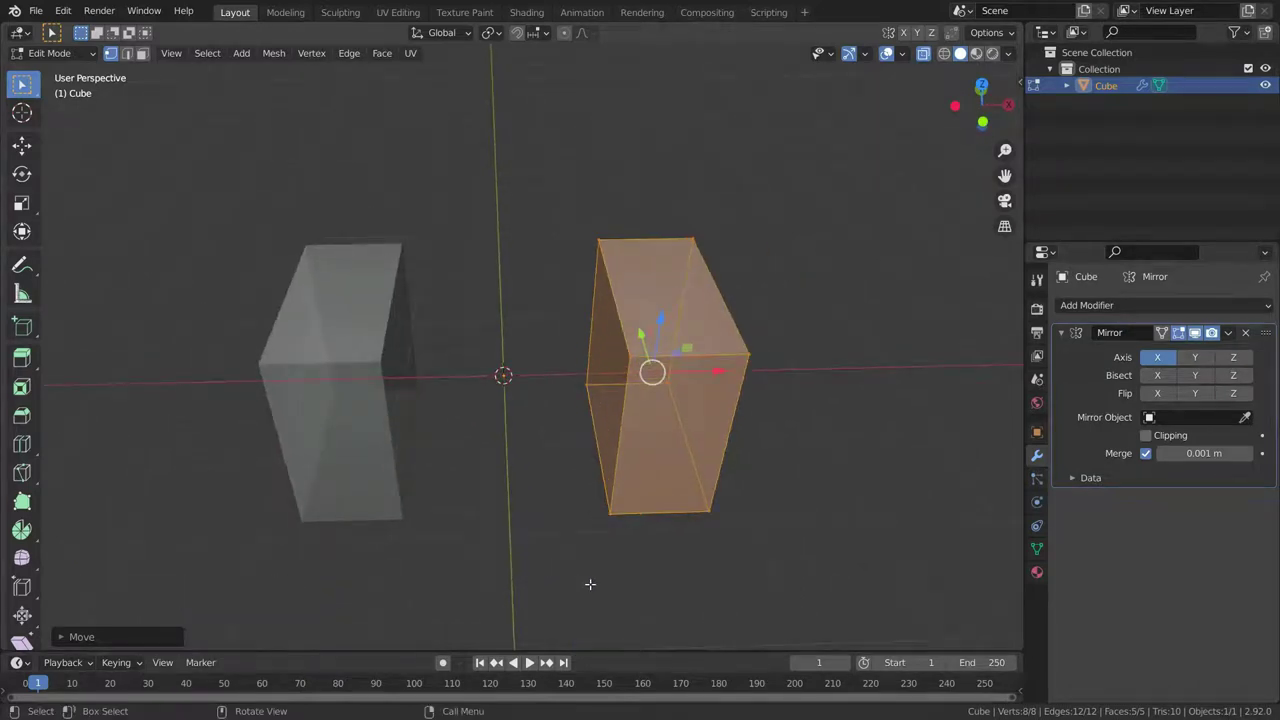
{"action": "key", "text": "ctrl+z"}
{"action": "scroll", "coordinate": [549, 440], "scroll_direction": "down", "scroll_amount": 4}
{"action": "scroll", "coordinate": [586, 514], "scroll_direction": "up", "scroll_amount": 3}
{"action": "middle_click_drag", "start_coordinate": [649, 450], "coordinate": [586, 409]}
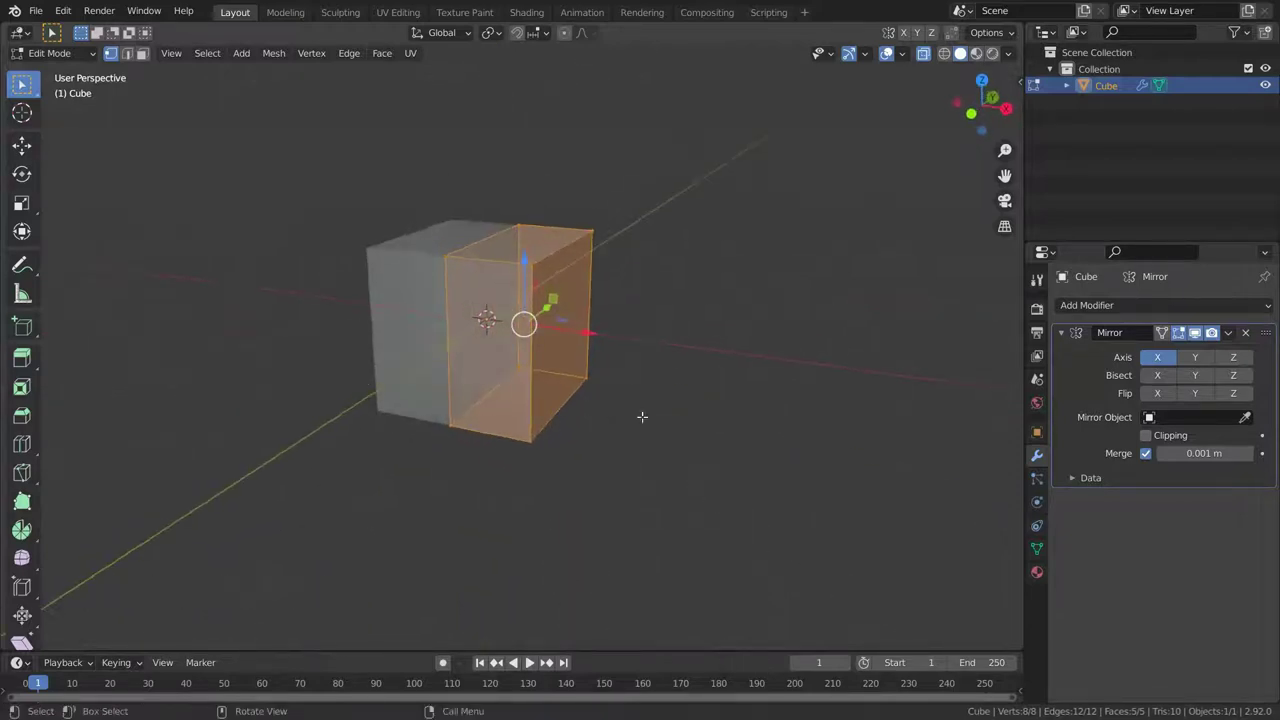
Step: Cut a centred horizontal edge loop around the cube
{"action": "left_click", "coordinate": [699, 407]}
{"action": "middle_click_drag", "start_coordinate": [674, 314], "coordinate": [679, 308]}
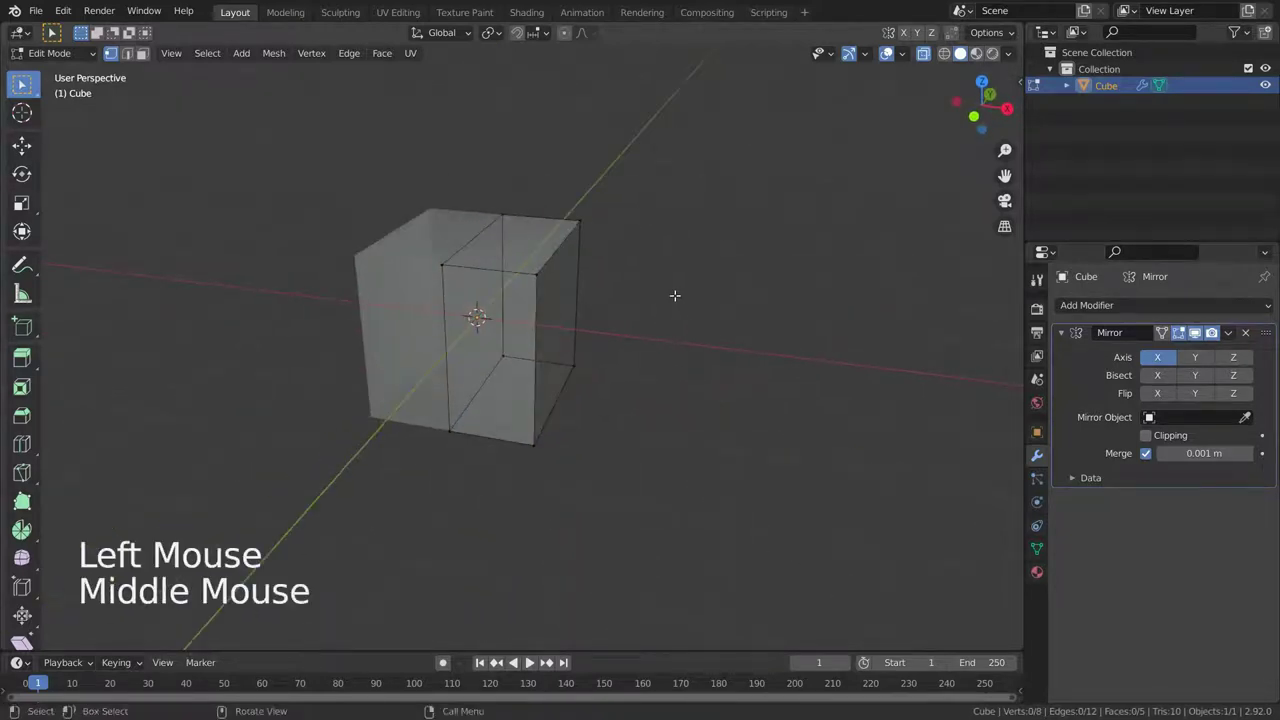
{"action": "key", "text": "ctrl+r"}
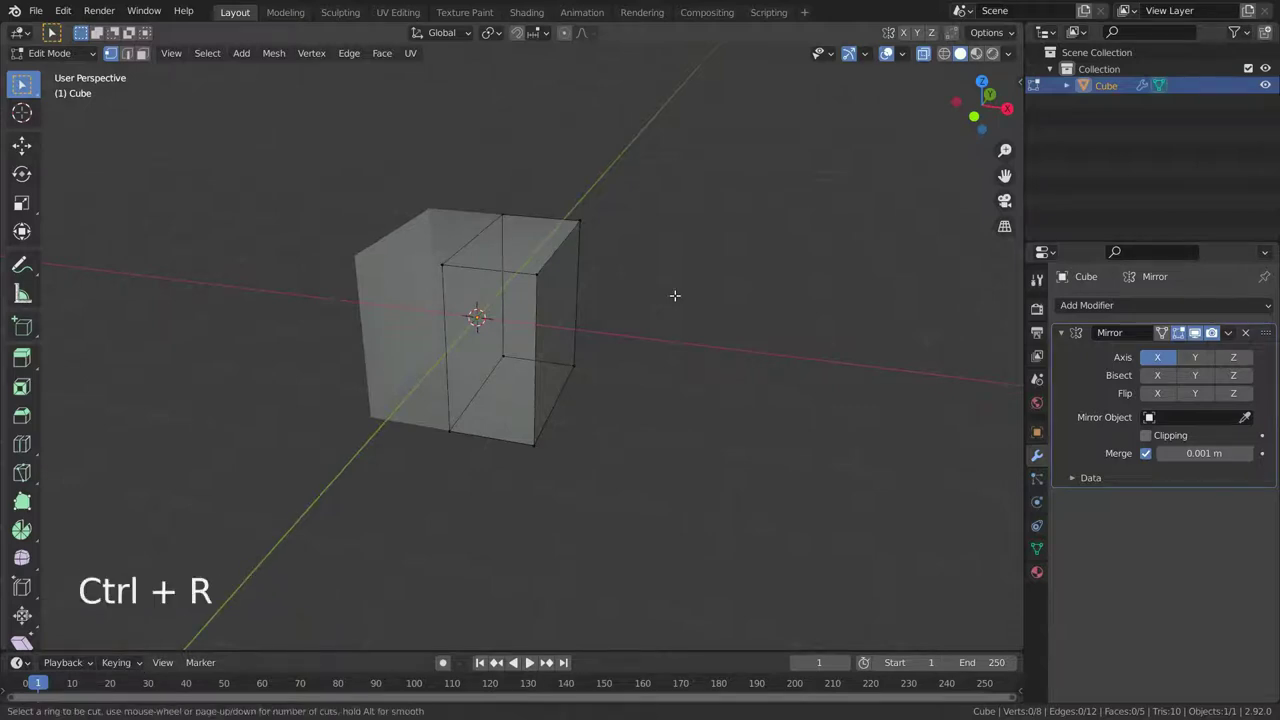
{"action": "left_click", "coordinate": [561, 290]}
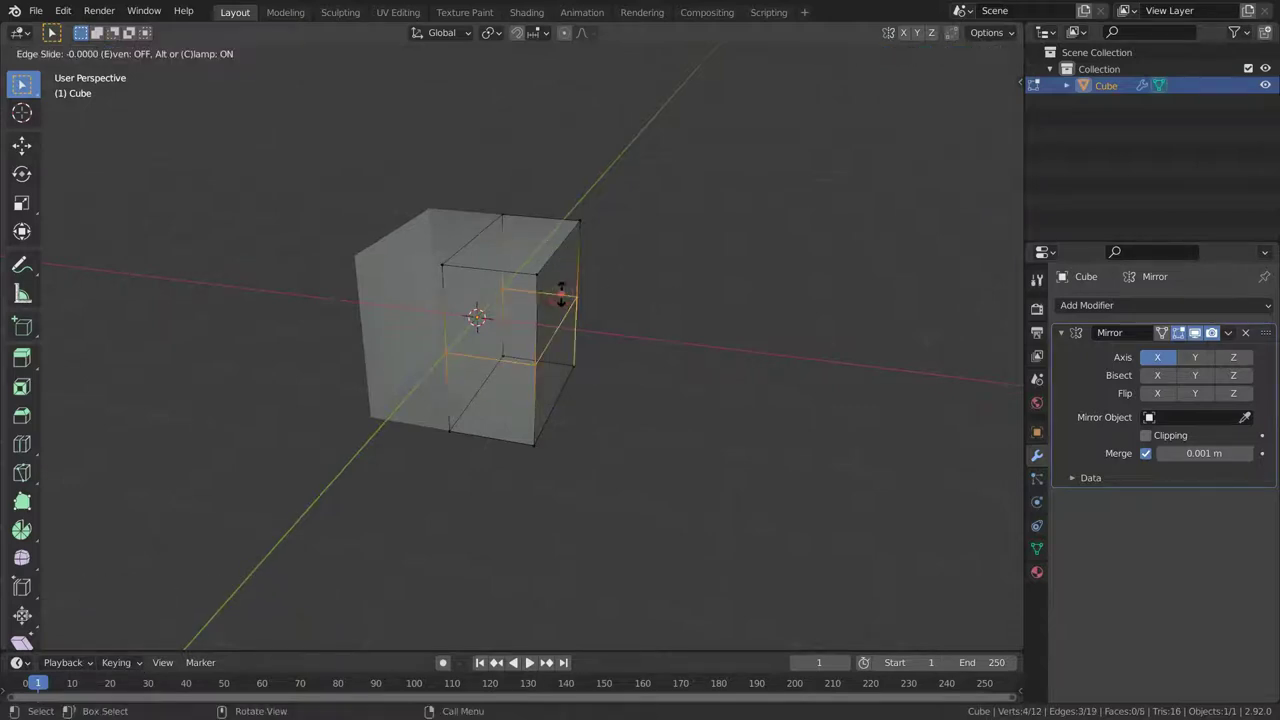
{"action": "left_click", "coordinate": [561, 292]}
{"action": "middle_click_drag", "start_coordinate": [562, 295], "coordinate": [664, 262]}
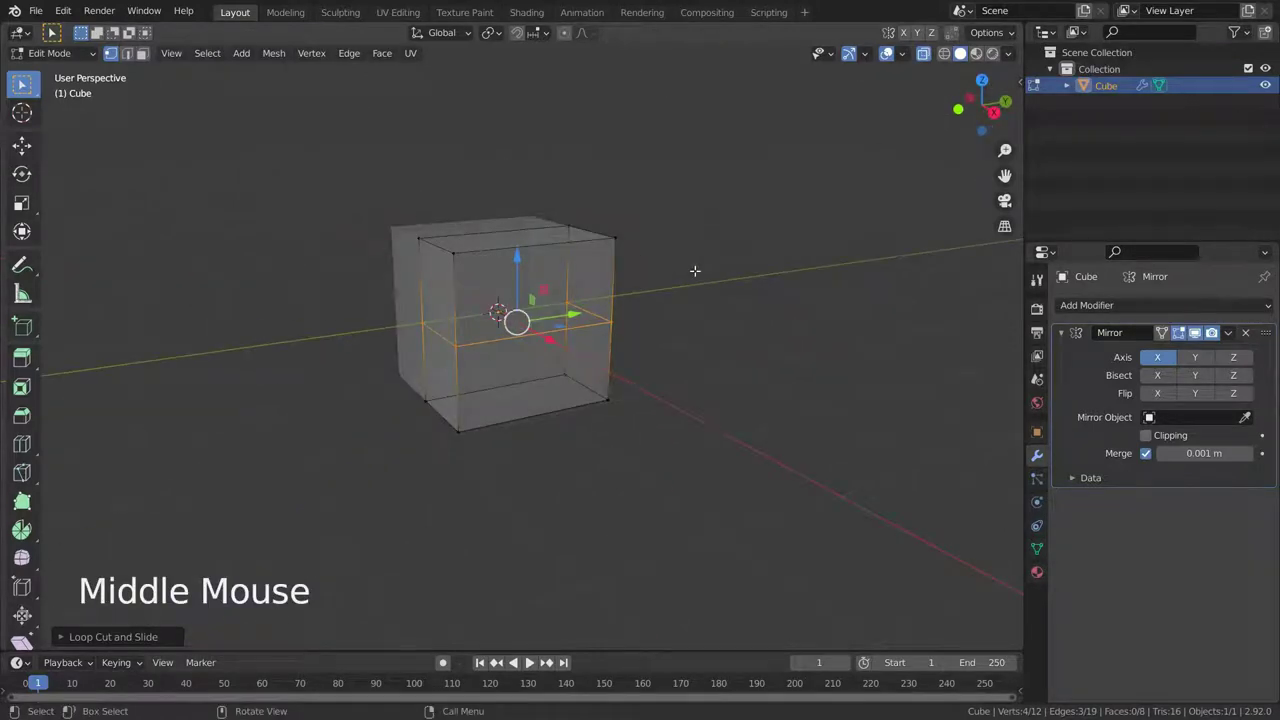
Step: Cut a second centred vertical edge loop across the cube
{"action": "key", "text": "ctrl+r"}
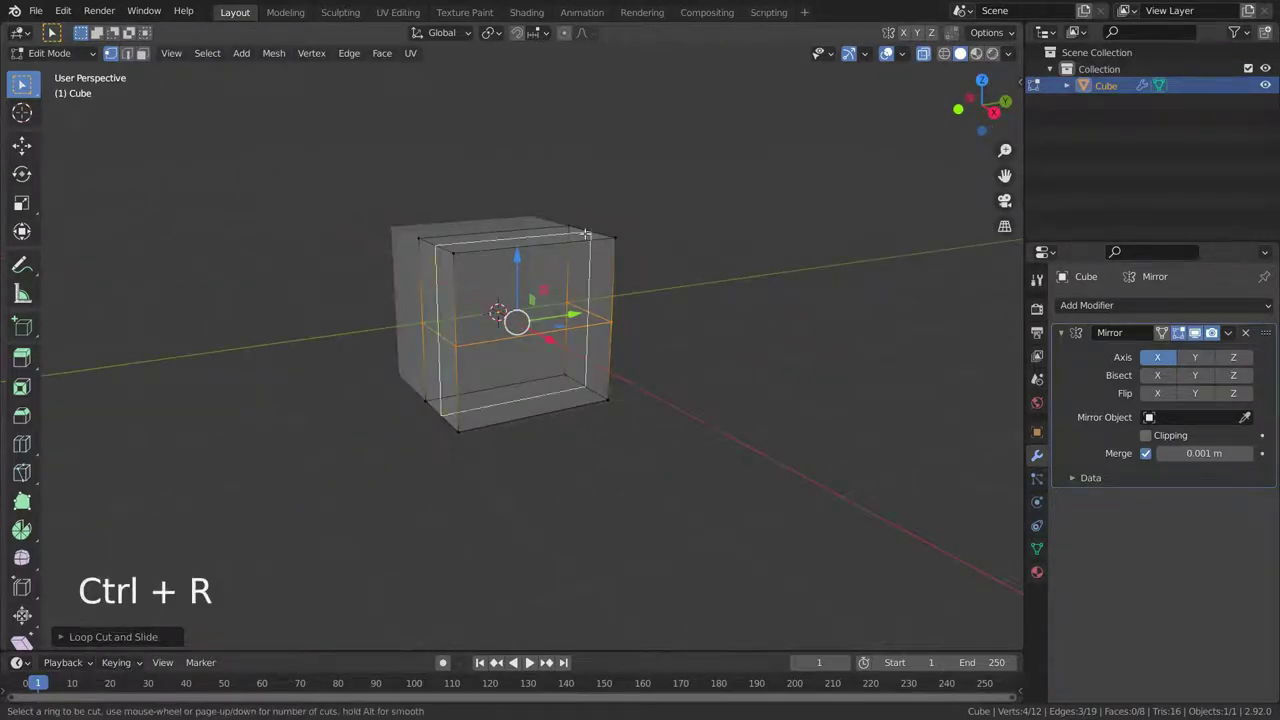
{"action": "left_click", "coordinate": [538, 244]}
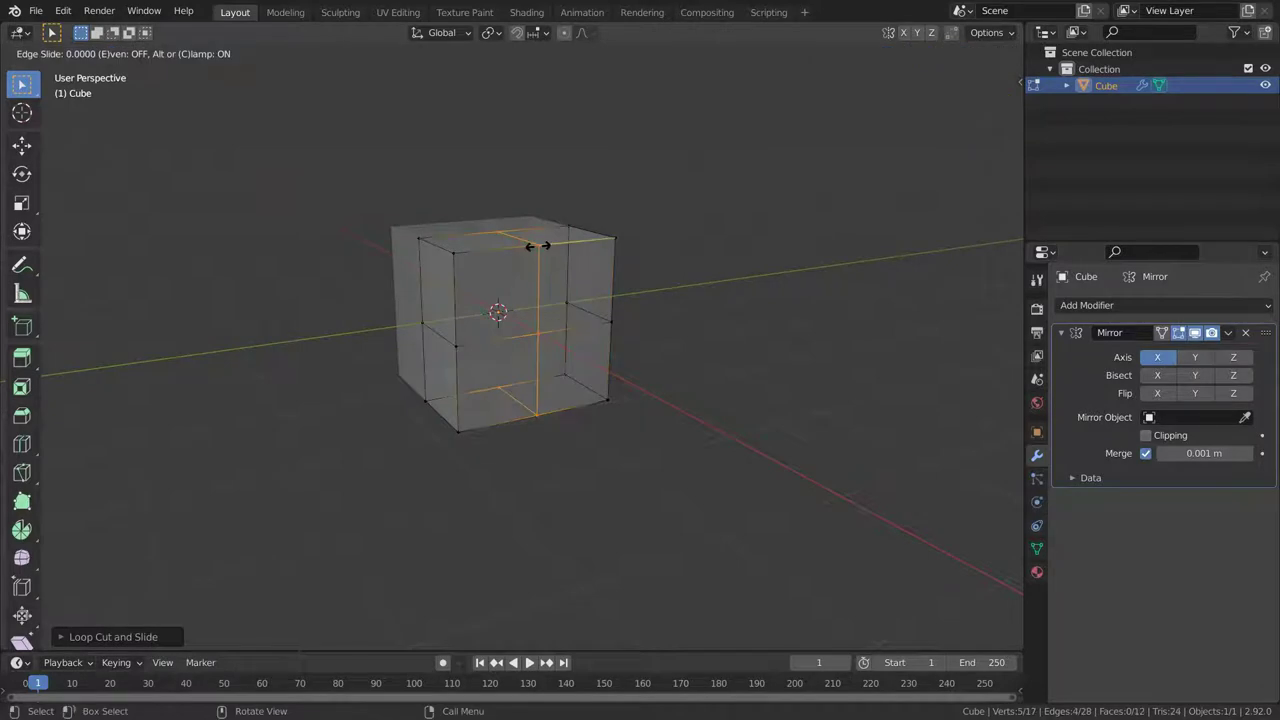
{"action": "right_click", "coordinate": [538, 245]}
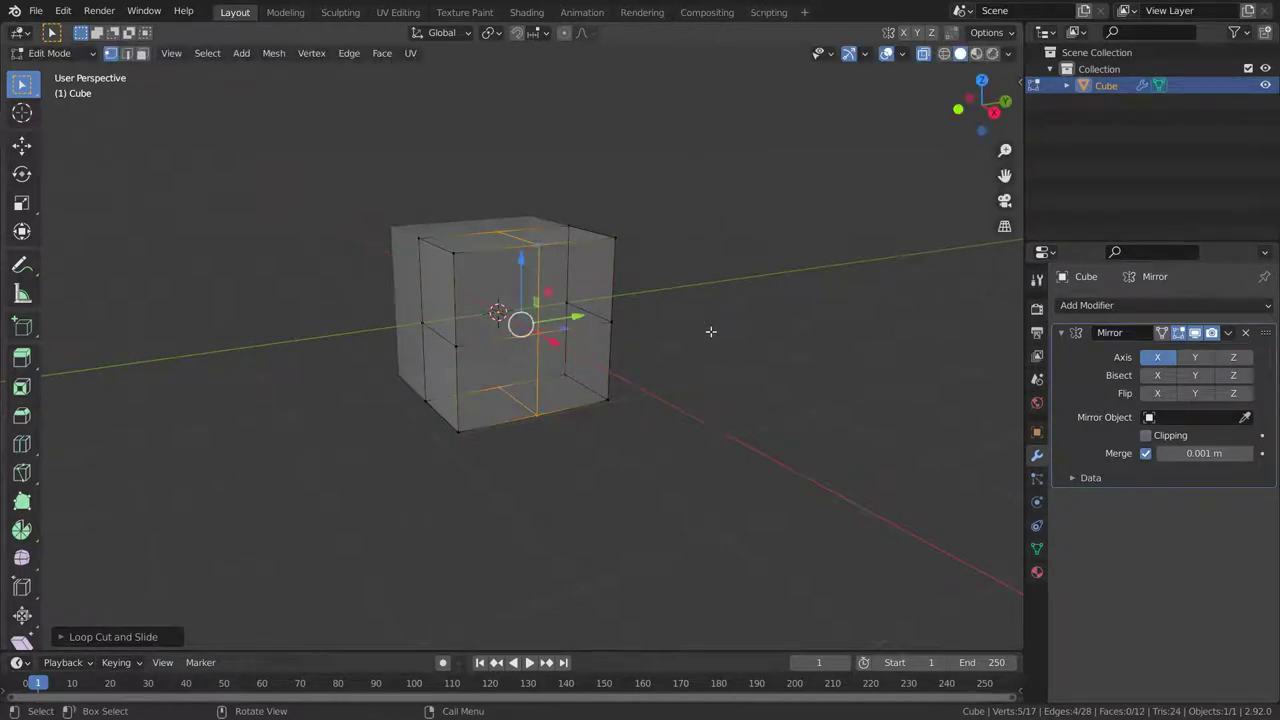
{"action": "left_click", "coordinate": [710, 331]}
{"action": "middle_click_drag", "start_coordinate": [711, 329], "coordinate": [760, 381]}
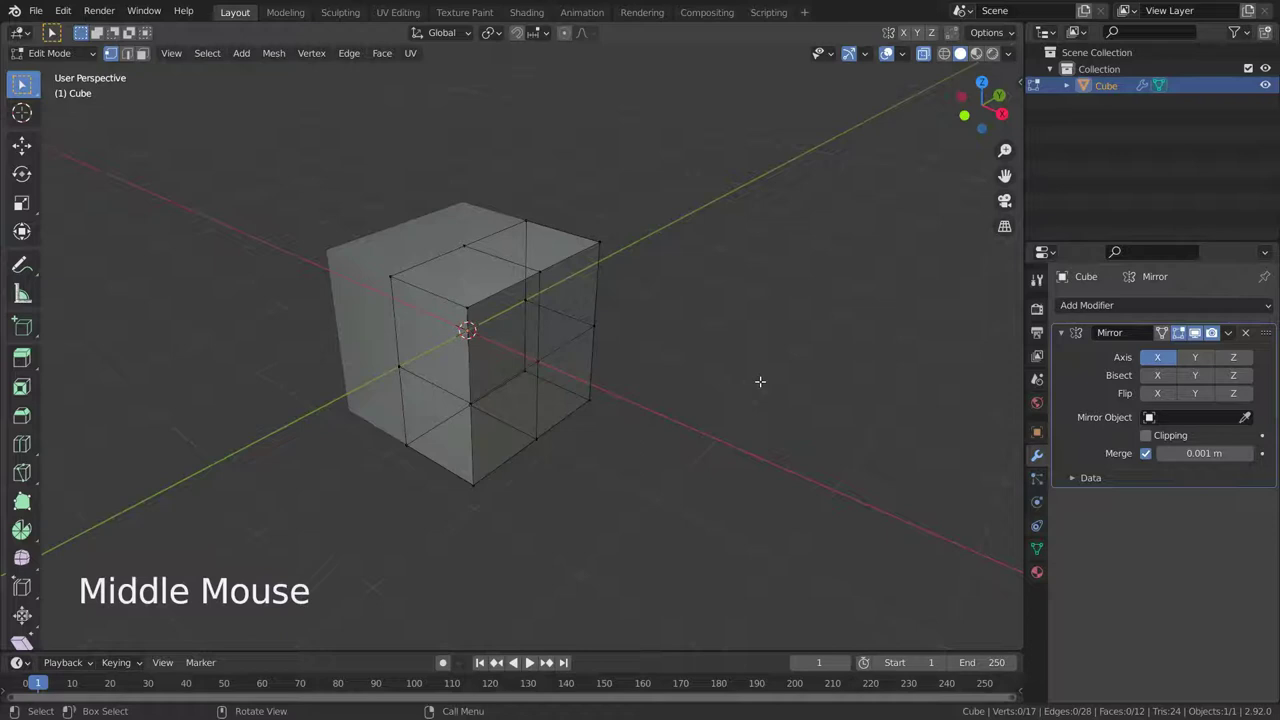
Step: Select the vertices making up the right half of the cube
{"action": "left_click", "coordinate": [525, 222]}
{"action": "left_click", "coordinate": [598, 243], "text": "shift"}
{"action": "left_click", "coordinate": [525, 300], "text": "shift"}
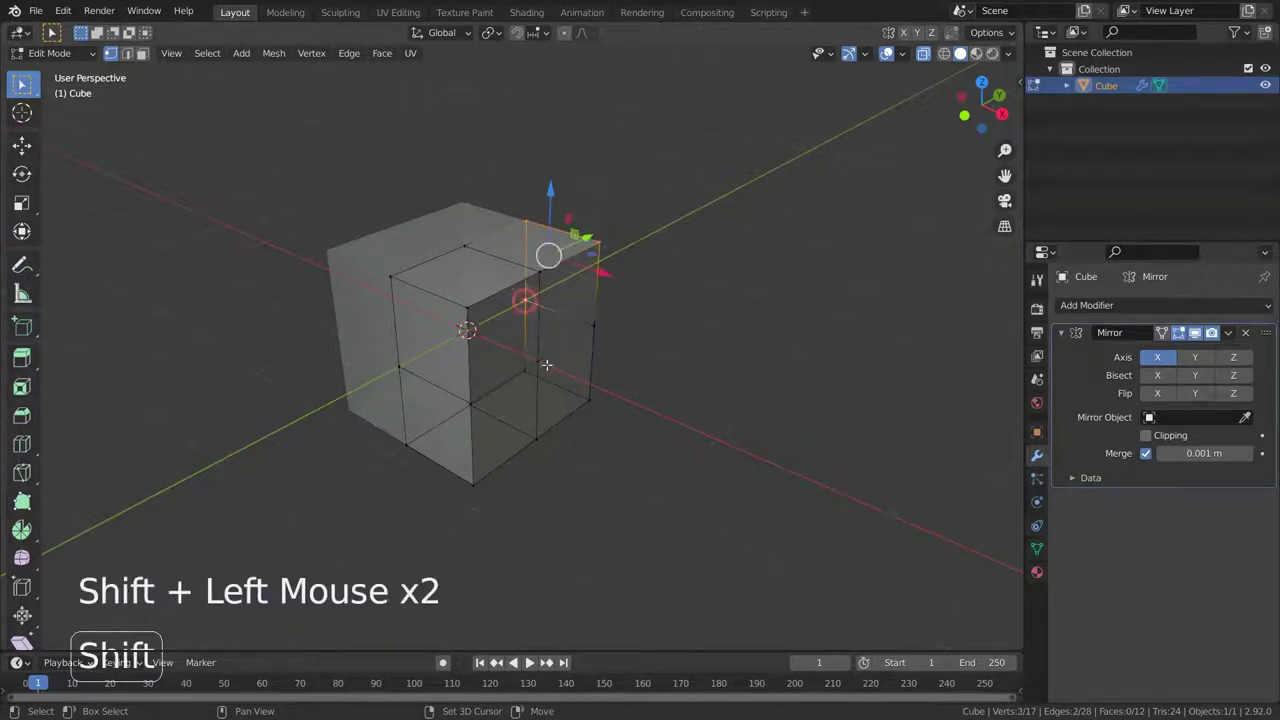
{"action": "left_click", "coordinate": [594, 326], "text": "shift"}
{"action": "left_click", "coordinate": [526, 372], "text": "shift"}
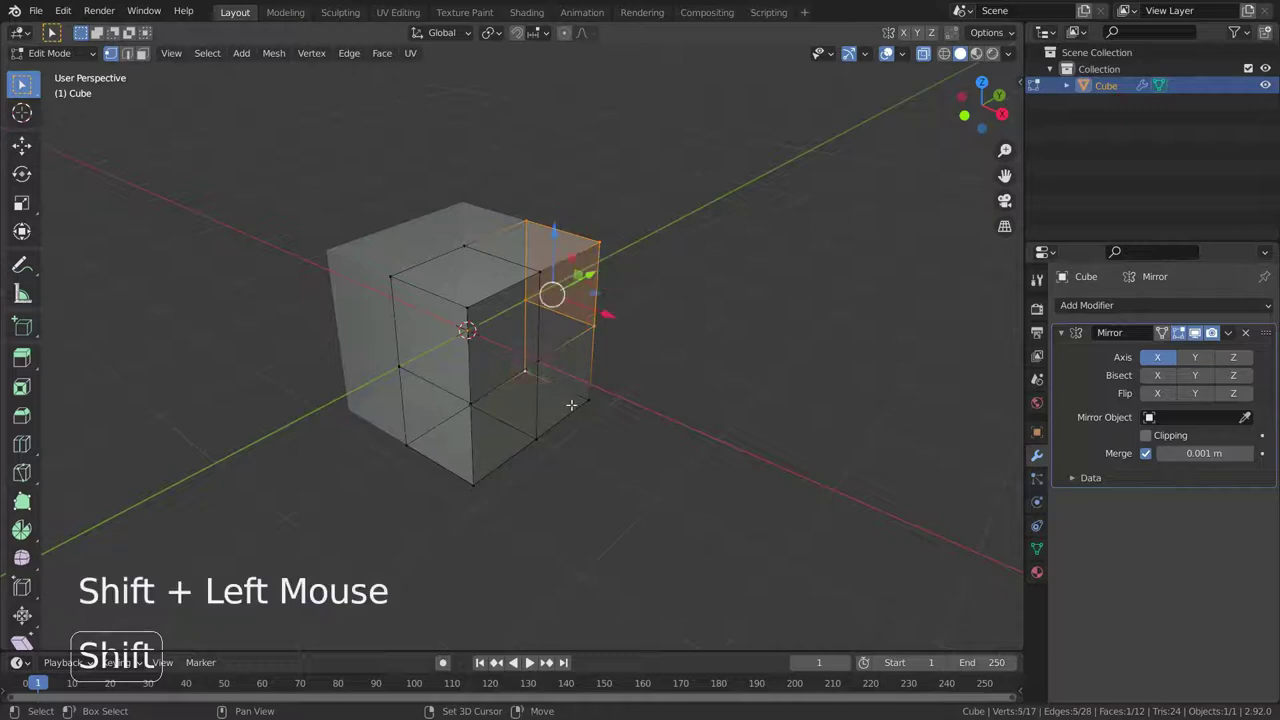
{"action": "left_click", "coordinate": [588, 399], "text": "shift"}
{"action": "left_click", "coordinate": [536, 437], "text": "shift"}
{"action": "left_click", "coordinate": [472, 403], "text": "shift"}
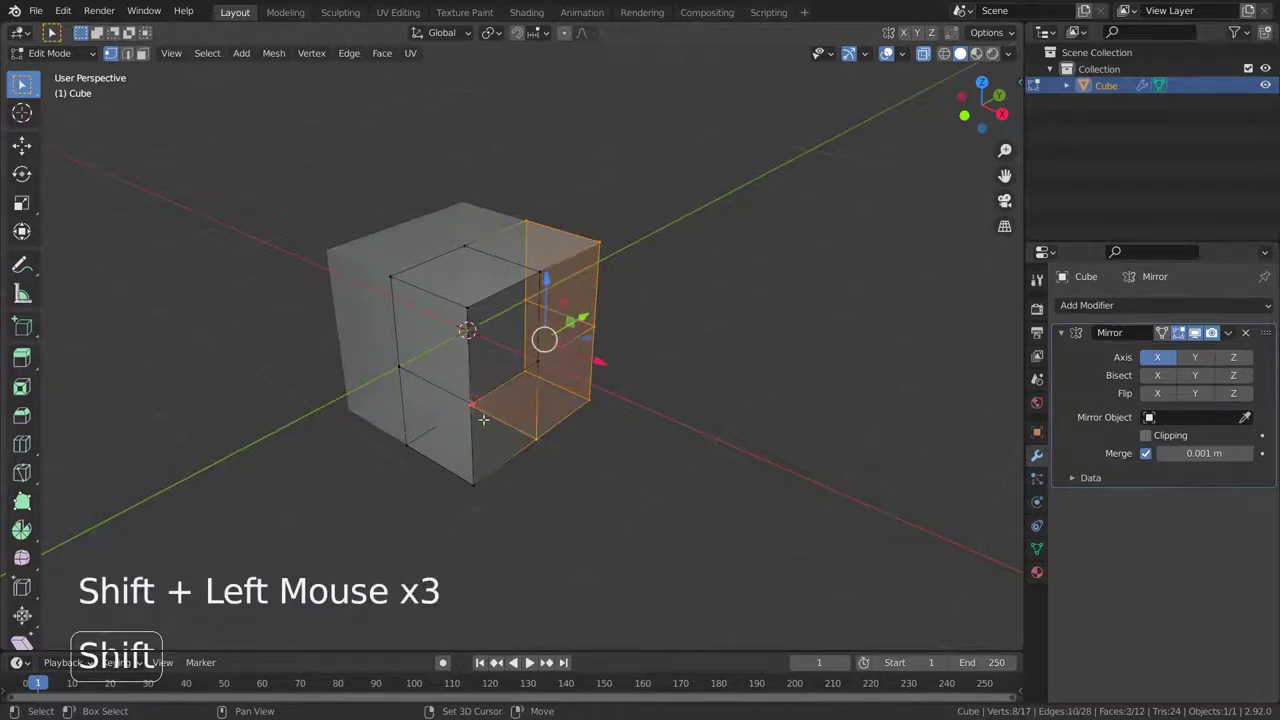
{"action": "left_click", "coordinate": [405, 440], "text": "shift"}
{"action": "left_click", "coordinate": [473, 483], "text": "shift"}
{"action": "middle_click_drag", "start_coordinate": [473, 483], "coordinate": [673, 347]}
Step: Delete the selected vertices, leaving a 7-vertex corner piece the X mirror completes
{"action": "key", "text": "Delete"}
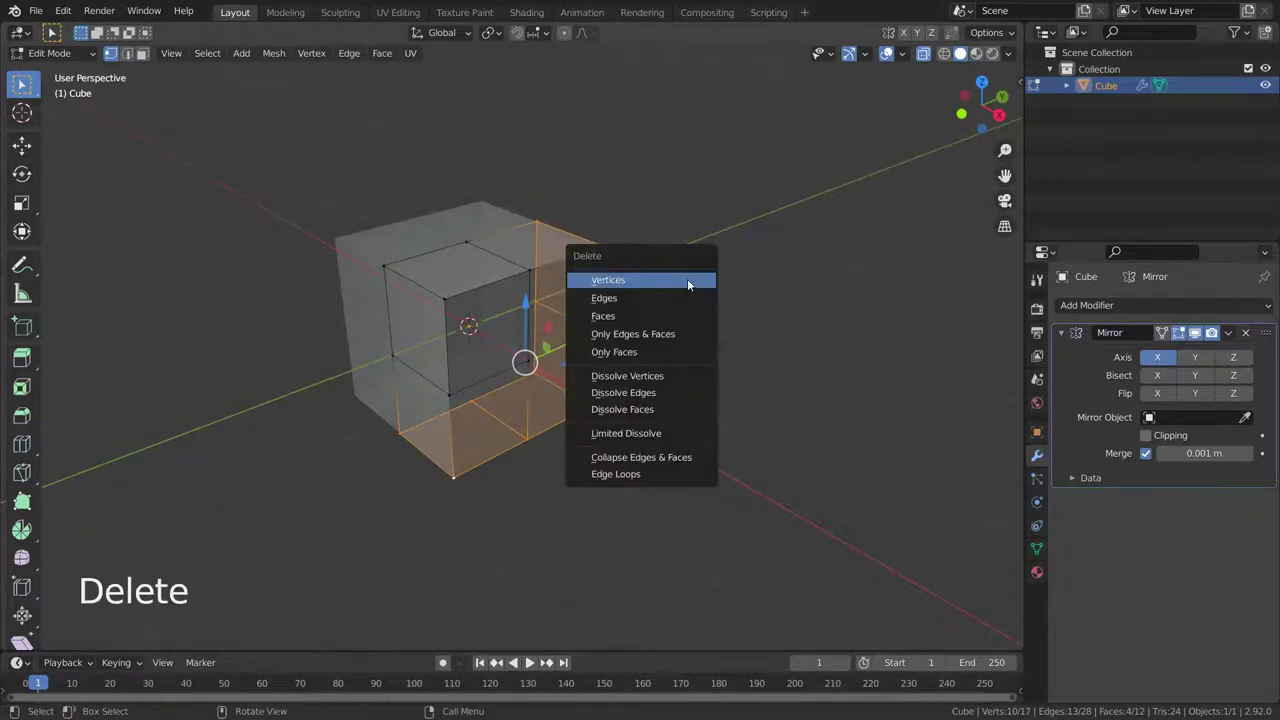
{"action": "left_click", "coordinate": [687, 279]}
{"action": "scroll", "coordinate": [569, 360], "scroll_direction": "up", "scroll_amount": 2}
{"action": "middle_click_drag", "start_coordinate": [569, 360], "coordinate": [619, 344]}
{"action": "scroll", "coordinate": [583, 243], "scroll_direction": "up", "scroll_amount": 2}
{"action": "scroll", "coordinate": [619, 344], "scroll_direction": "down", "scroll_amount": 3}
{"action": "scroll", "coordinate": [651, 409], "scroll_direction": "down", "scroll_amount": 2}
{"action": "scroll", "coordinate": [651, 409], "scroll_direction": "up", "scroll_amount": 1}
{"action": "middle_click_drag", "start_coordinate": [651, 409], "coordinate": [722, 355]}
{"action": "middle_click_drag", "start_coordinate": [590, 359], "coordinate": [626, 471]}
{"action": "scroll", "coordinate": [626, 471], "scroll_direction": "down", "scroll_amount": 2}
{"action": "scroll", "coordinate": [626, 471], "scroll_direction": "up", "scroll_amount": 3}
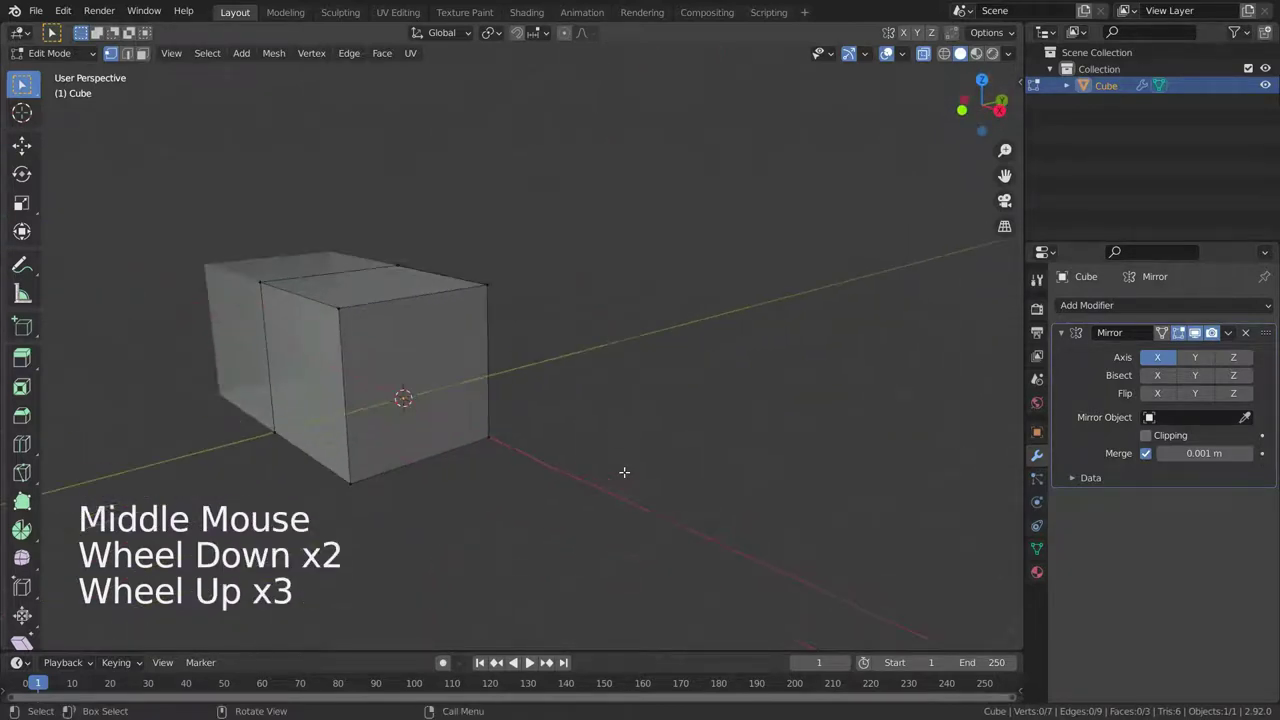
Step: Turn on X-ray and enable the Y and Z mirror axes alongside X
{"action": "key", "text": "alt+z"}
{"action": "mouse_move", "coordinate": [589, 420]}
{"action": "middle_mouse_down"}
{"action": "mouse_move", "coordinate": [514, 463]}
{"action": "mouse_move", "coordinate": [497, 457]}
{"action": "middle_mouse_up"}
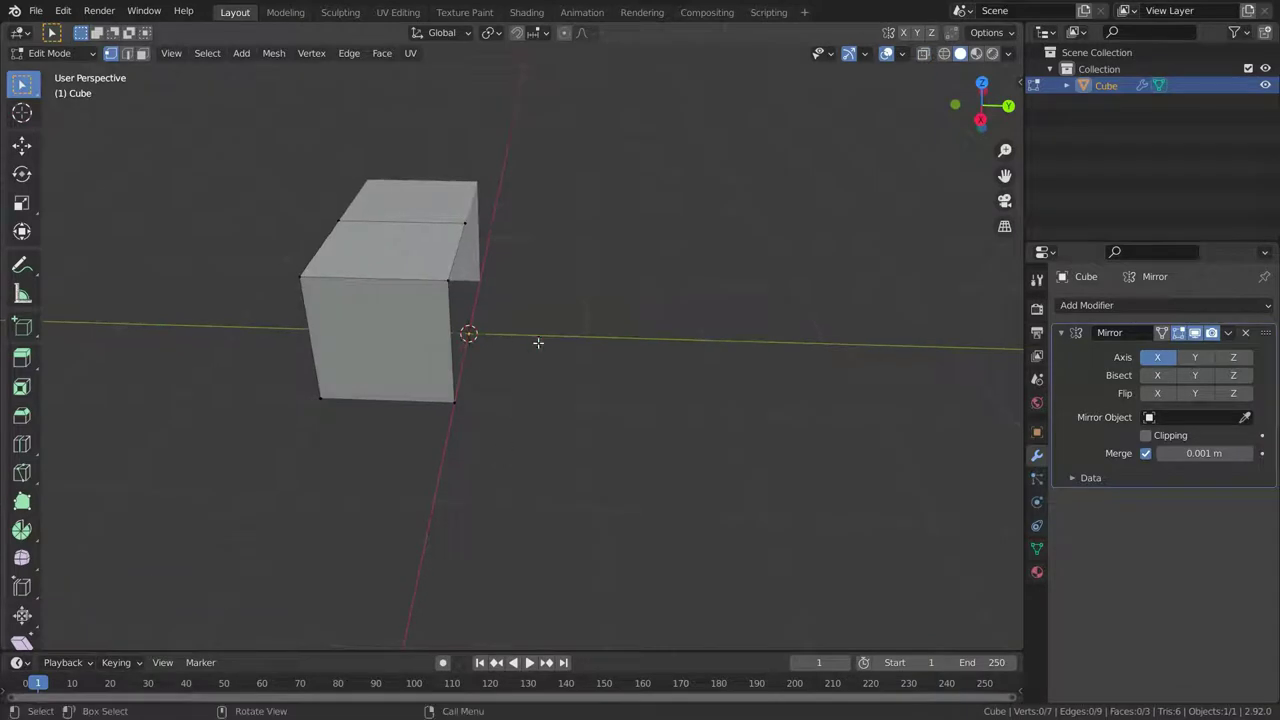
{"action": "left_click", "coordinate": [1194, 357]}
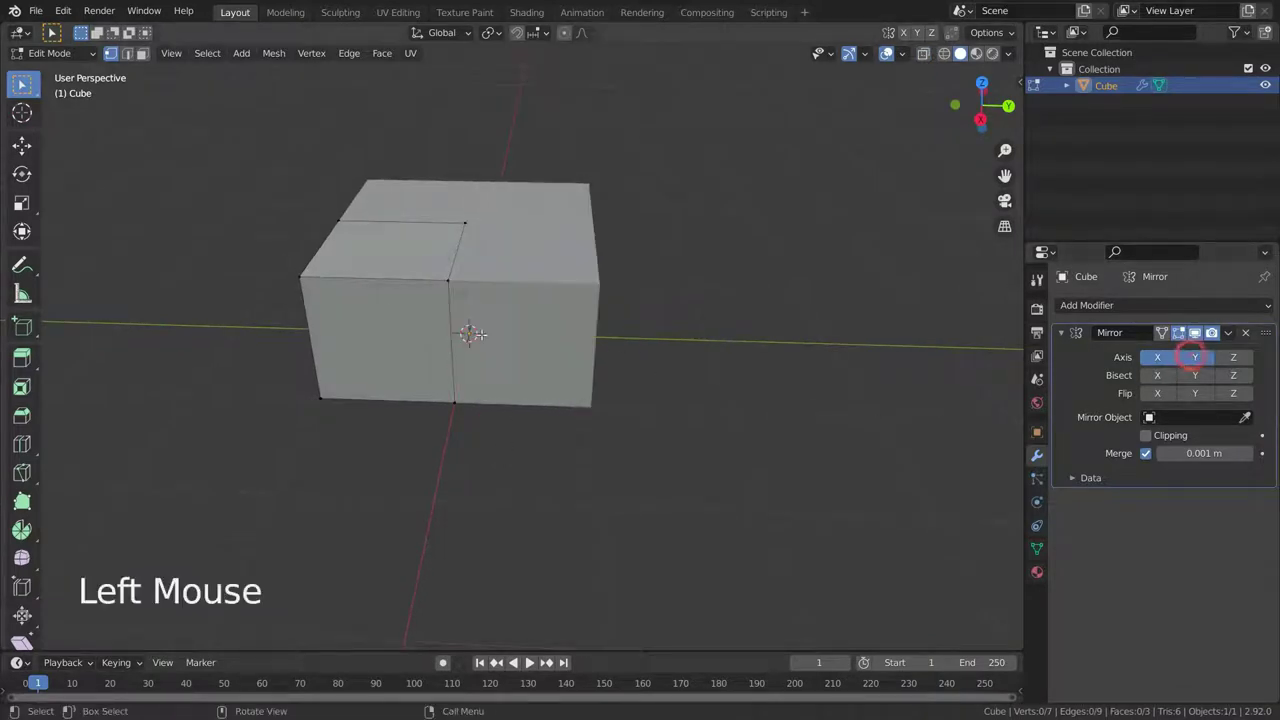
{"action": "middle_click_drag", "start_coordinate": [657, 371], "coordinate": [672, 330]}
{"action": "left_click", "coordinate": [1233, 357]}
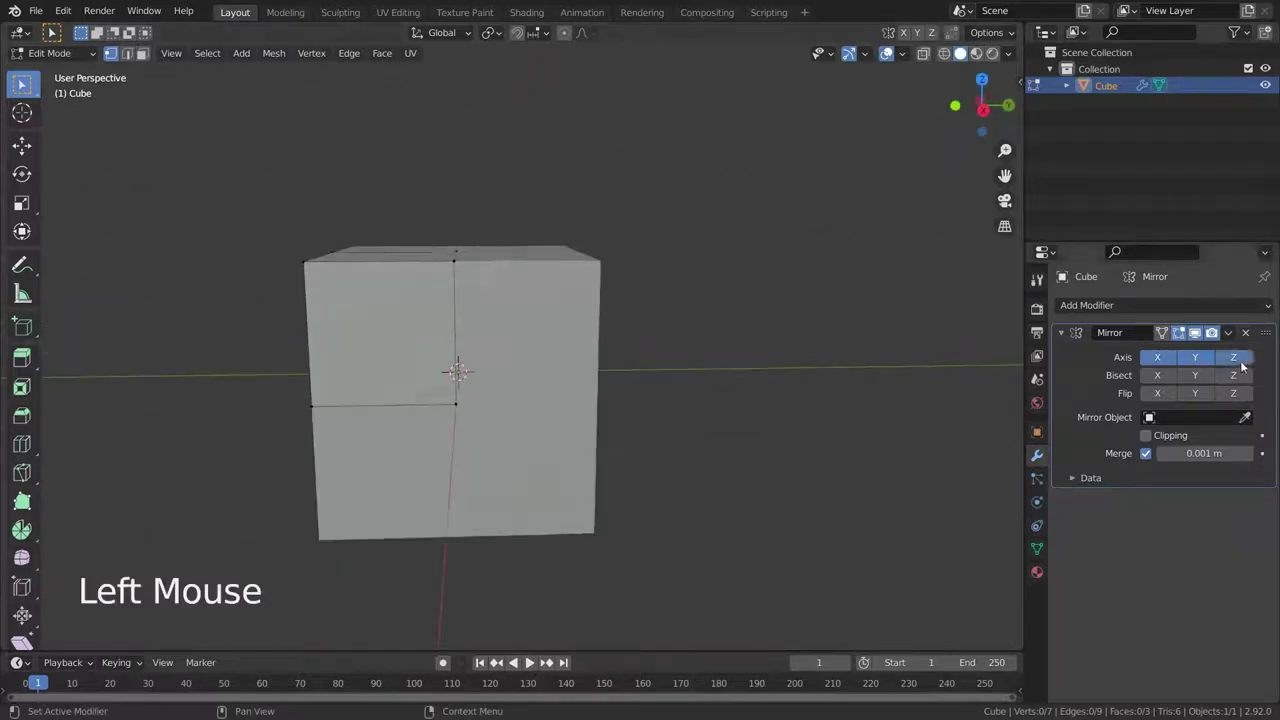
{"action": "scroll", "coordinate": [393, 468], "scroll_direction": "up", "scroll_amount": 2}
{"action": "middle_click_drag", "start_coordinate": [394, 468], "coordinate": [531, 437]}
{"action": "scroll", "coordinate": [531, 437], "scroll_direction": "down", "scroll_amount": 5}
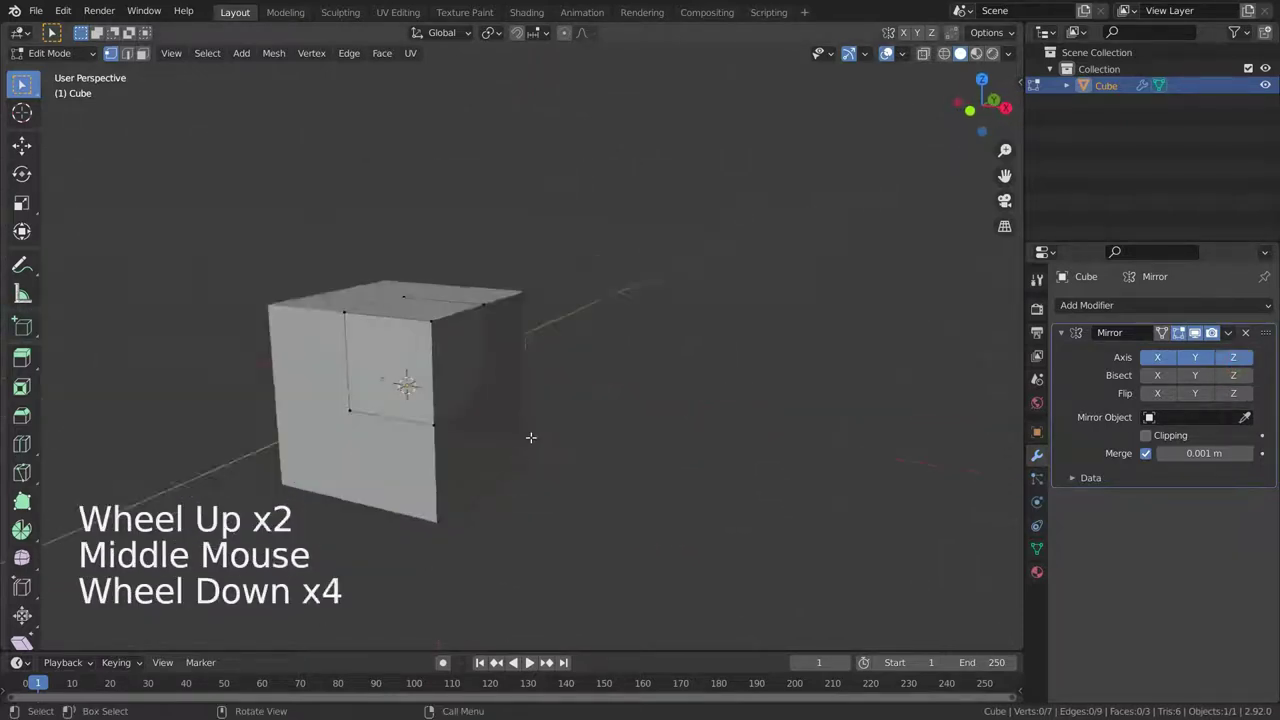
{"action": "scroll", "coordinate": [439, 502], "scroll_direction": "up", "scroll_amount": 2}
{"action": "middle_click_drag", "start_coordinate": [439, 502], "coordinate": [380, 520]}
{"action": "scroll", "coordinate": [401, 485], "scroll_direction": "down", "scroll_amount": 3}
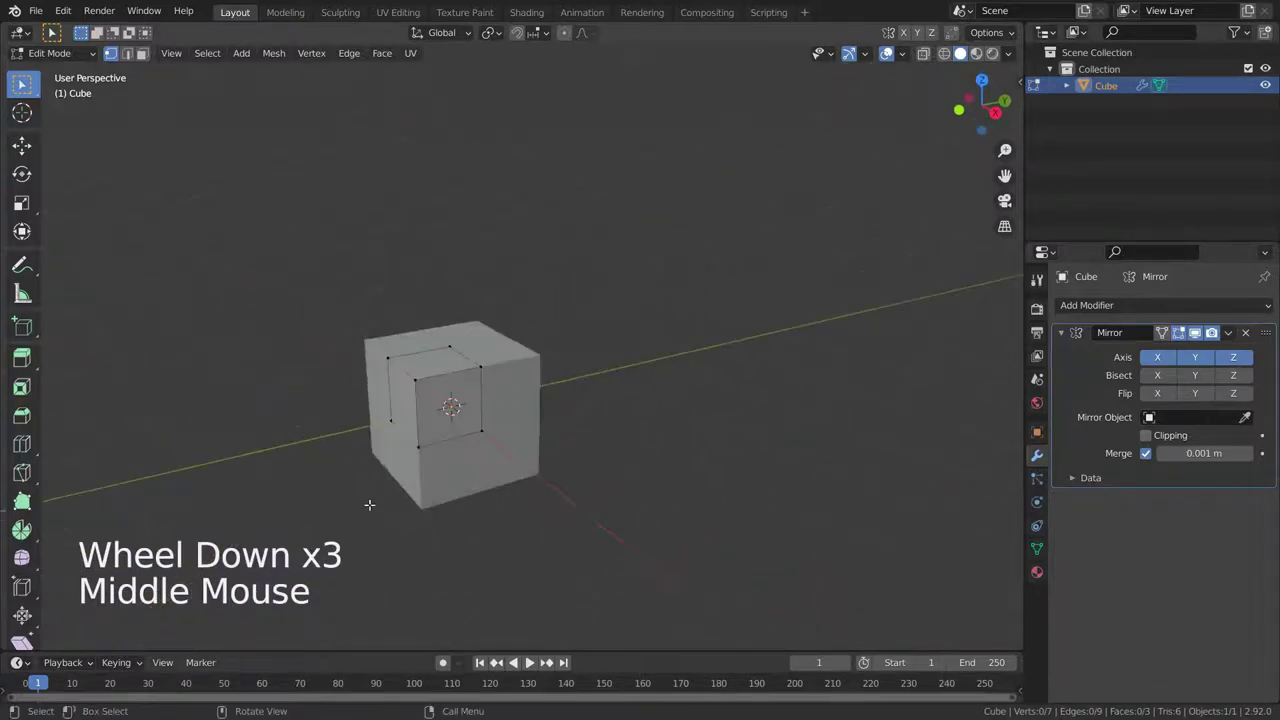
{"action": "scroll", "coordinate": [369, 503], "scroll_direction": "up", "scroll_amount": 2}
Step: Switch the Z, Y and X axes off, then turn X, Y and Z back on
{"action": "left_click", "coordinate": [1230, 360]}
{"action": "left_click", "coordinate": [1203, 360]}
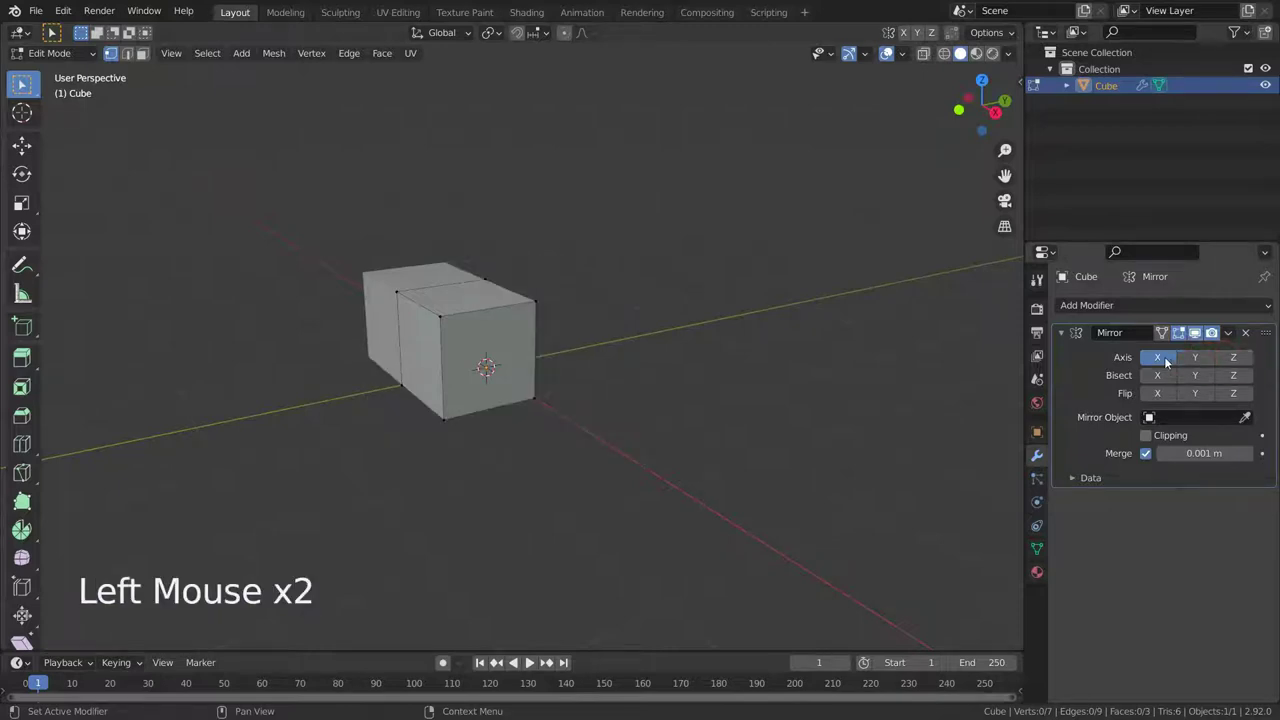
{"action": "left_click", "coordinate": [1165, 360]}
{"action": "left_click", "coordinate": [1160, 358]}
{"action": "left_click", "coordinate": [1194, 358]}
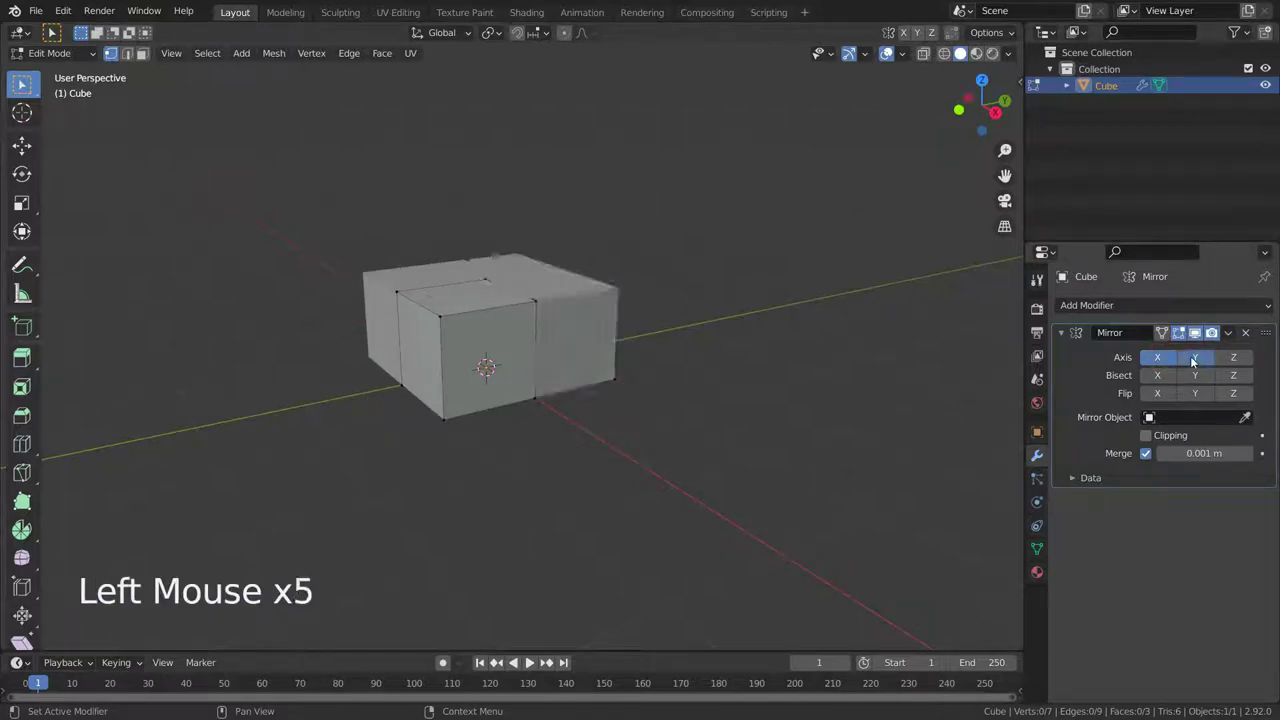
{"action": "left_click", "coordinate": [1233, 358]}
{"action": "middle_click", "coordinate": [751, 351]}
{"action": "middle_click_drag", "start_coordinate": [751, 351], "coordinate": [737, 242]}
Step: Delete the cube in Object Mode and add a Suzanne monkey mesh
{"action": "key", "text": "Tab"}
{"action": "key", "text": "Delete"}
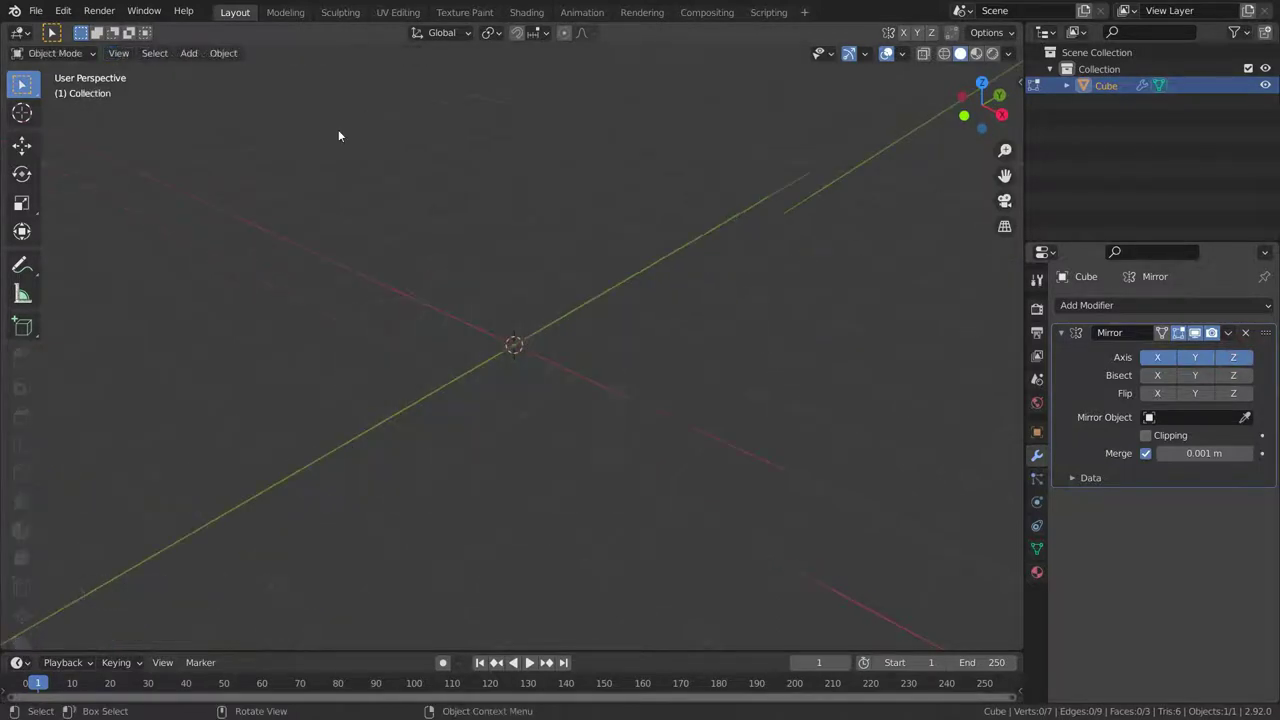
{"action": "key", "text": "shift+a"}
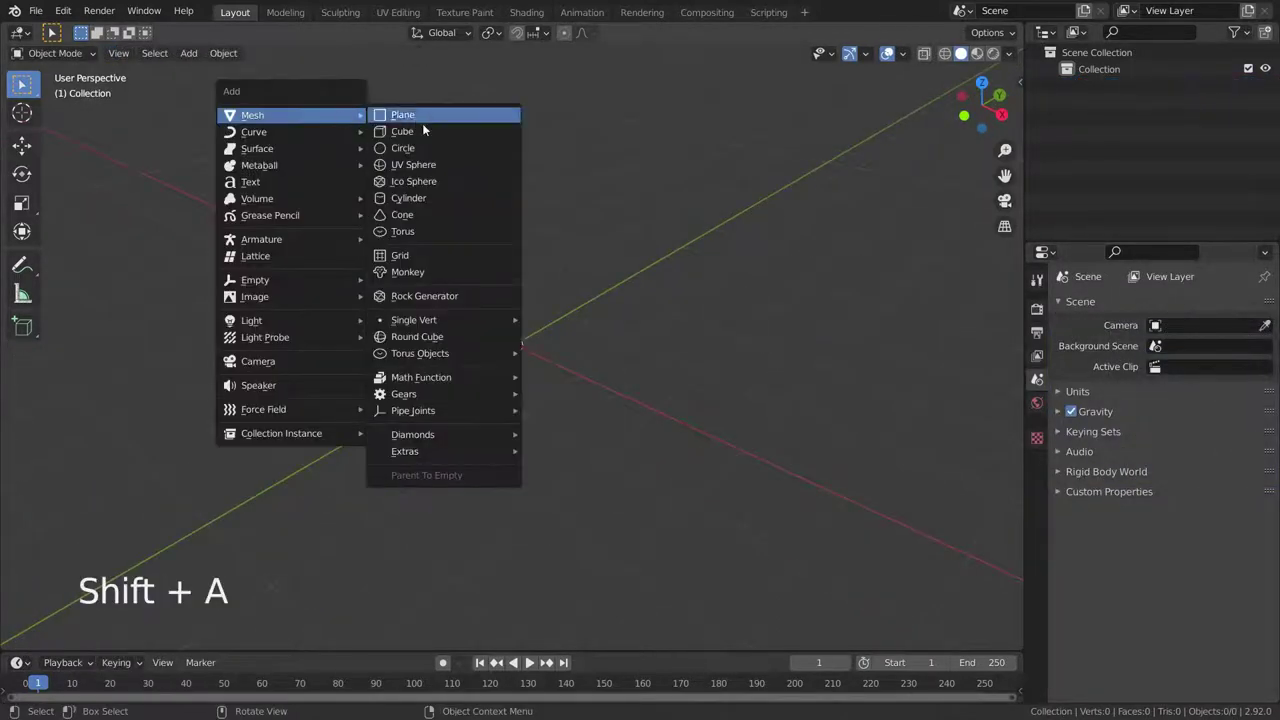
{"action": "left_click", "coordinate": [436, 277]}
{"action": "scroll", "coordinate": [505, 404], "scroll_direction": "up", "scroll_amount": 2}
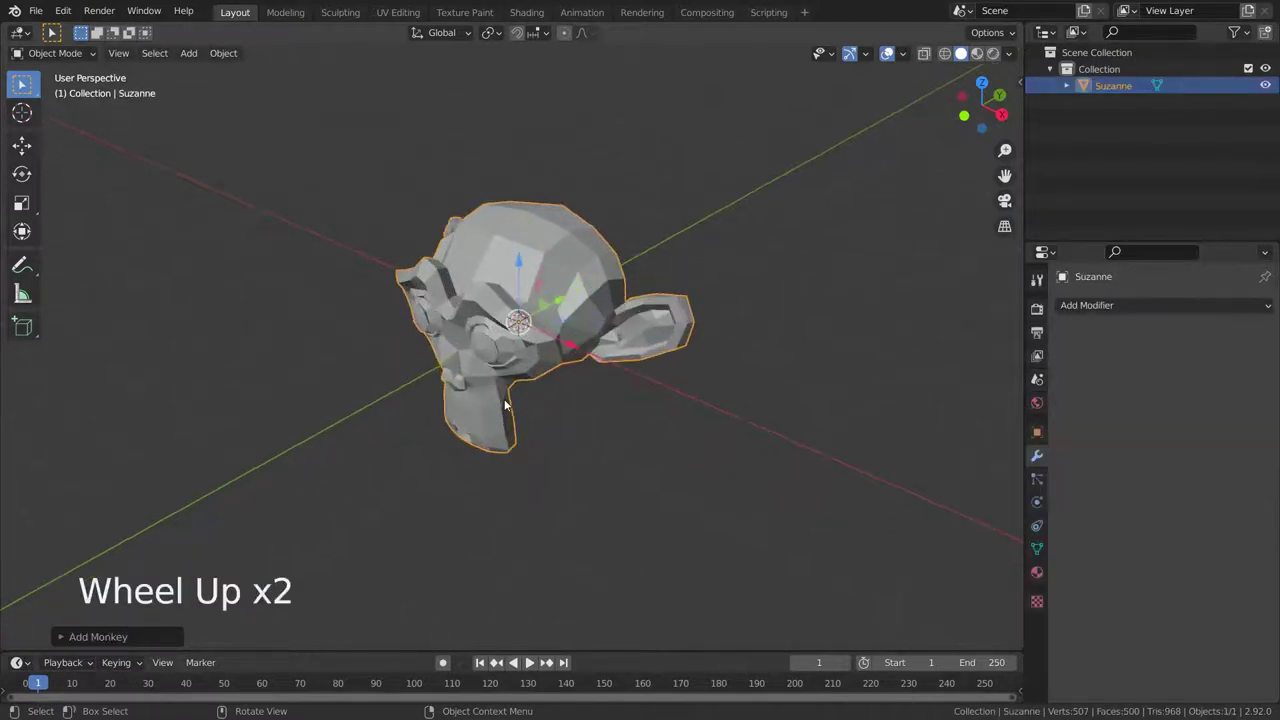
{"action": "middle_click_drag", "start_coordinate": [536, 403], "coordinate": [637, 383]}
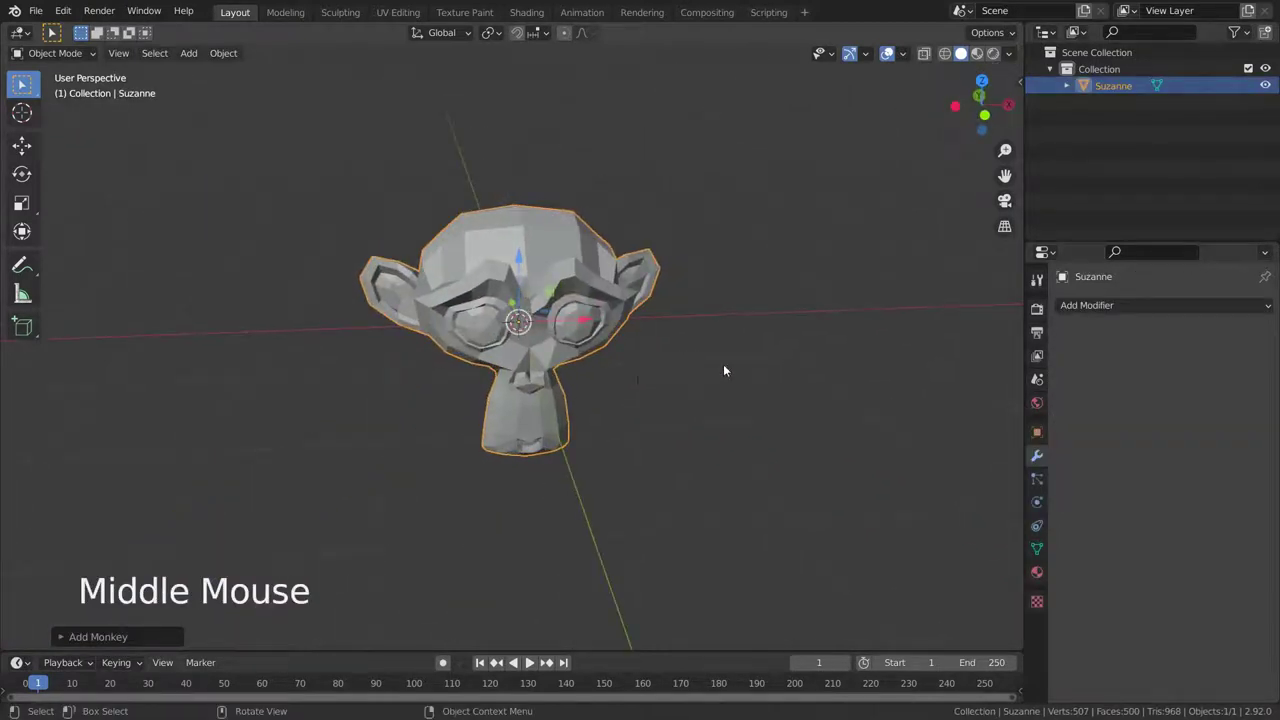
Step: Add a Subdivision Surface modifier to Suzanne and apply it
{"action": "left_click", "coordinate": [1105, 308]}
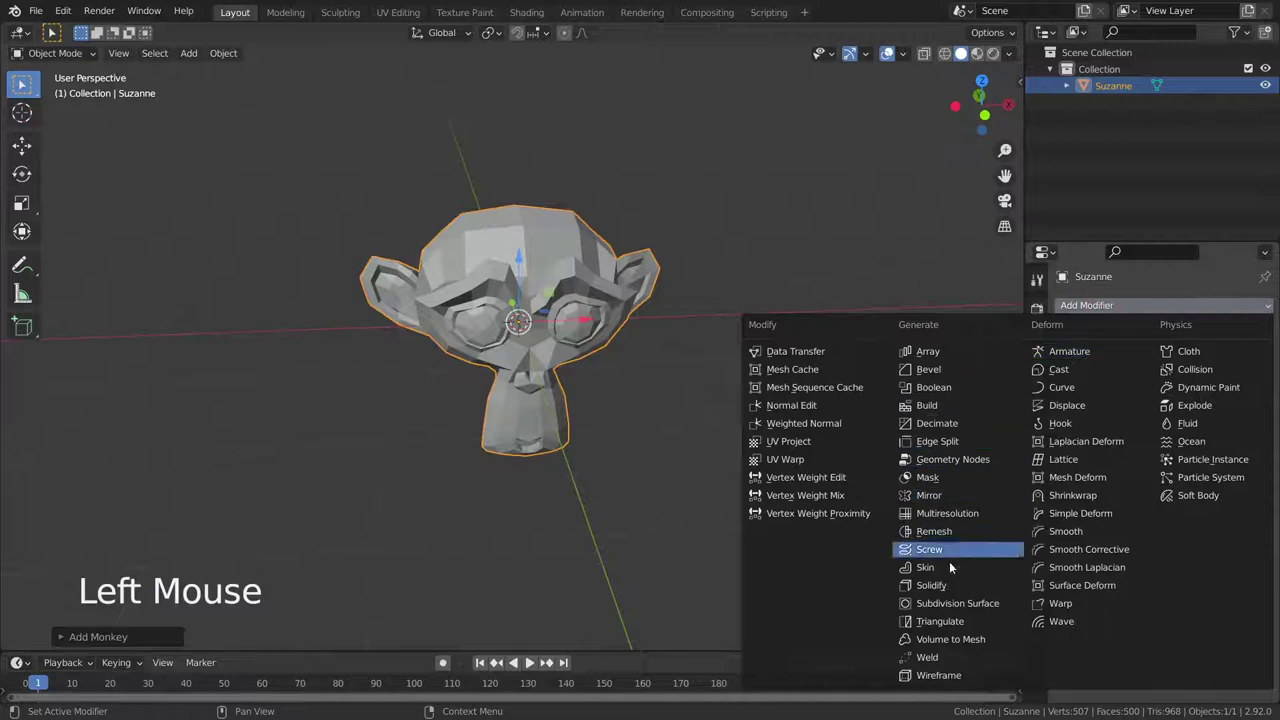
{"action": "left_click", "coordinate": [949, 603]}
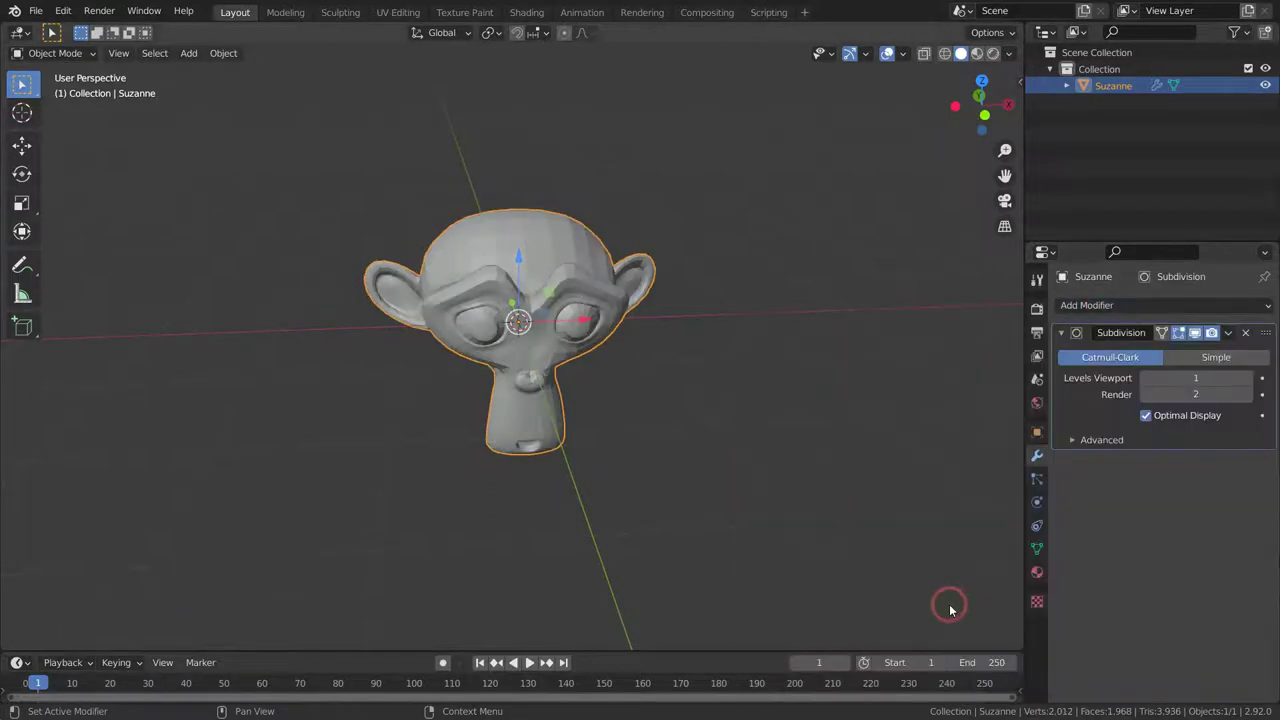
{"action": "left_click", "coordinate": [1229, 334]}
{"action": "left_click", "coordinate": [1201, 353]}
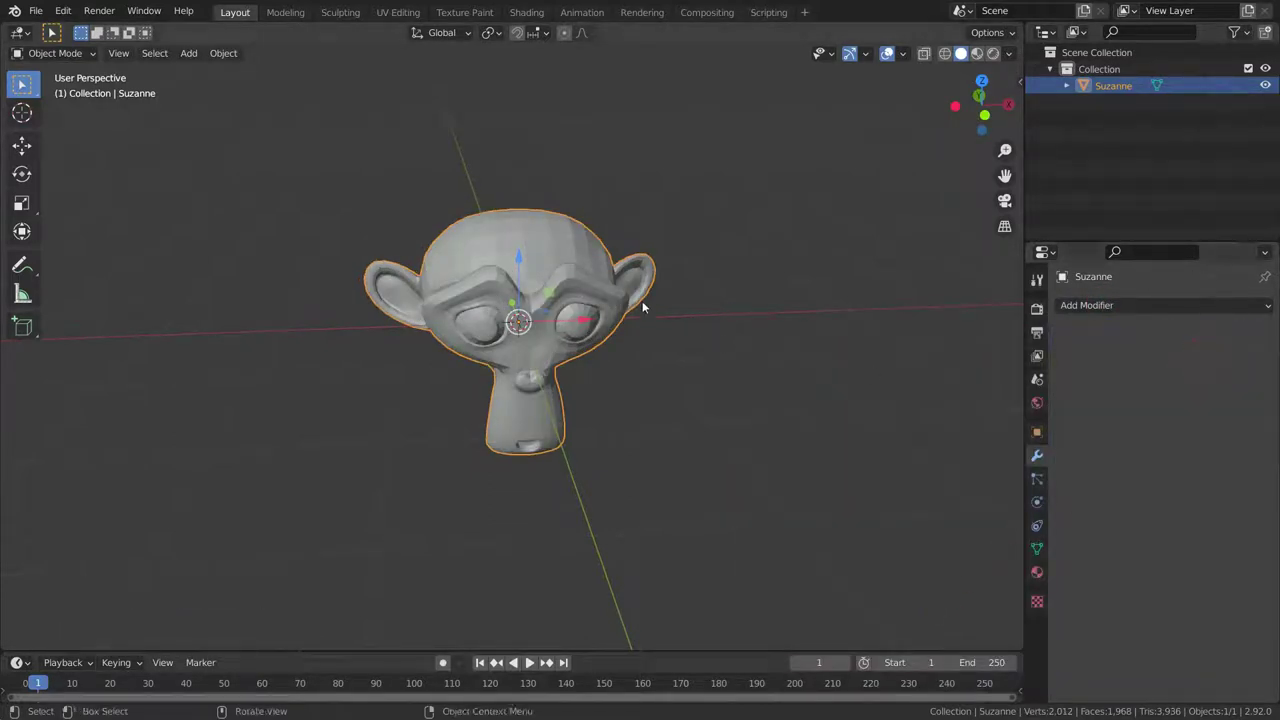
Step: Set Suzanne to Shade Smooth
{"action": "right_click", "coordinate": [565, 246]}
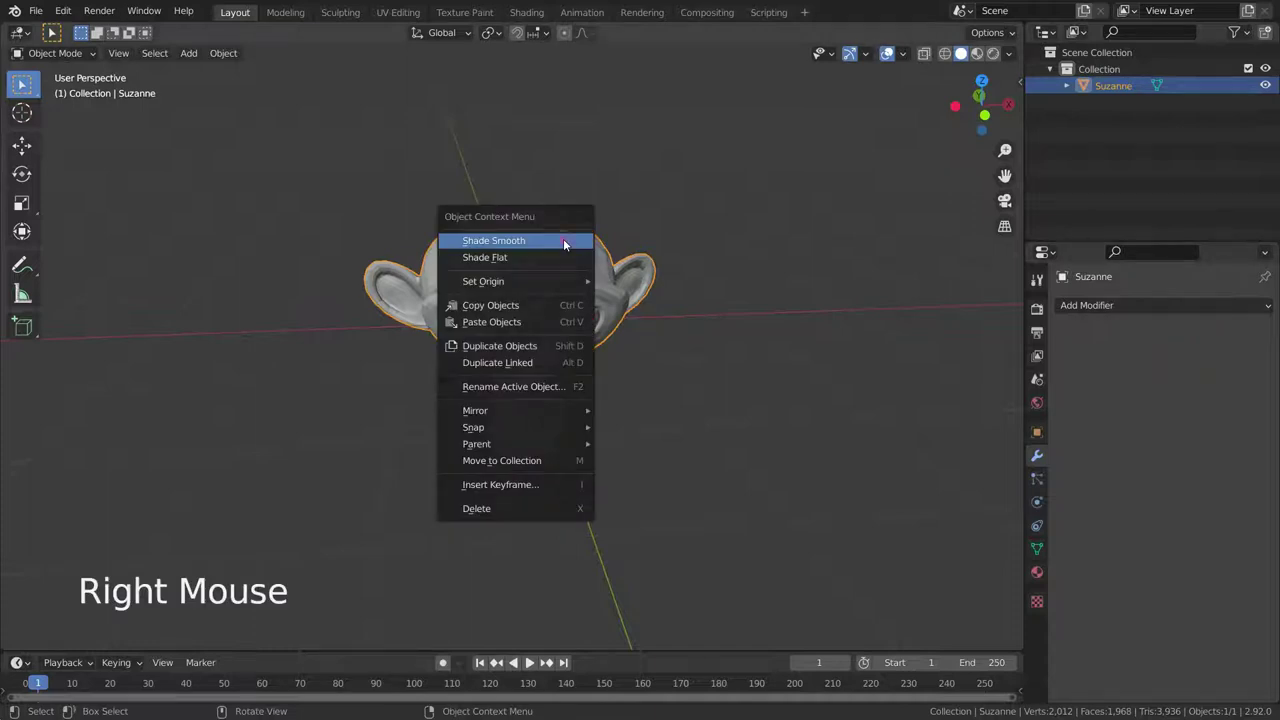
{"action": "left_click", "coordinate": [563, 242]}
{"action": "middle_click_drag", "start_coordinate": [563, 242], "coordinate": [629, 342]}
Step: In front view with X-ray, box-select and delete the left-half vertices of Suzanne
{"action": "key", "text": "Tab"}
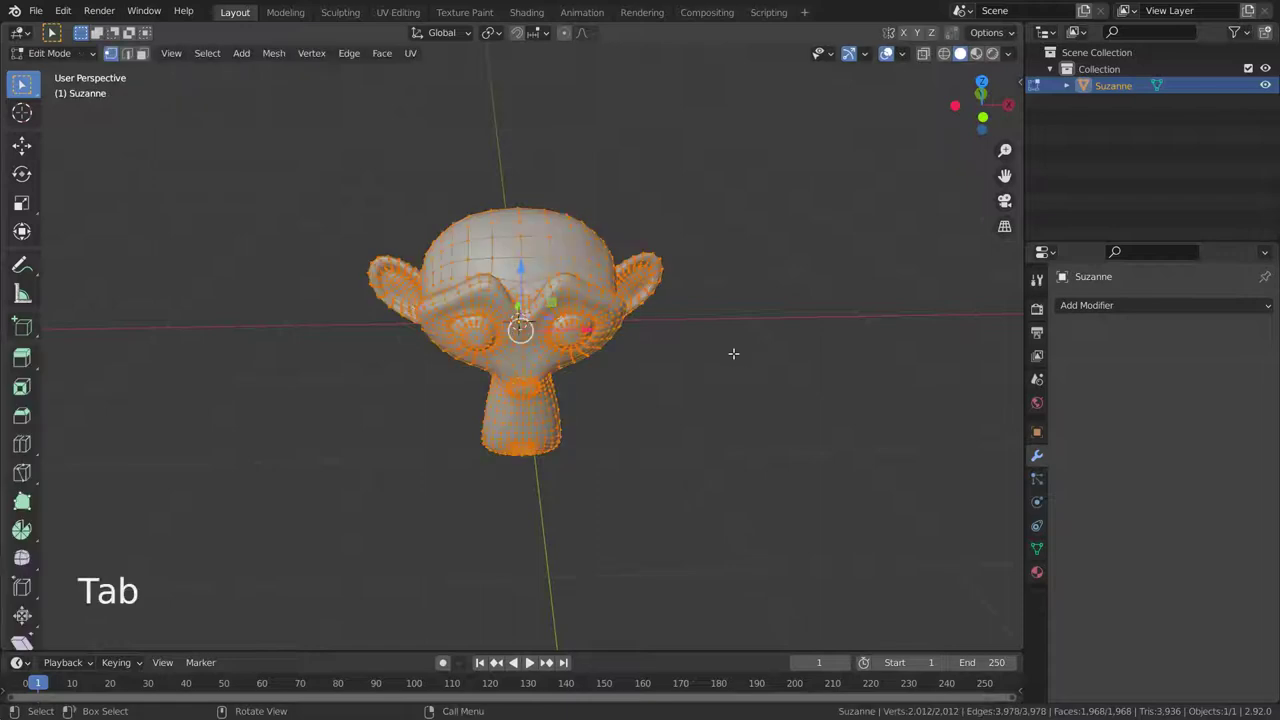
{"action": "key", "text": "KP_1"}
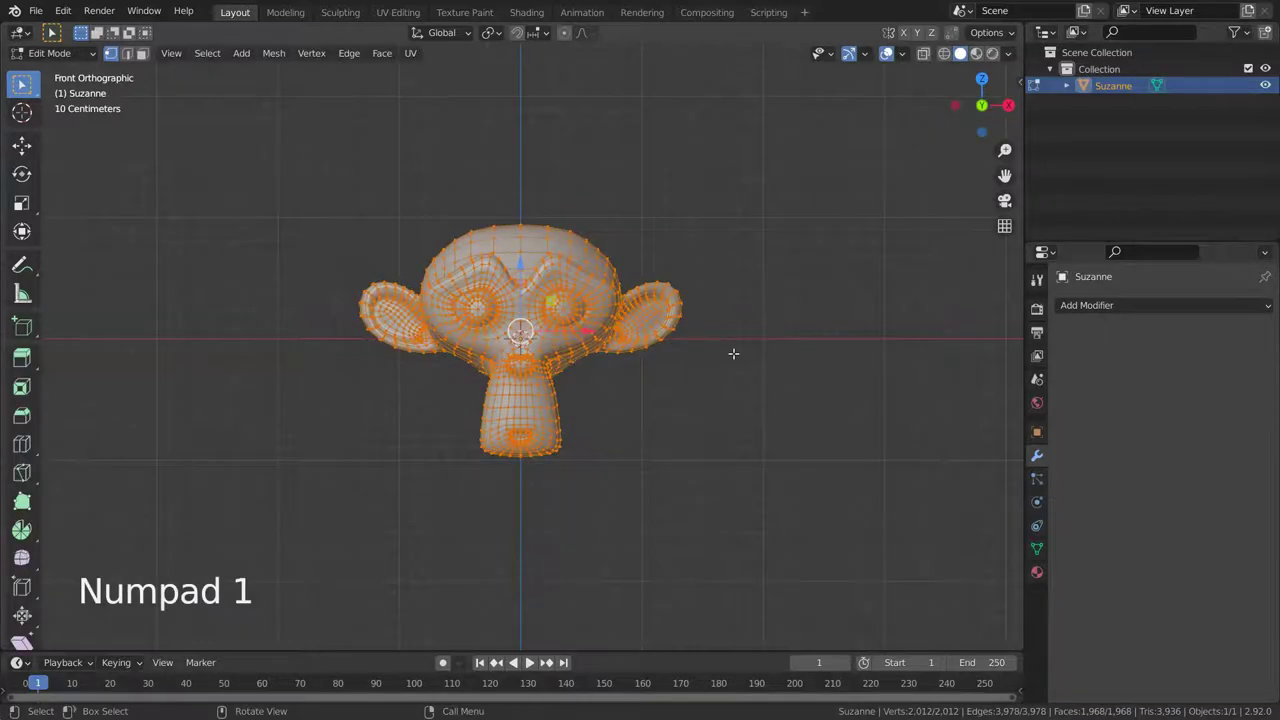
{"action": "scroll", "coordinate": [516, 342], "scroll_direction": "up", "scroll_amount": 3}
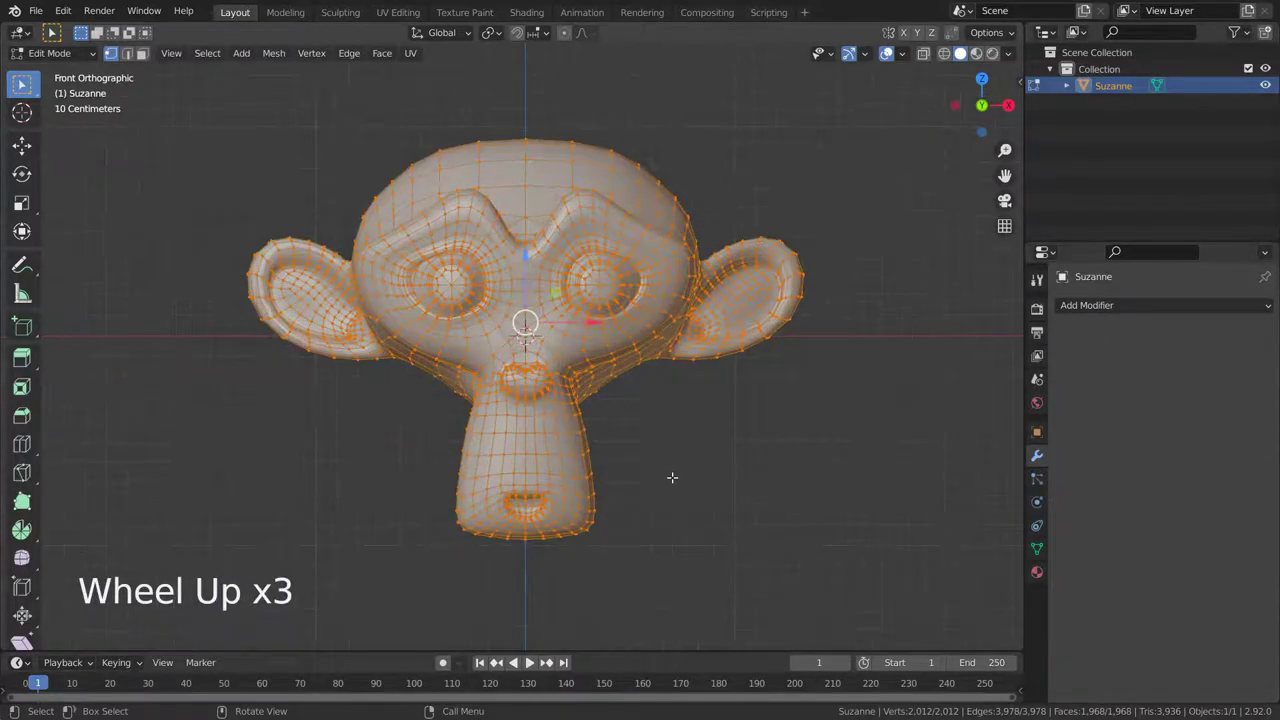
{"action": "left_click", "coordinate": [678, 478]}
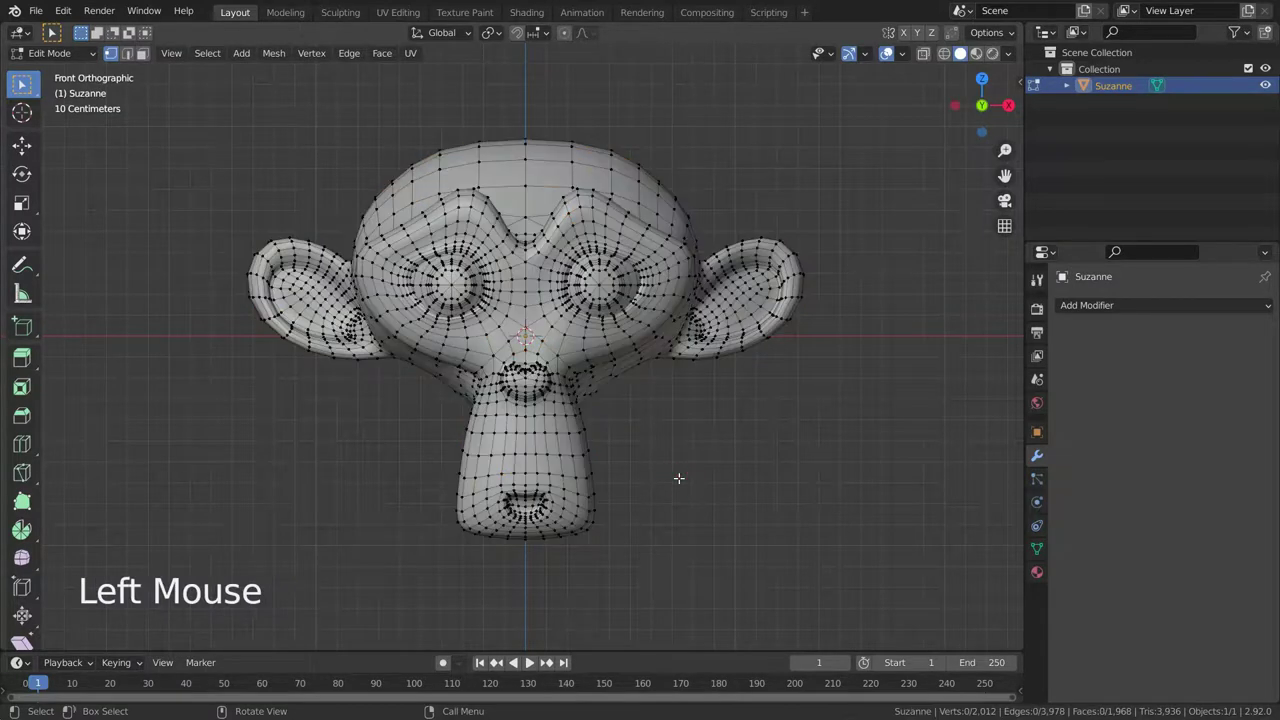
{"action": "key", "text": "alt+z"}
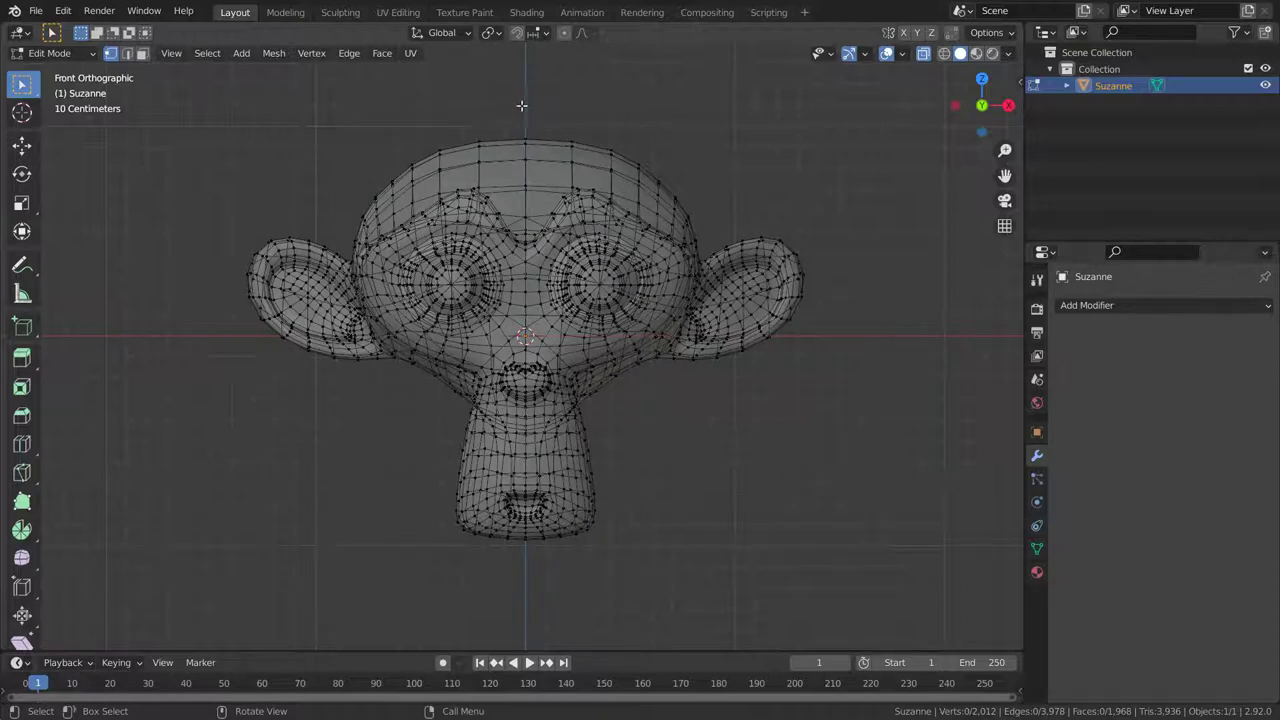
{"action": "left_click_drag", "start_coordinate": [522, 106], "coordinate": [188, 595]}
{"action": "key", "text": "x"}
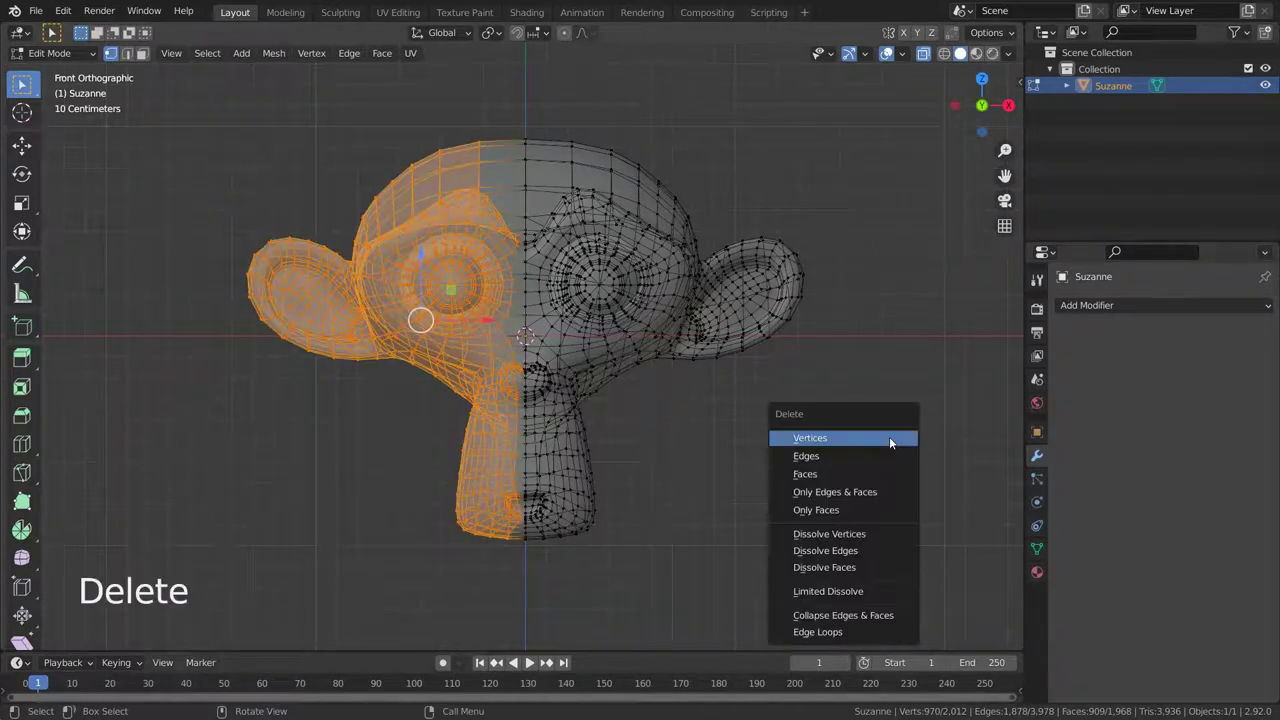
{"action": "left_click", "coordinate": [889, 437]}
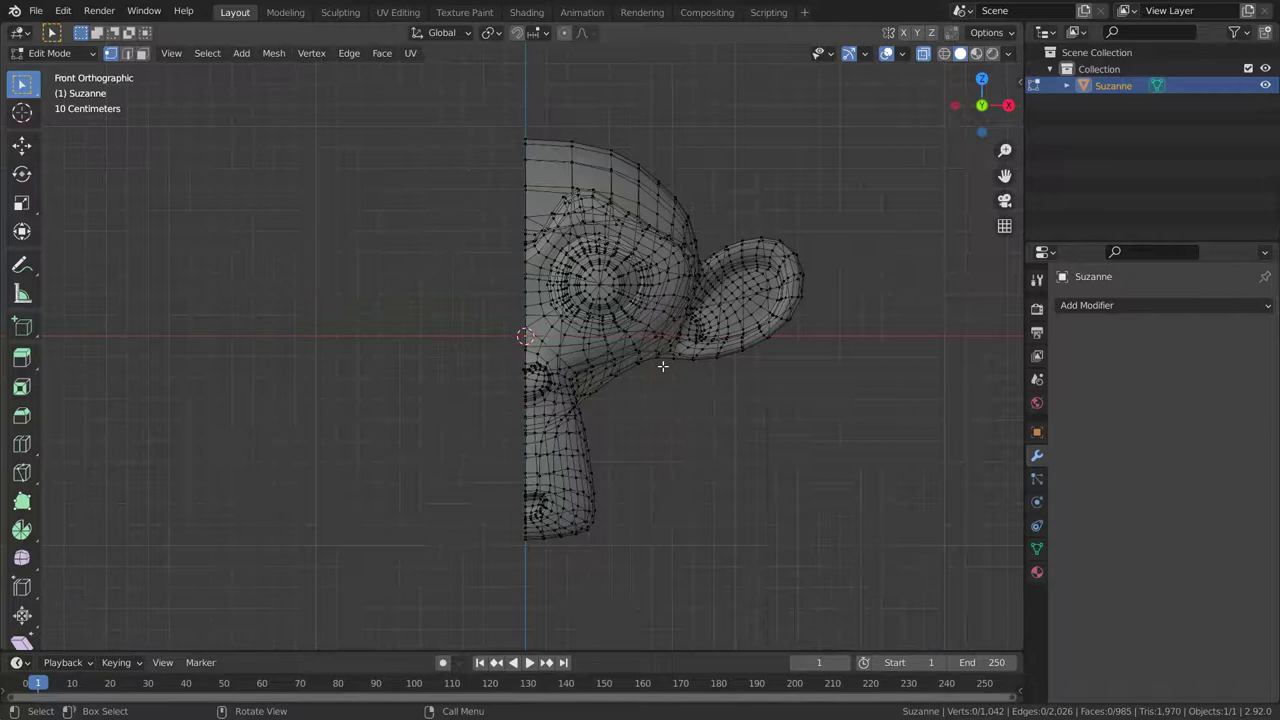
Step: Return to front view and add an X-axis Mirror modifier to the half head
{"action": "scroll", "coordinate": [663, 375], "scroll_direction": "down", "scroll_amount": 3}
{"action": "scroll", "coordinate": [663, 380], "scroll_direction": "up", "scroll_amount": 3}
{"action": "middle_click_drag", "start_coordinate": [663, 380], "coordinate": [657, 434]}
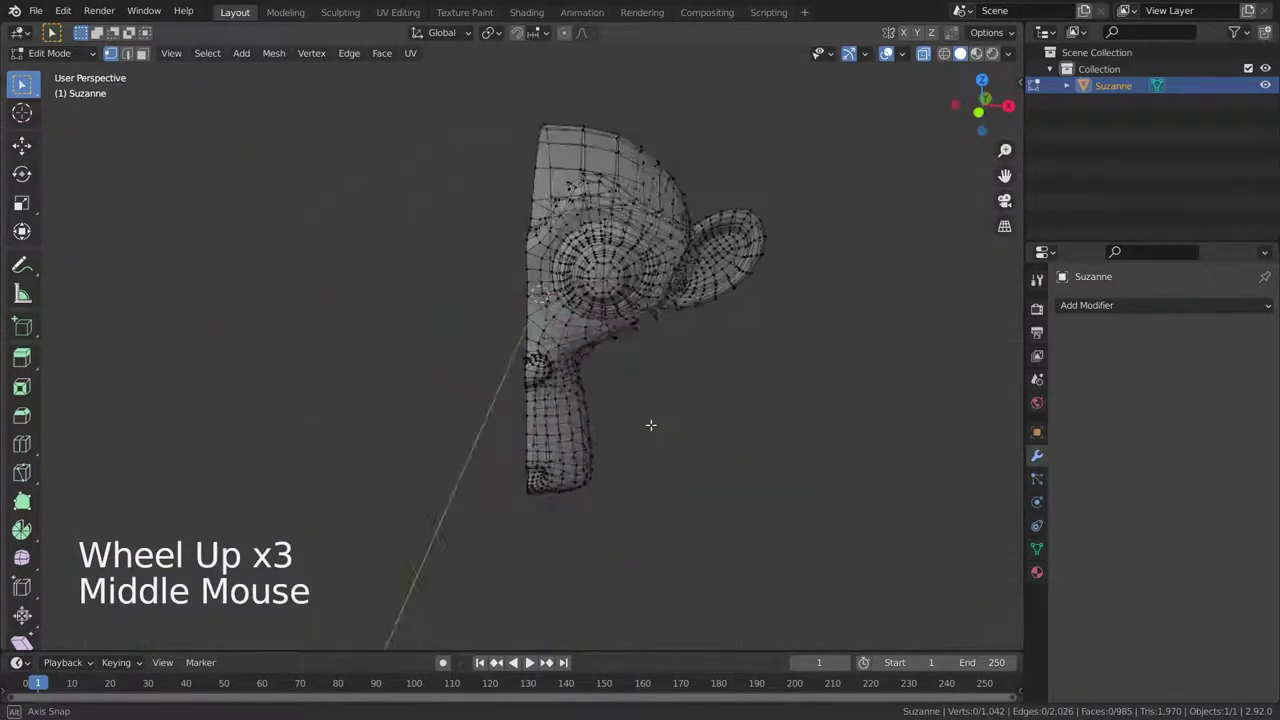
{"action": "scroll", "coordinate": [657, 425], "scroll_direction": "down", "scroll_amount": 1}
{"action": "key", "text": "KP_1"}
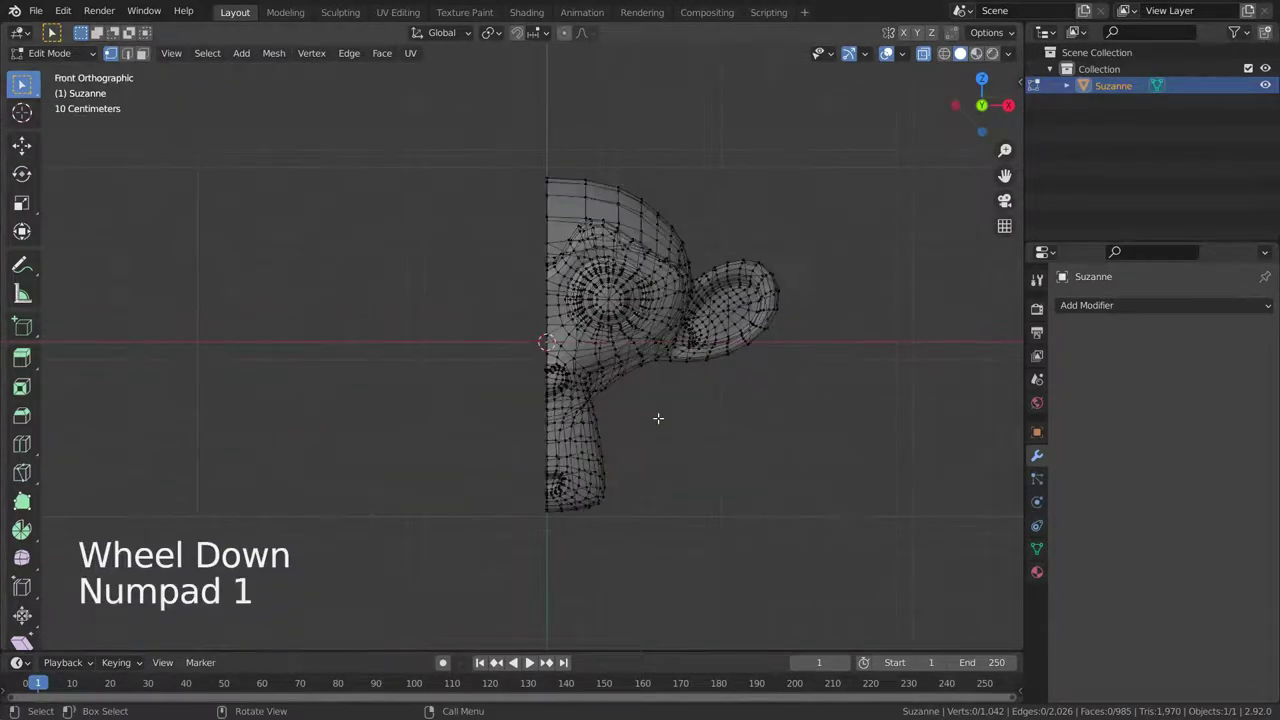
{"action": "left_click", "coordinate": [1126, 305]}
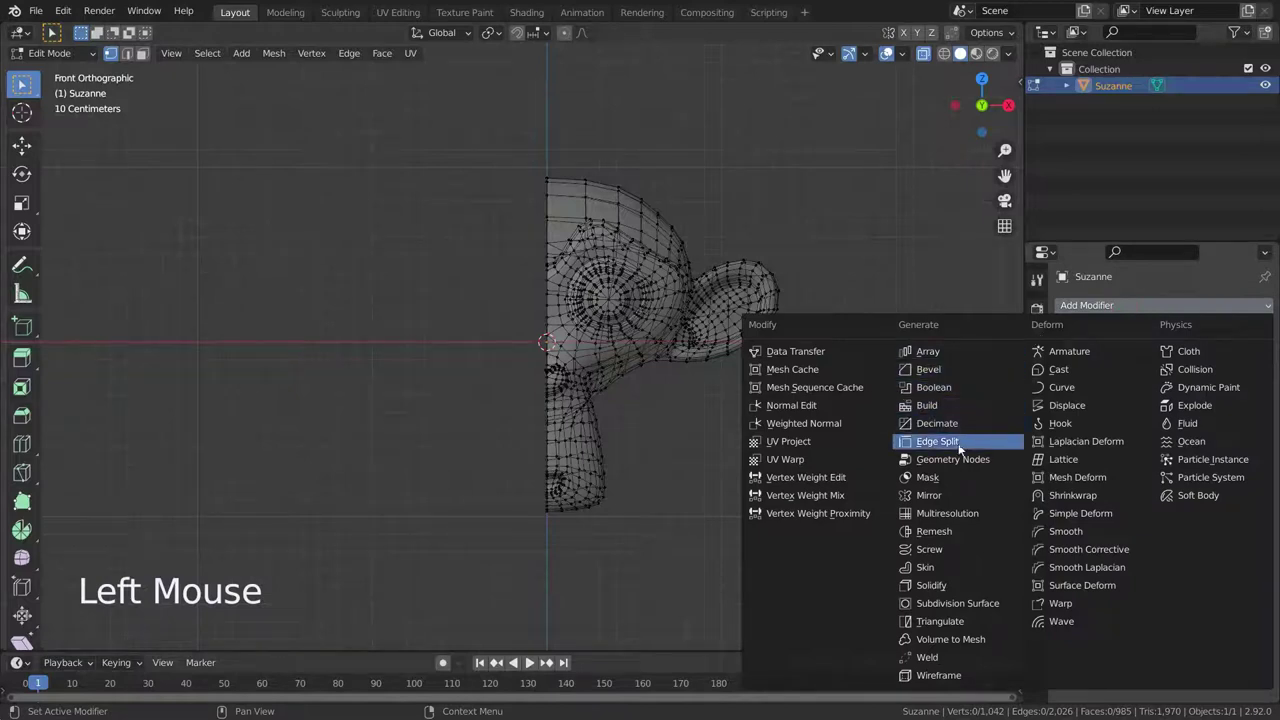
{"action": "left_click", "coordinate": [929, 495]}
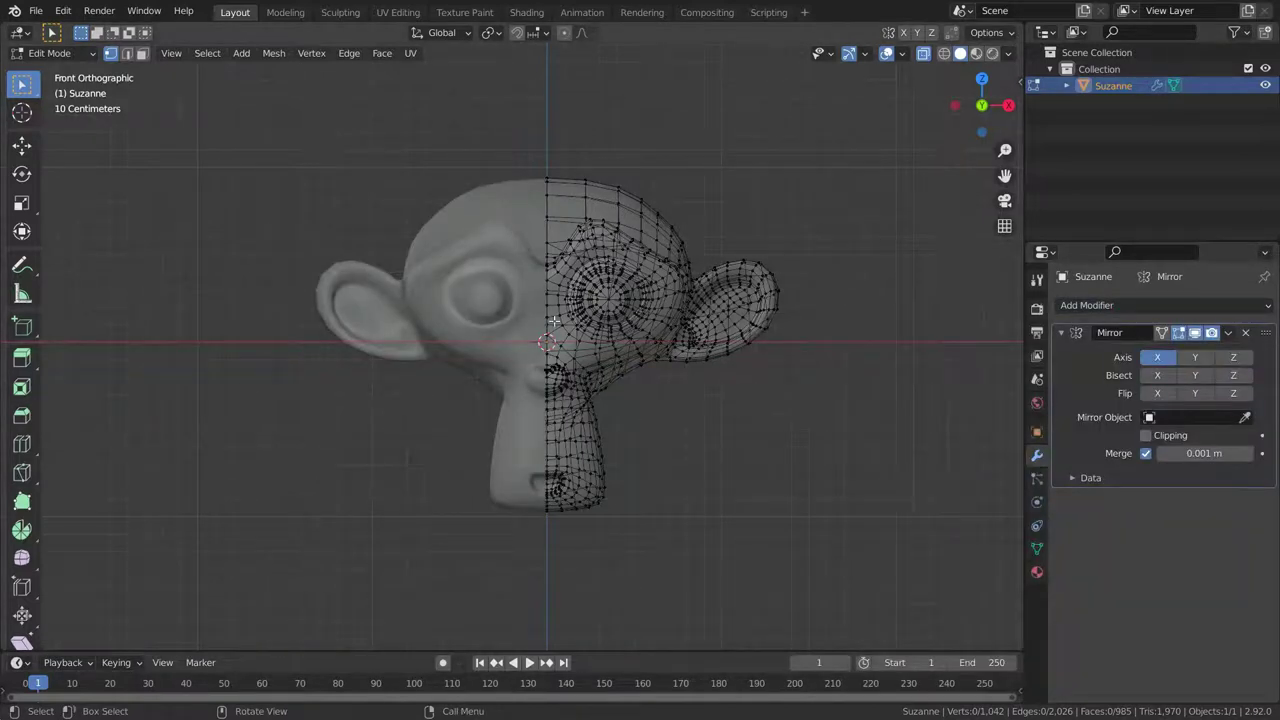
{"action": "scroll", "coordinate": [540, 278], "scroll_direction": "up", "scroll_amount": 2}
{"action": "scroll", "coordinate": [540, 278], "scroll_direction": "down", "scroll_amount": 1}
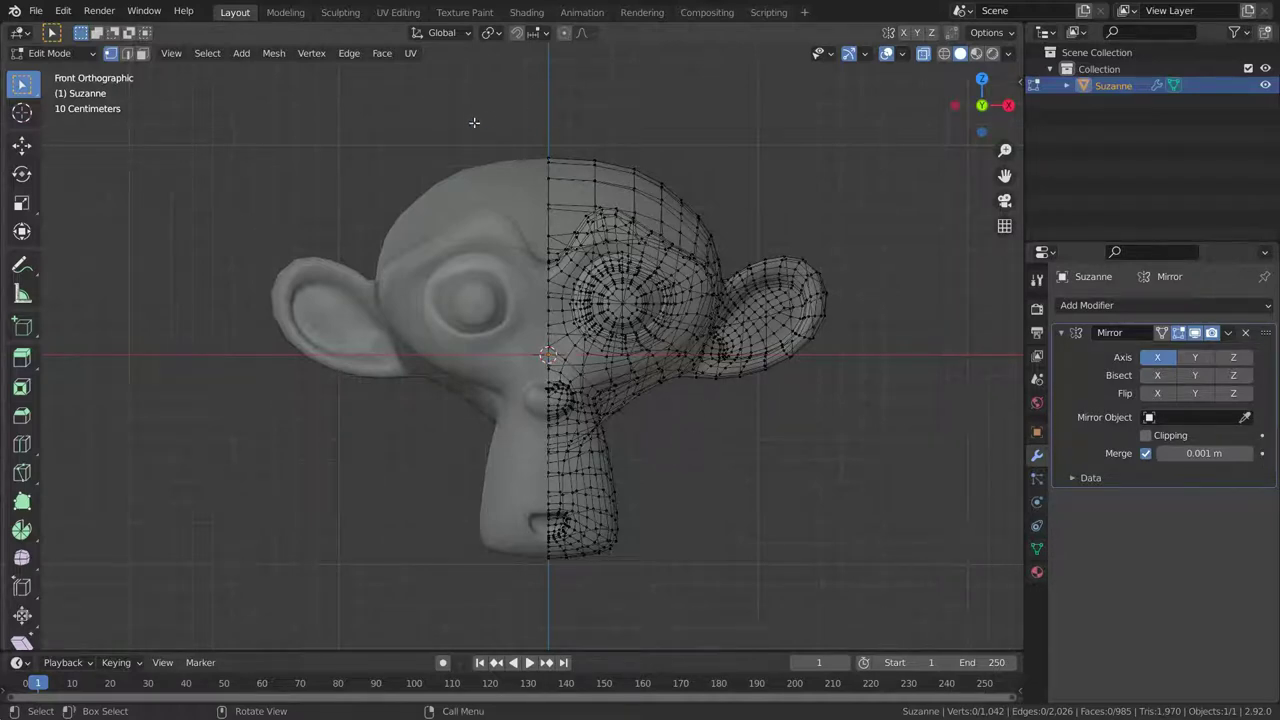
Step: Raise a top vertex and pull the ear outward, undo both, then box-select the whole half
{"action": "left_click", "coordinate": [661, 183]}
{"action": "left_click_drag", "start_coordinate": [661, 122], "coordinate": [680, 65]}
{"action": "left_click_drag", "start_coordinate": [714, 194], "coordinate": [870, 458]}
{"action": "left_click_drag", "start_coordinate": [830, 314], "coordinate": [889, 314]}
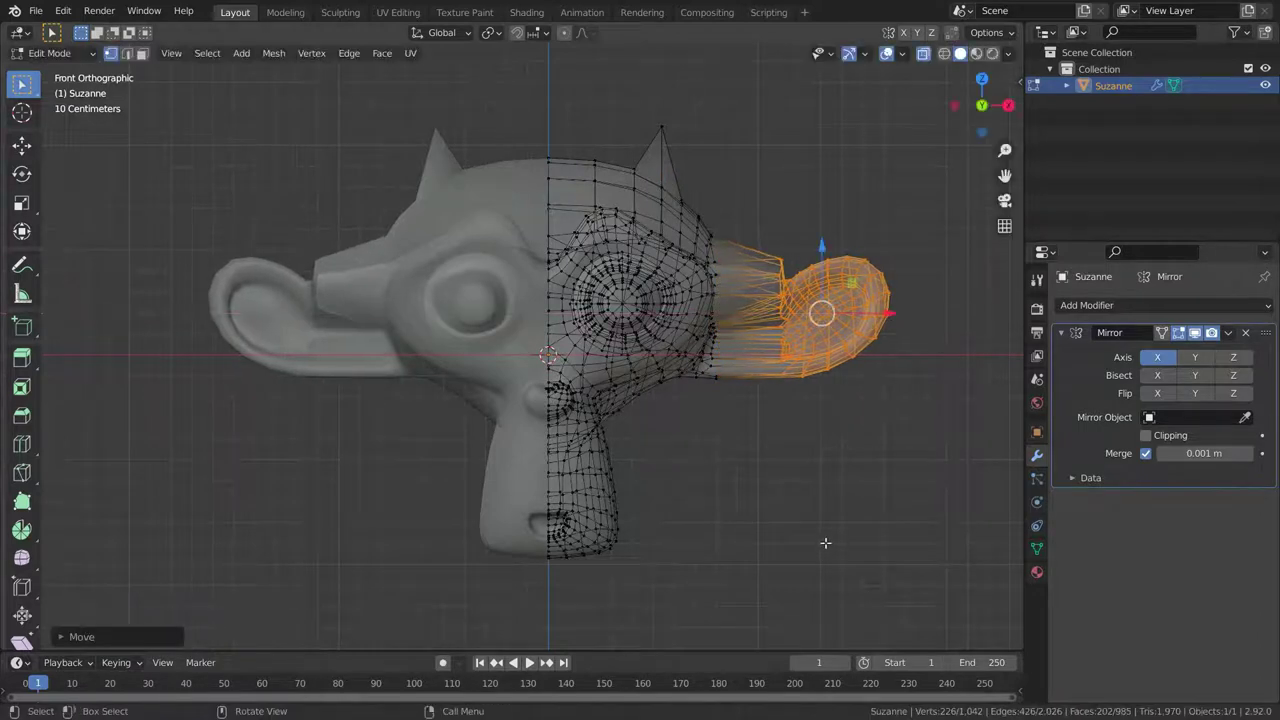
{"action": "key", "text": "ctrl+z"}
{"action": "key", "text": "ctrl+z"}
{"action": "key", "text": "ctrl+z"}
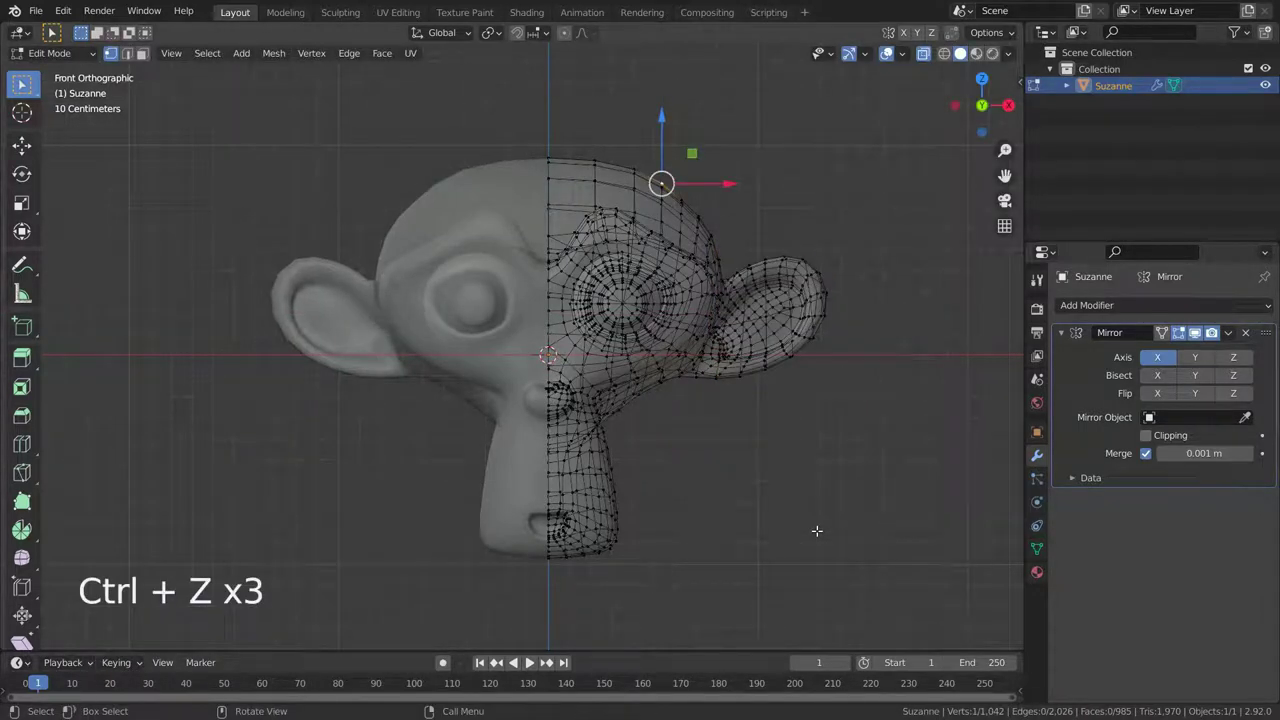
{"action": "left_click_drag", "start_coordinate": [512, 88], "coordinate": [851, 603]}
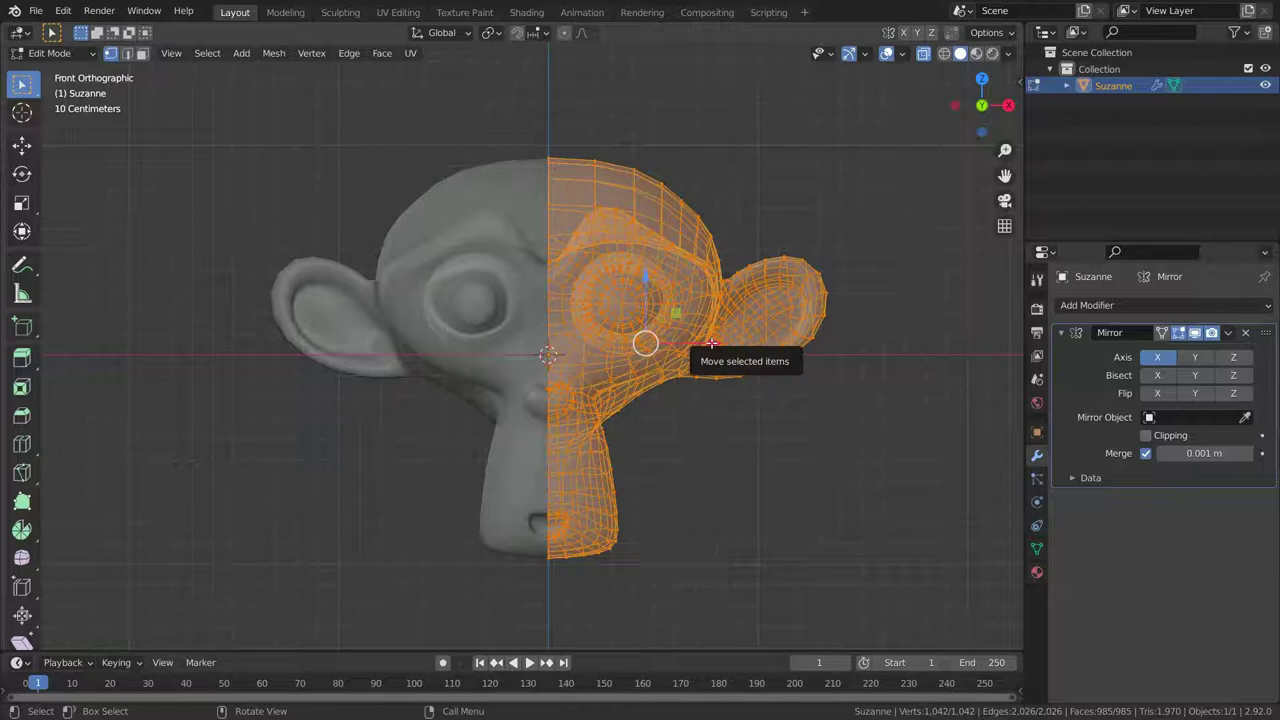
Step: Turn on Bisect X, switch off X-ray, and slide the half head left across the mirror plane
{"action": "left_click_drag", "start_coordinate": [710, 343], "coordinate": [774, 328]}
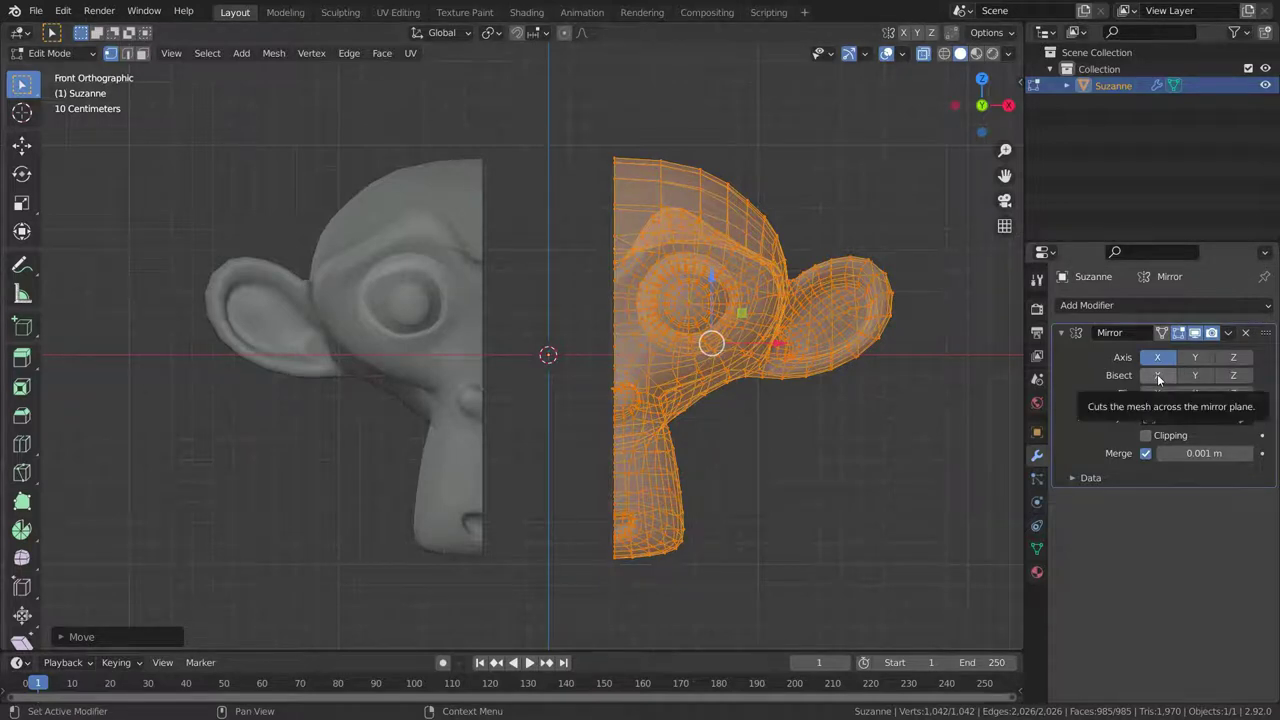
{"action": "left_click", "coordinate": [1158, 375]}
{"action": "key", "text": "alt+z"}
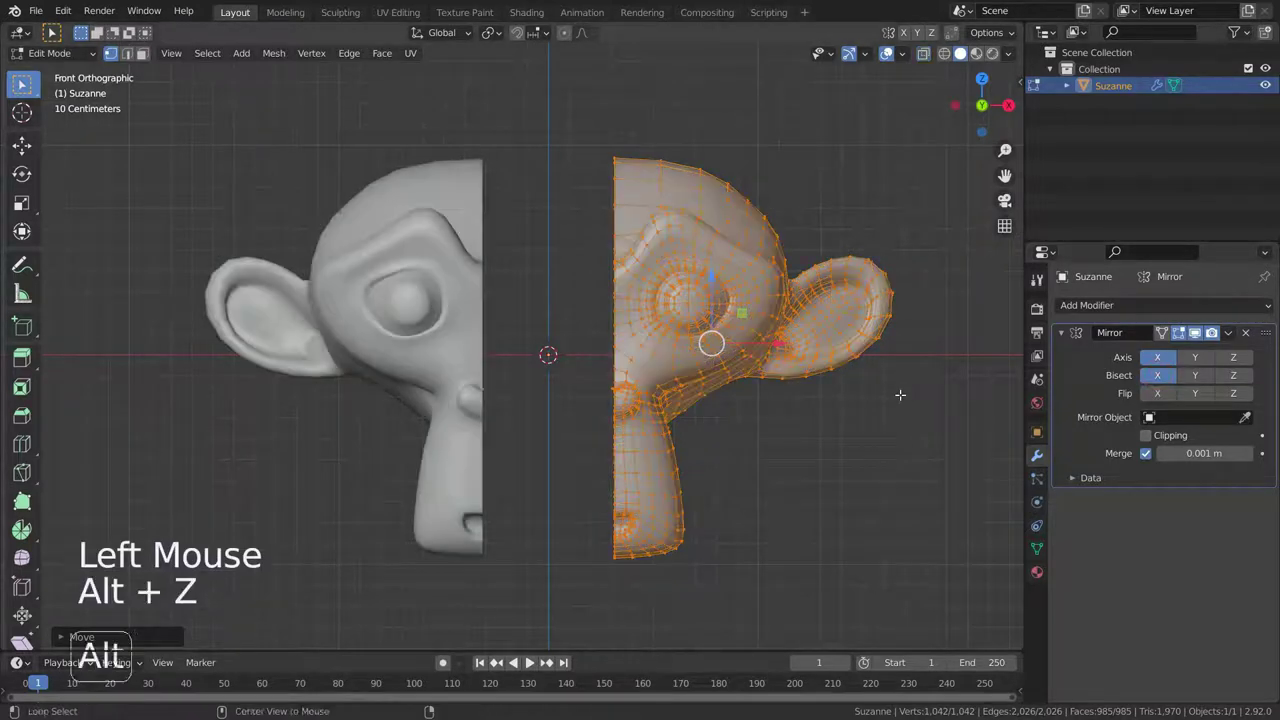
{"action": "left_click_drag", "start_coordinate": [778, 343], "coordinate": [690, 381]}
Step: In front view in Edit Mode, slide the half head left along X
{"action": "key", "text": "Tab"}
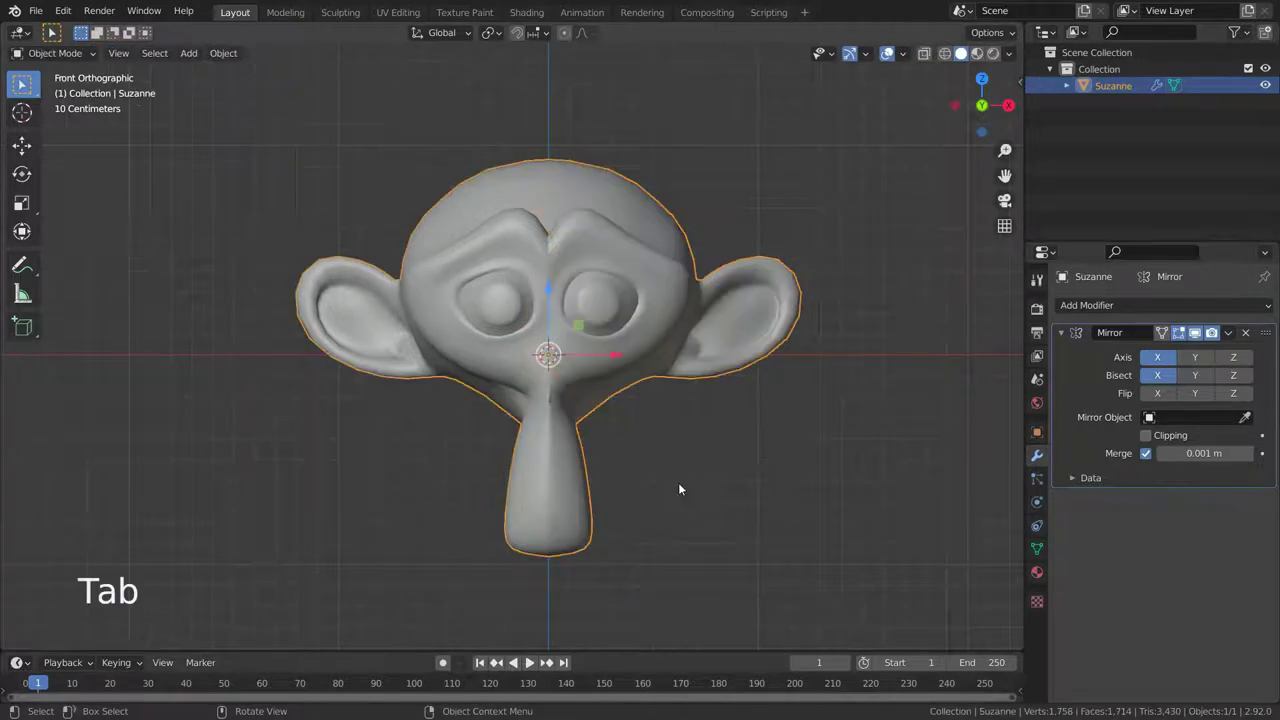
{"action": "middle_click_drag", "start_coordinate": [633, 465], "coordinate": [651, 493]}
{"action": "key", "text": "Tab"}
{"action": "key", "text": "KP_1"}
{"action": "left_click_drag", "start_coordinate": [689, 360], "coordinate": [594, 362]}
Step: Check the mirrored result in Object Mode, then slide the half head past the mirror plane
{"action": "key", "text": "Tab"}
{"action": "scroll", "coordinate": [605, 463], "scroll_direction": "up", "scroll_amount": 2}
{"action": "mouse_move", "coordinate": [605, 463]}
{"action": "middle_mouse_down"}
{"action": "mouse_move", "coordinate": [607, 441]}
{"action": "mouse_move", "coordinate": [737, 311]}
{"action": "mouse_move", "coordinate": [522, 421]}
{"action": "mouse_move", "coordinate": [611, 472]}
{"action": "middle_mouse_up"}
{"action": "key", "text": "KP_1"}
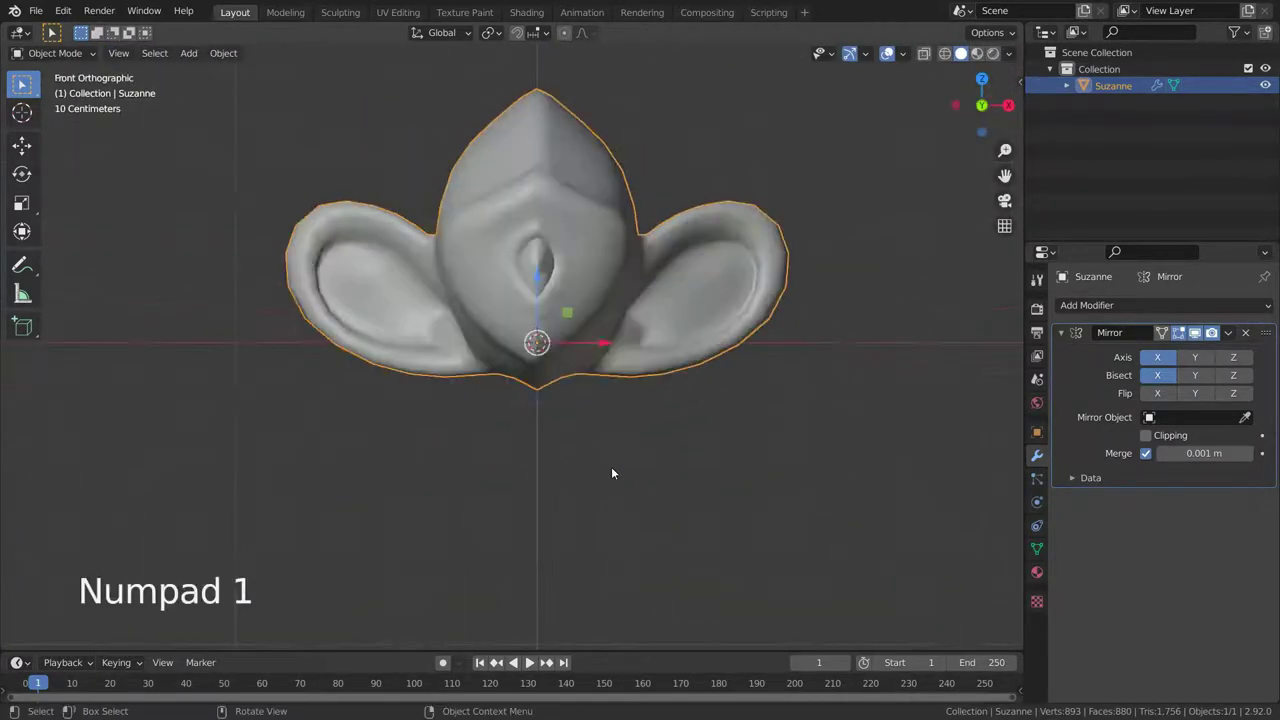
{"action": "scroll", "coordinate": [606, 280], "scroll_direction": "down", "scroll_amount": 3}
{"action": "scroll", "coordinate": [597, 414], "scroll_direction": "up", "scroll_amount": 4}
{"action": "scroll", "coordinate": [597, 414], "scroll_direction": "down", "scroll_amount": 1}
{"action": "key", "text": "Tab"}
{"action": "scroll", "coordinate": [573, 459], "scroll_direction": "down", "scroll_amount": 4}
{"action": "mouse_move", "coordinate": [604, 437]}
{"action": "left_mouse_down"}
{"action": "mouse_move", "coordinate": [763, 447]}
{"action": "mouse_move", "coordinate": [600, 457]}
{"action": "left_mouse_up"}
{"action": "scroll", "coordinate": [573, 456], "scroll_direction": "down", "scroll_amount": 3}
{"action": "scroll", "coordinate": [573, 456], "scroll_direction": "up", "scroll_amount": 5}
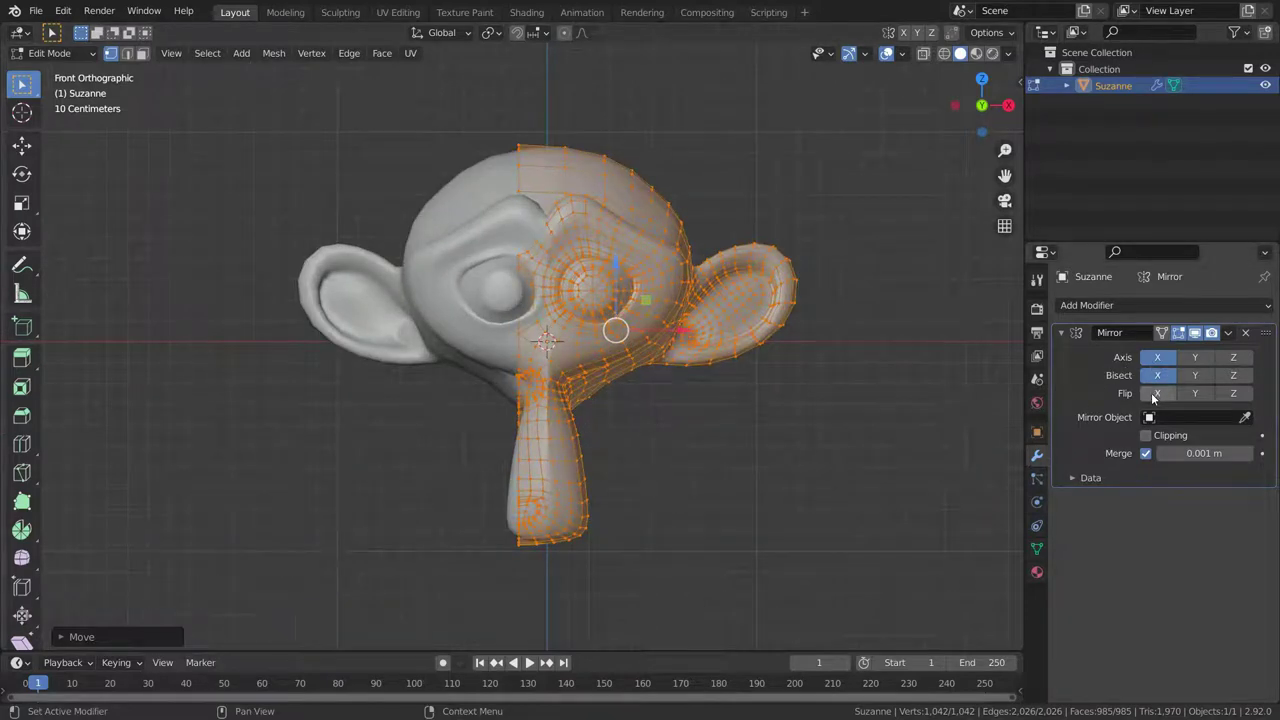
Step: Enable Flip X and slide the flipped half further left along X
{"action": "left_click", "coordinate": [1156, 394]}
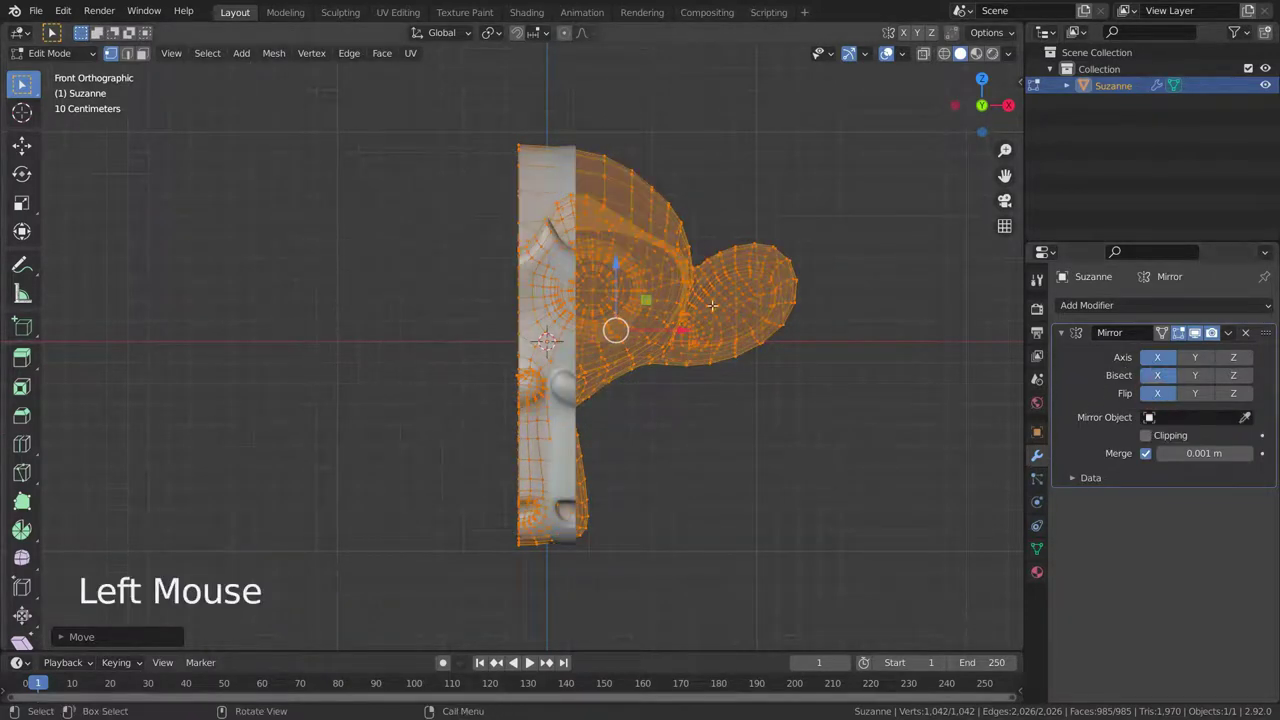
{"action": "mouse_move", "coordinate": [686, 330]}
{"action": "left_mouse_down"}
{"action": "mouse_move", "coordinate": [454, 349]}
{"action": "mouse_move", "coordinate": [700, 344]}
{"action": "left_mouse_up"}
{"action": "scroll", "coordinate": [435, 394], "scroll_direction": "up", "scroll_amount": 1}
{"action": "middle_click_drag", "start_coordinate": [435, 394], "coordinate": [514, 396]}
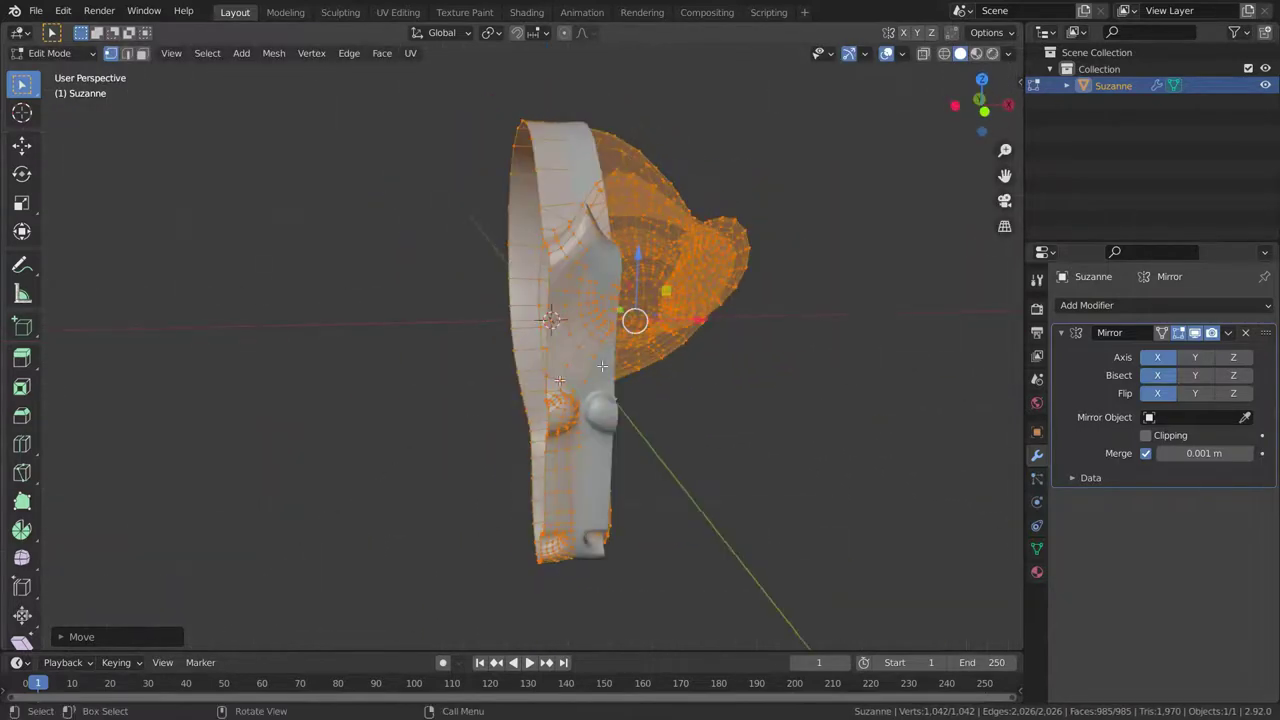
{"action": "left_click_drag", "start_coordinate": [714, 318], "coordinate": [604, 320]}
{"action": "middle_click_drag", "start_coordinate": [604, 320], "coordinate": [680, 335]}
Step: Toggle Flip X off and back on, comparing from the front view
{"action": "left_click", "coordinate": [1150, 394]}
{"action": "left_click", "coordinate": [1150, 394]}
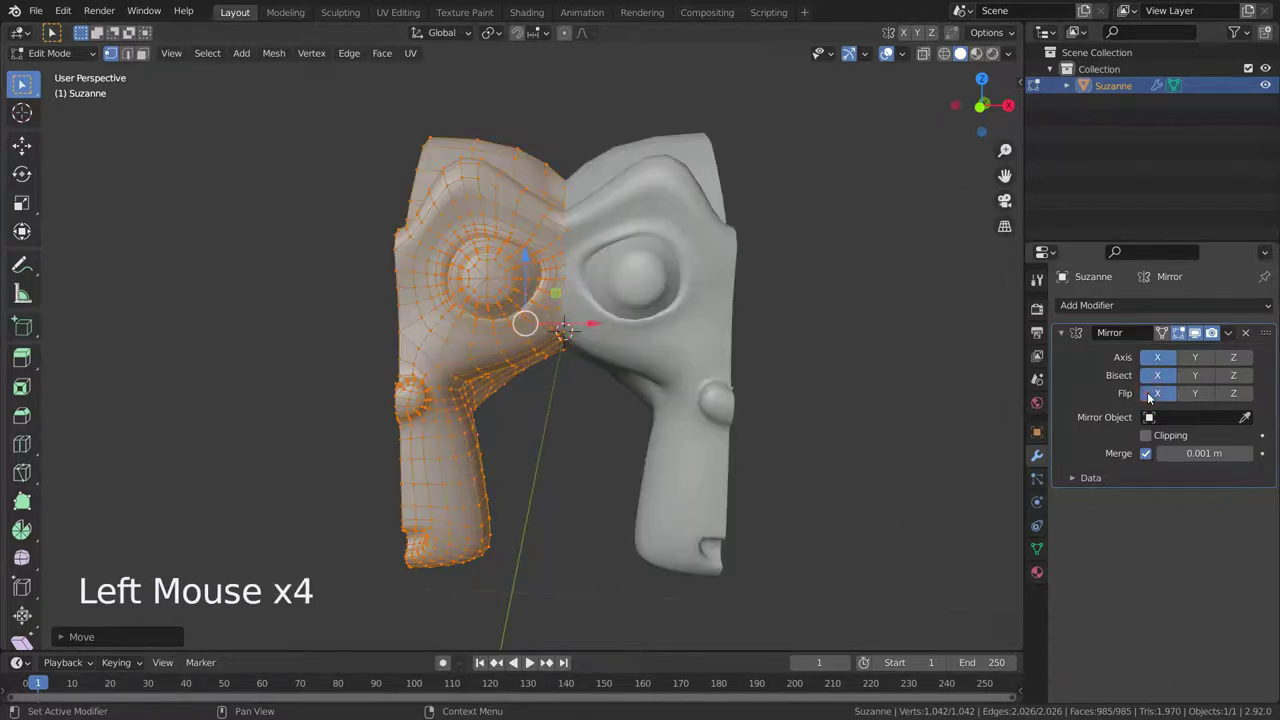
{"action": "scroll", "coordinate": [559, 397], "scroll_direction": "down", "scroll_amount": 3}
{"action": "scroll", "coordinate": [559, 397], "scroll_direction": "up", "scroll_amount": 3}
{"action": "key", "text": "KP_1"}
{"action": "scroll", "coordinate": [537, 401], "scroll_direction": "down", "scroll_amount": 3}
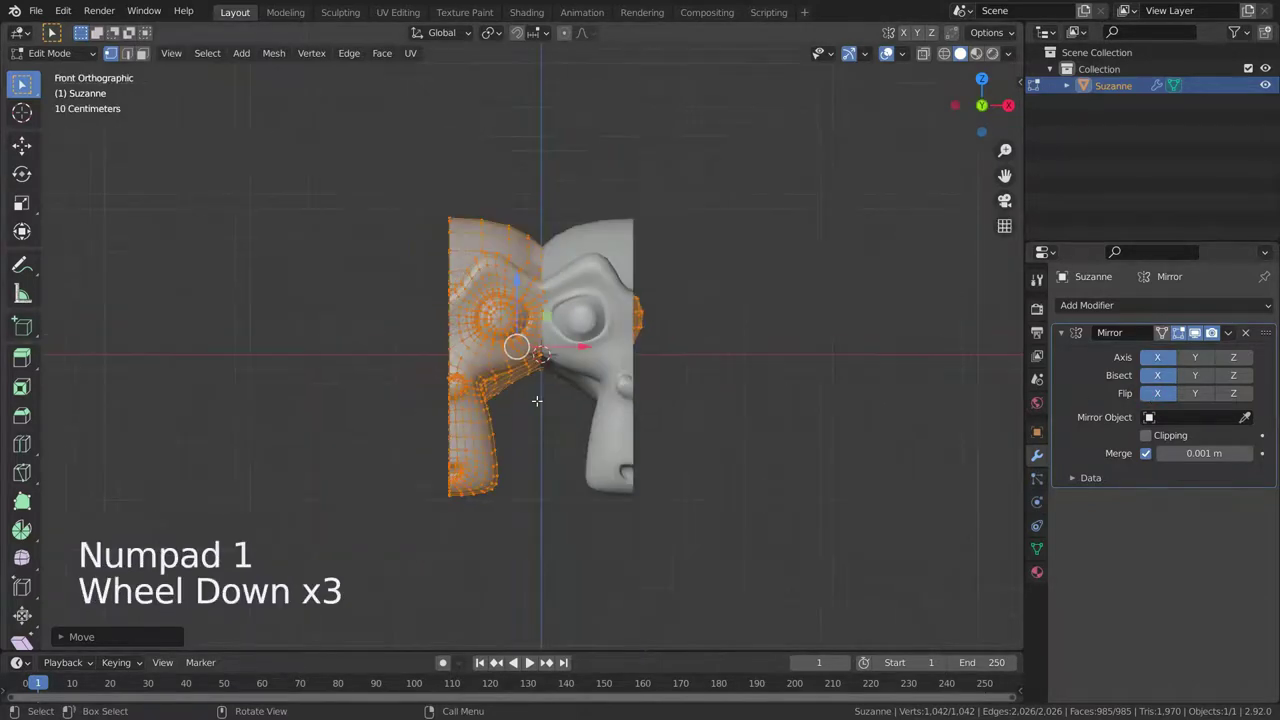
{"action": "scroll", "coordinate": [686, 380], "scroll_direction": "up", "scroll_amount": 1}
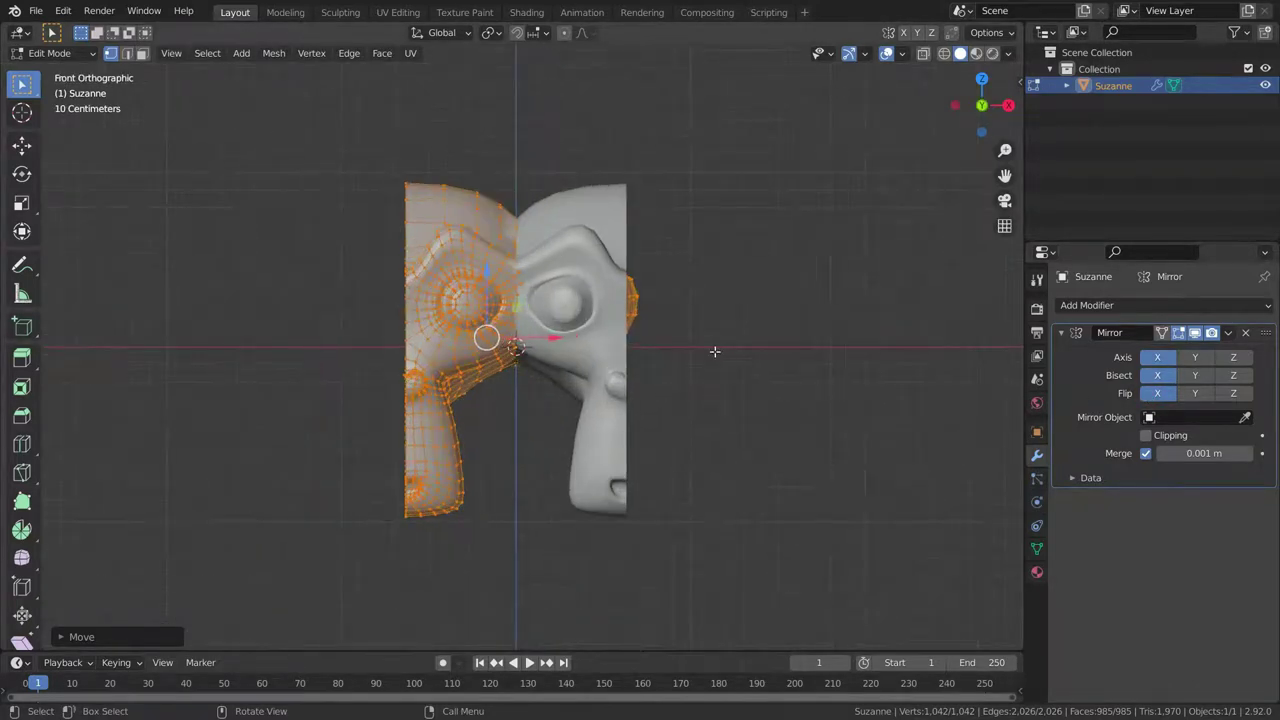
Step: Undo the moves, flip and bisect changes, returning to a plain X mirror in Object Mode
{"action": "key", "text": "ctrl+z"}
{"action": "key", "text": "ctrl+z"}
{"action": "key", "text": "ctrl+z"}
{"action": "key", "text": "ctrl+z"}
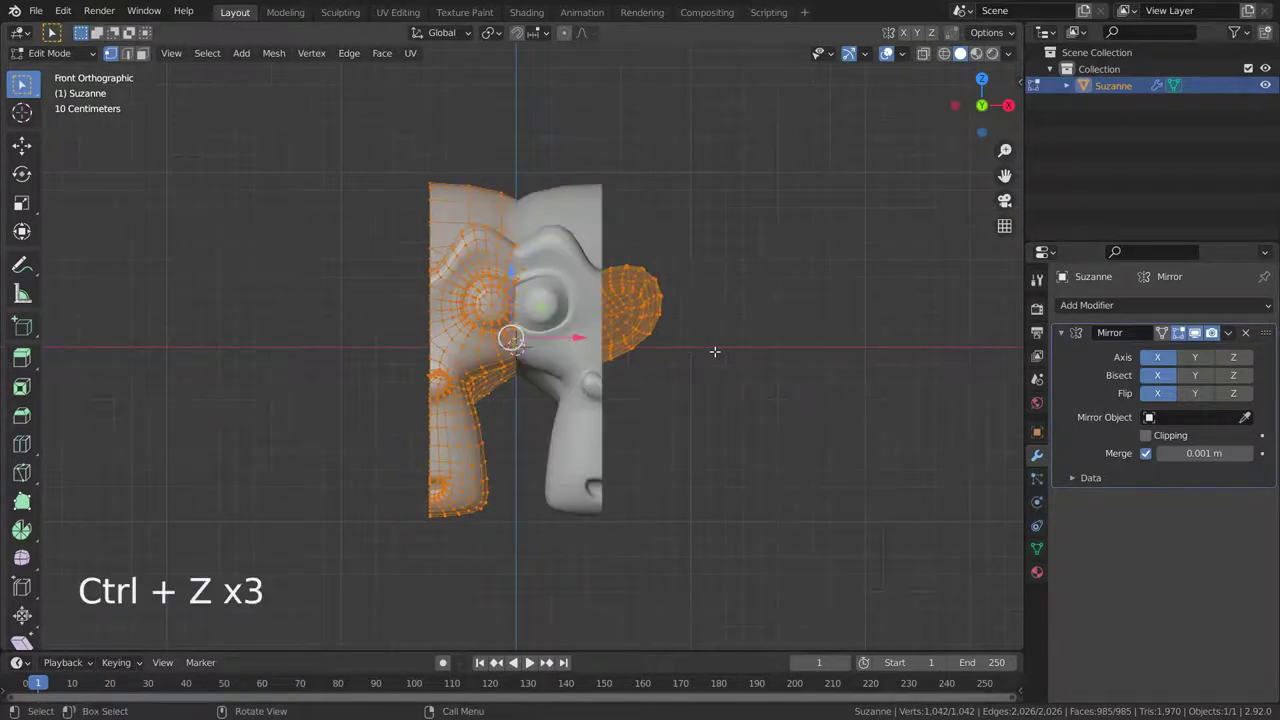
{"action": "key", "text": "ctrl+z"}
{"action": "key", "text": "ctrl+z"}
{"action": "key", "text": "ctrl+z"}
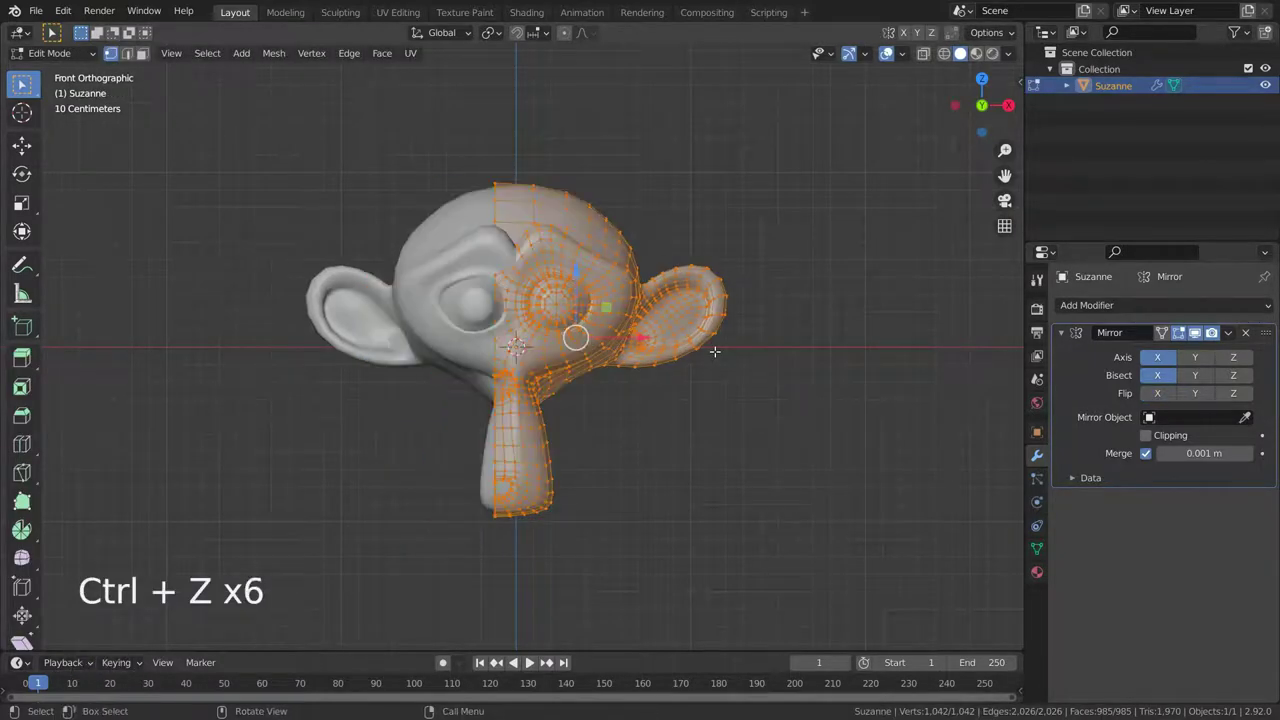
{"action": "key", "text": "ctrl+z"}
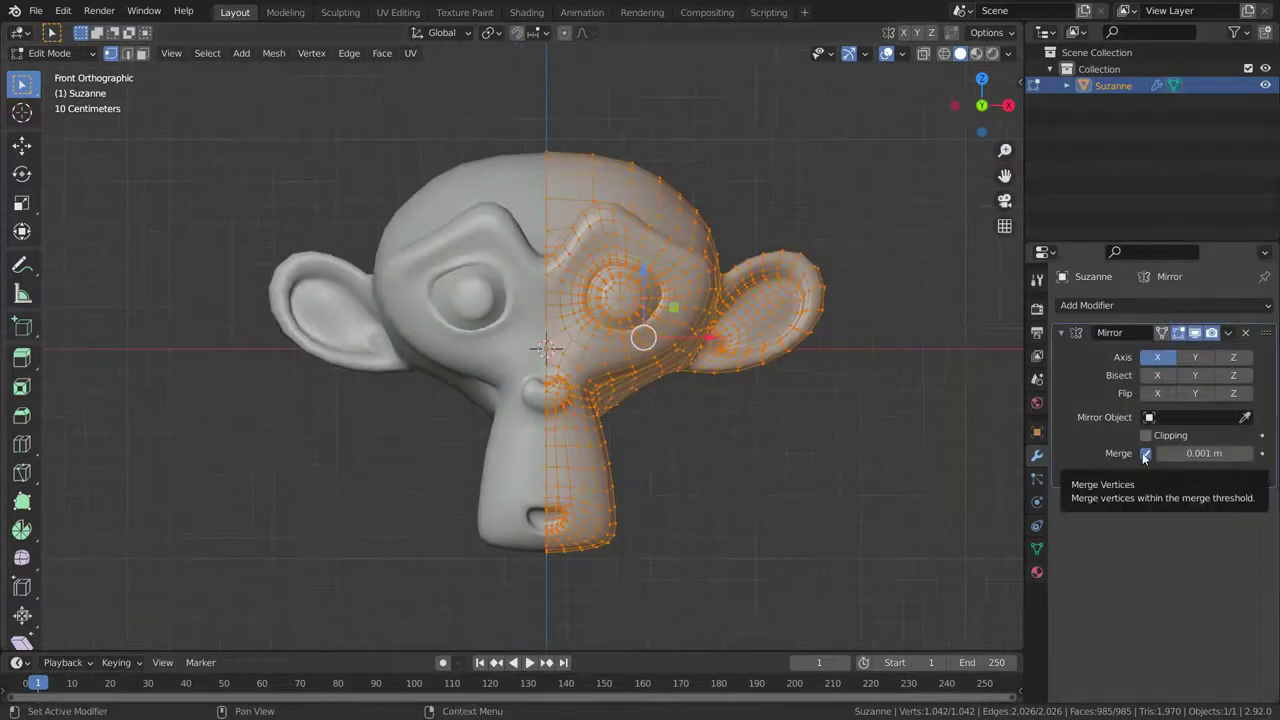
{"action": "middle_click_drag", "start_coordinate": [605, 338], "coordinate": [716, 420]}
{"action": "key", "text": "Tab"}
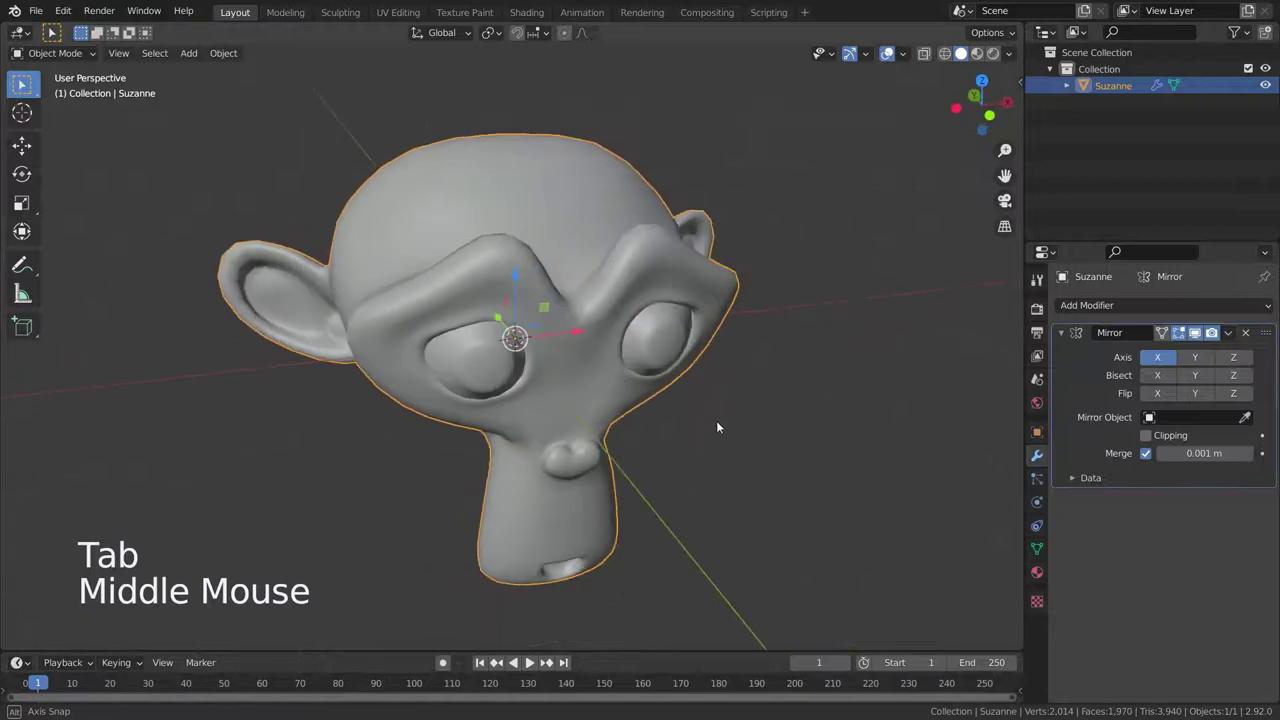
Step: Uncheck Merge and orbit to inspect the seam down Suzanne's centre
{"action": "left_click", "coordinate": [1142, 453]}
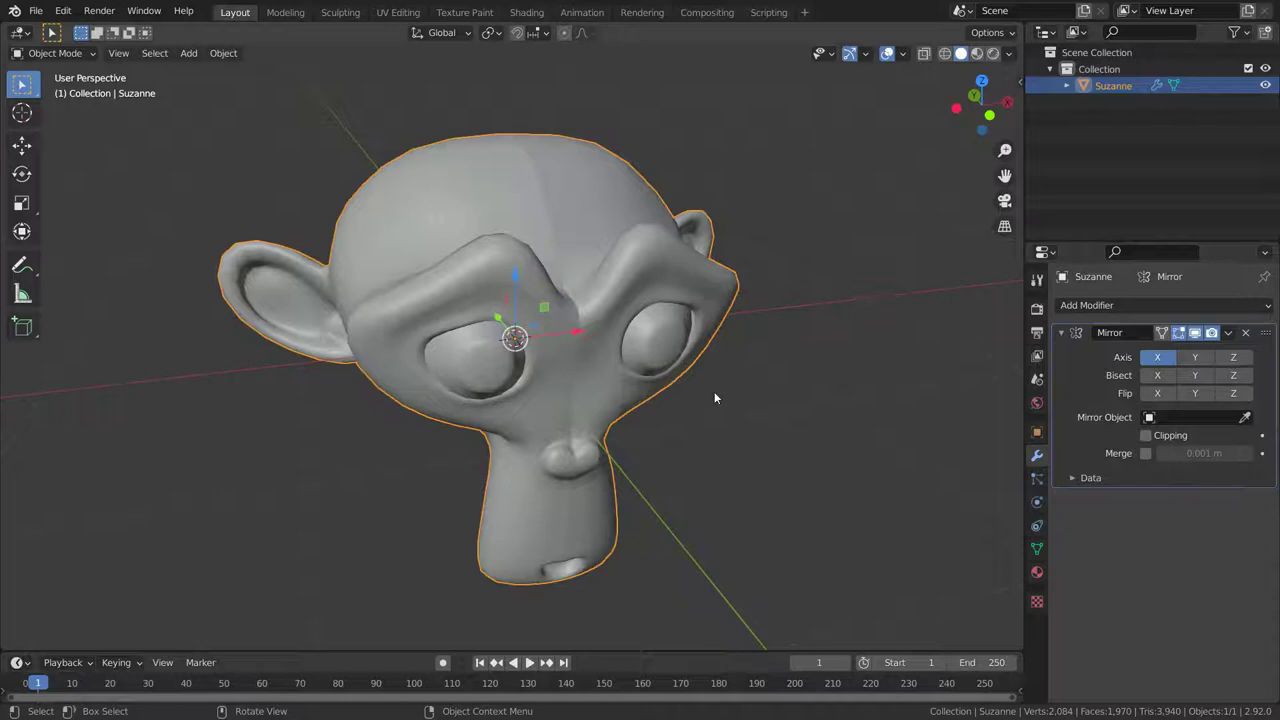
{"action": "scroll", "coordinate": [714, 398], "scroll_direction": "up", "scroll_amount": 2}
{"action": "middle_click_drag", "start_coordinate": [714, 398], "coordinate": [588, 300]}
{"action": "scroll", "coordinate": [530, 225], "scroll_direction": "up", "scroll_amount": 2}
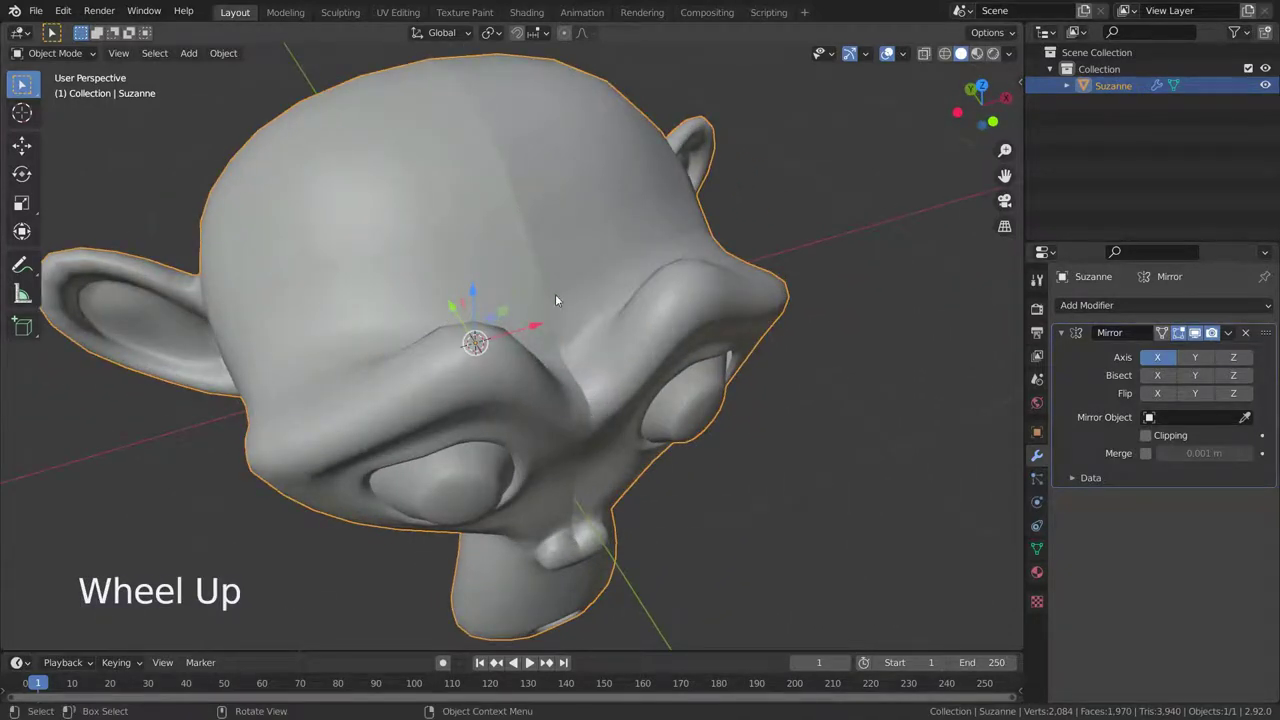
{"action": "middle_click_drag", "start_coordinate": [602, 452], "coordinate": [549, 151]}
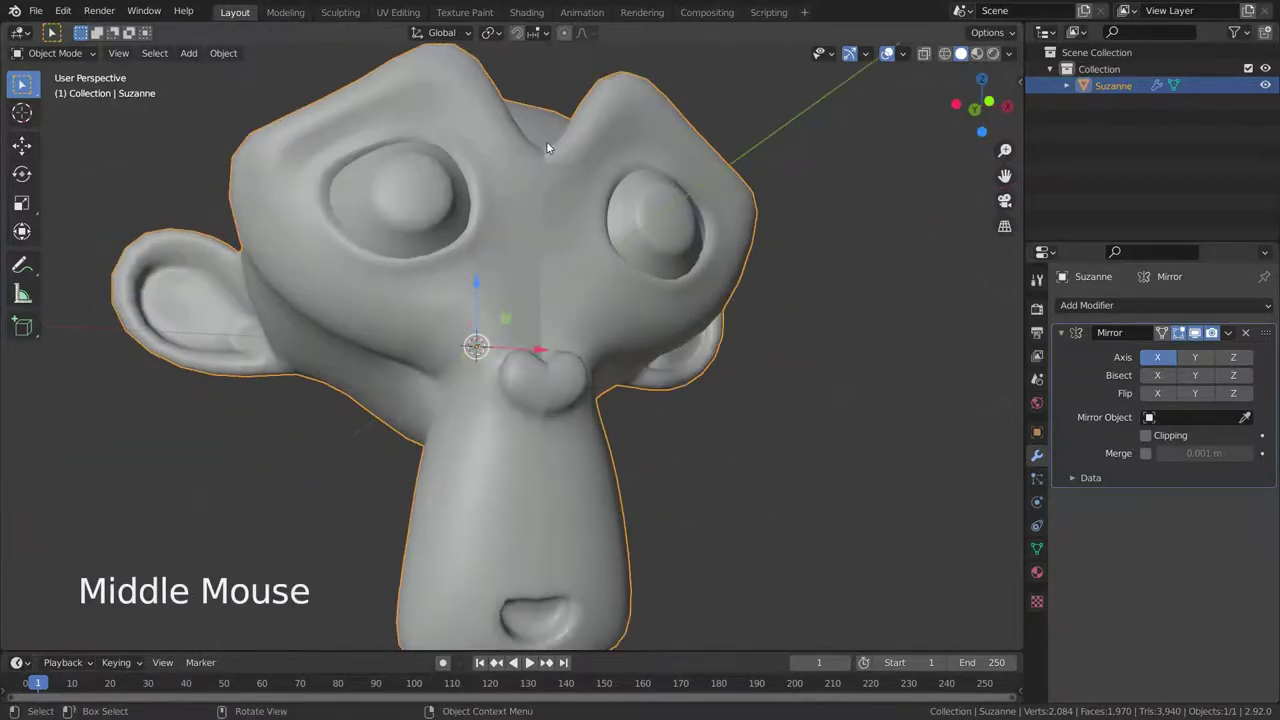
{"action": "middle_click_drag", "start_coordinate": [559, 430], "coordinate": [585, 357]}
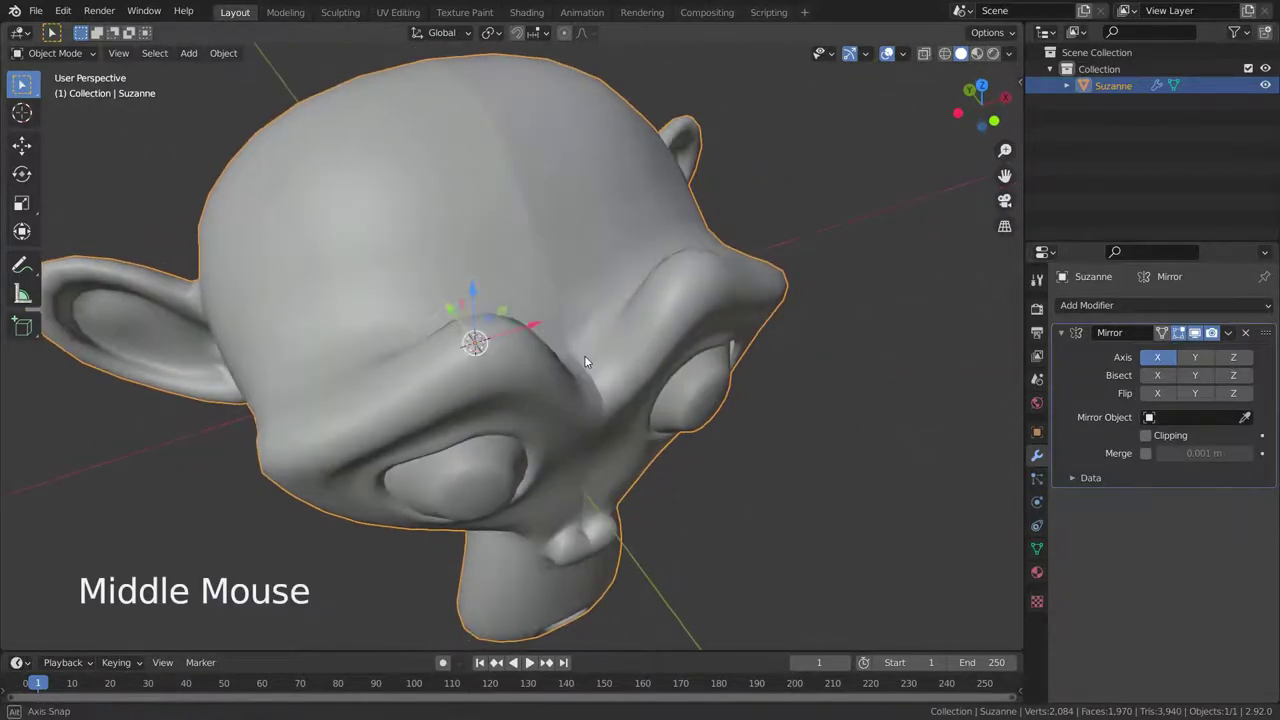
Step: Toggle Merge on and off to compare, leave it off, and enter Edit Mode in front view
{"action": "left_click", "coordinate": [1145, 453]}
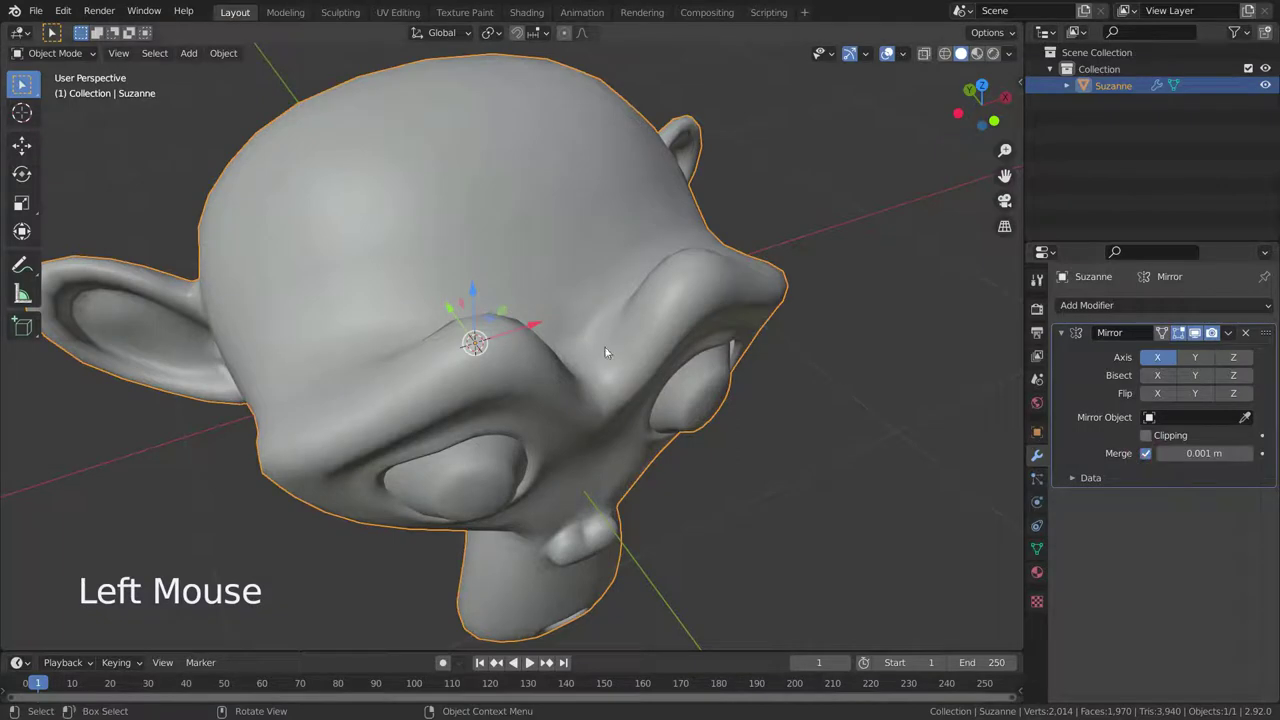
{"action": "middle_click_drag", "start_coordinate": [595, 404], "coordinate": [690, 433]}
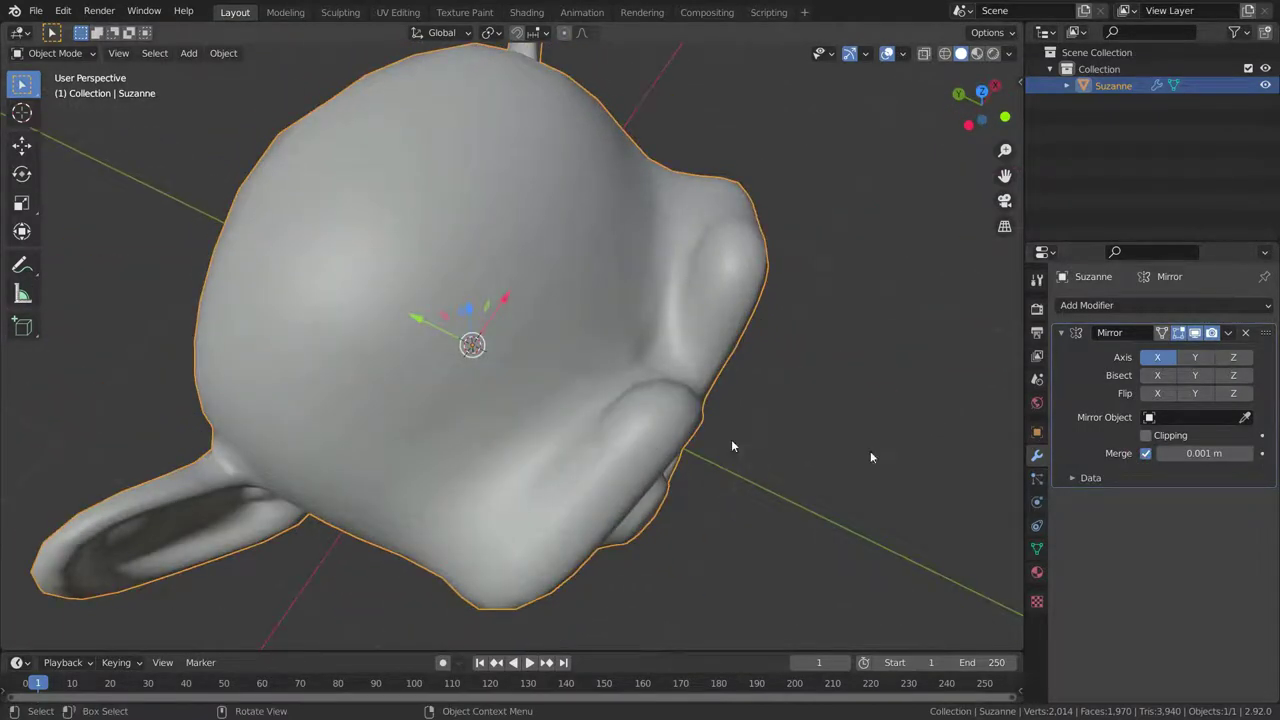
{"action": "left_click", "coordinate": [1145, 453]}
{"action": "left_click", "coordinate": [1145, 453]}
{"action": "middle_click_drag", "start_coordinate": [940, 410], "coordinate": [786, 321]}
{"action": "scroll", "coordinate": [786, 316], "scroll_direction": "down", "scroll_amount": 3}
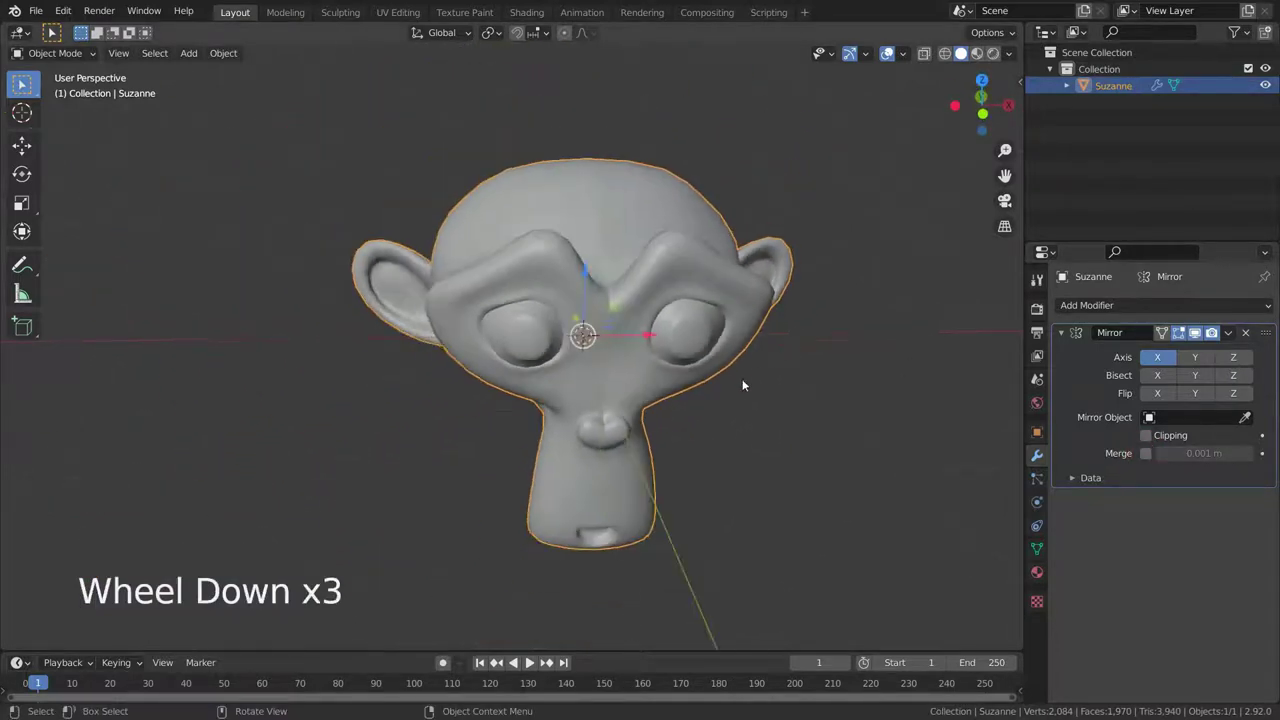
{"action": "key", "text": "KP_1"}
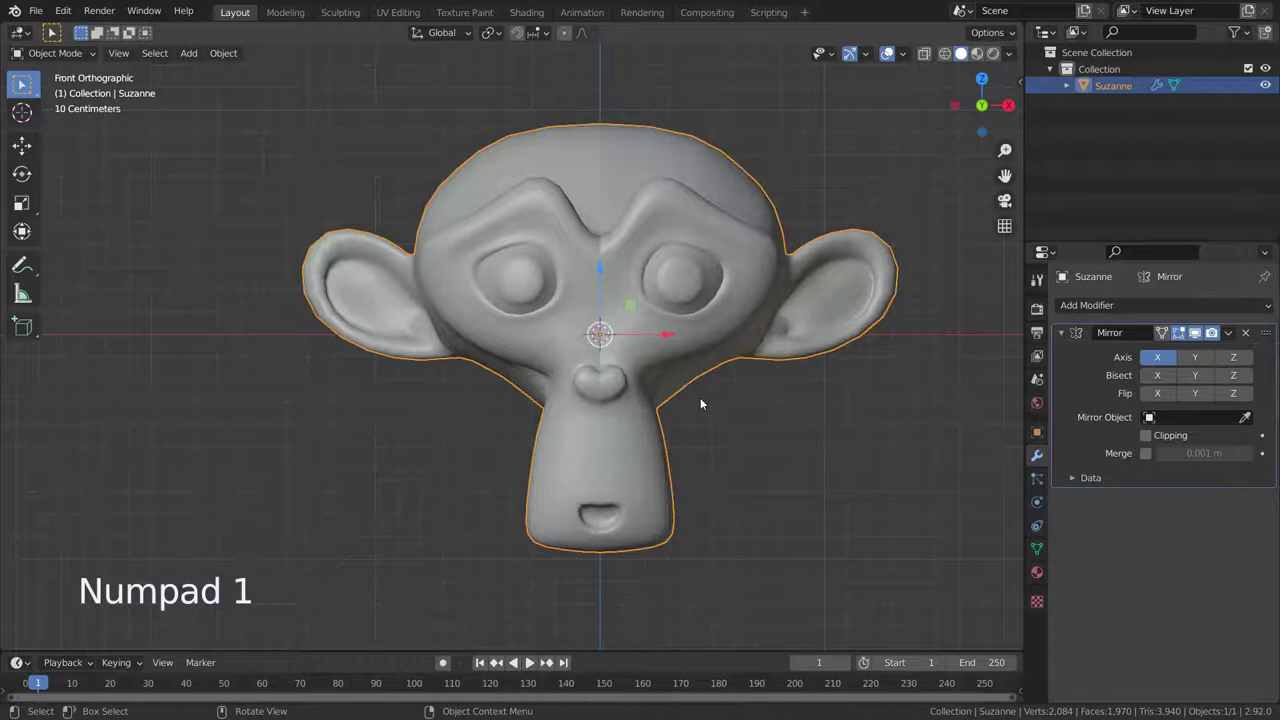
{"action": "key", "text": "Tab"}
{"action": "scroll", "coordinate": [370, 371], "scroll_direction": "down", "scroll_amount": 3}
{"action": "scroll", "coordinate": [441, 333], "scroll_direction": "up", "scroll_amount": 3}
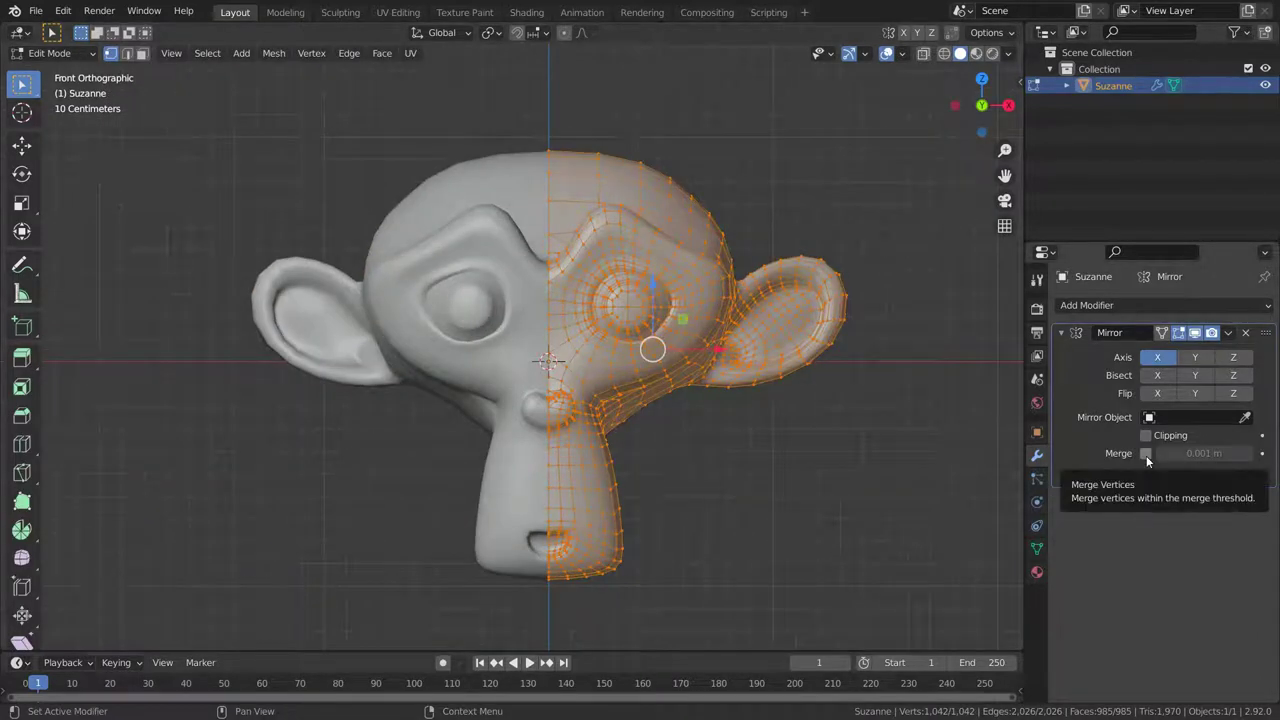
Step: Check Merge and slide the edited half away from the centre along X
{"action": "left_click", "coordinate": [1146, 454]}
{"action": "left_click_drag", "start_coordinate": [717, 349], "coordinate": [776, 352]}
{"action": "scroll", "coordinate": [824, 522], "scroll_direction": "down", "scroll_amount": 3}
{"action": "scroll", "coordinate": [824, 522], "scroll_direction": "up", "scroll_amount": 2}
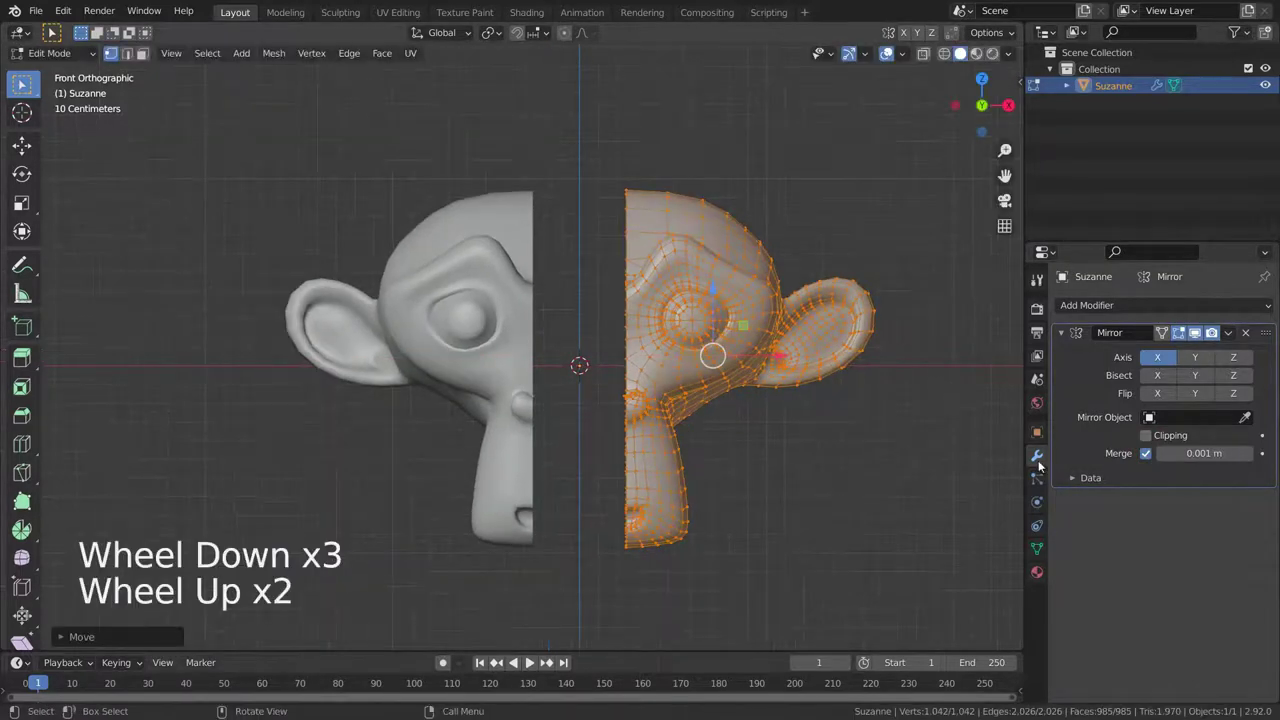
Step: Set the merge distance to 0.5 m and compare merging on and off in Object Mode
{"action": "left_click", "coordinate": [1202, 453]}
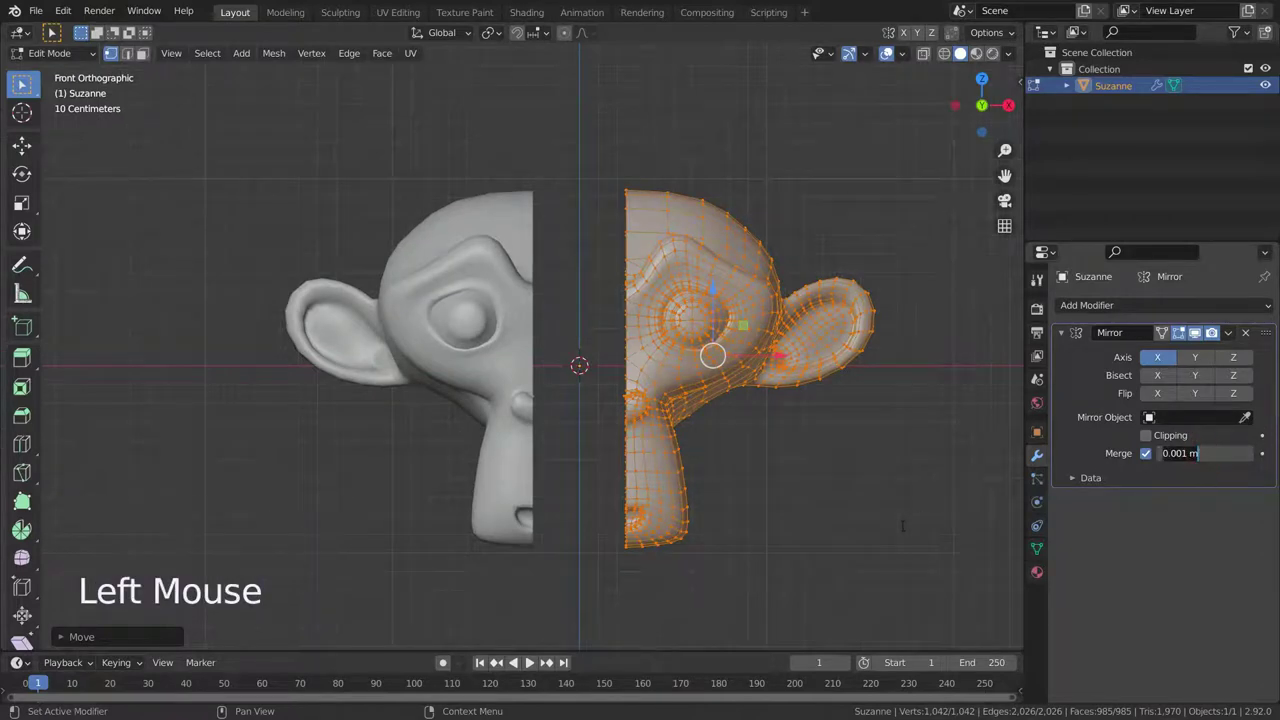
{"action": "key", "text": "Return"}
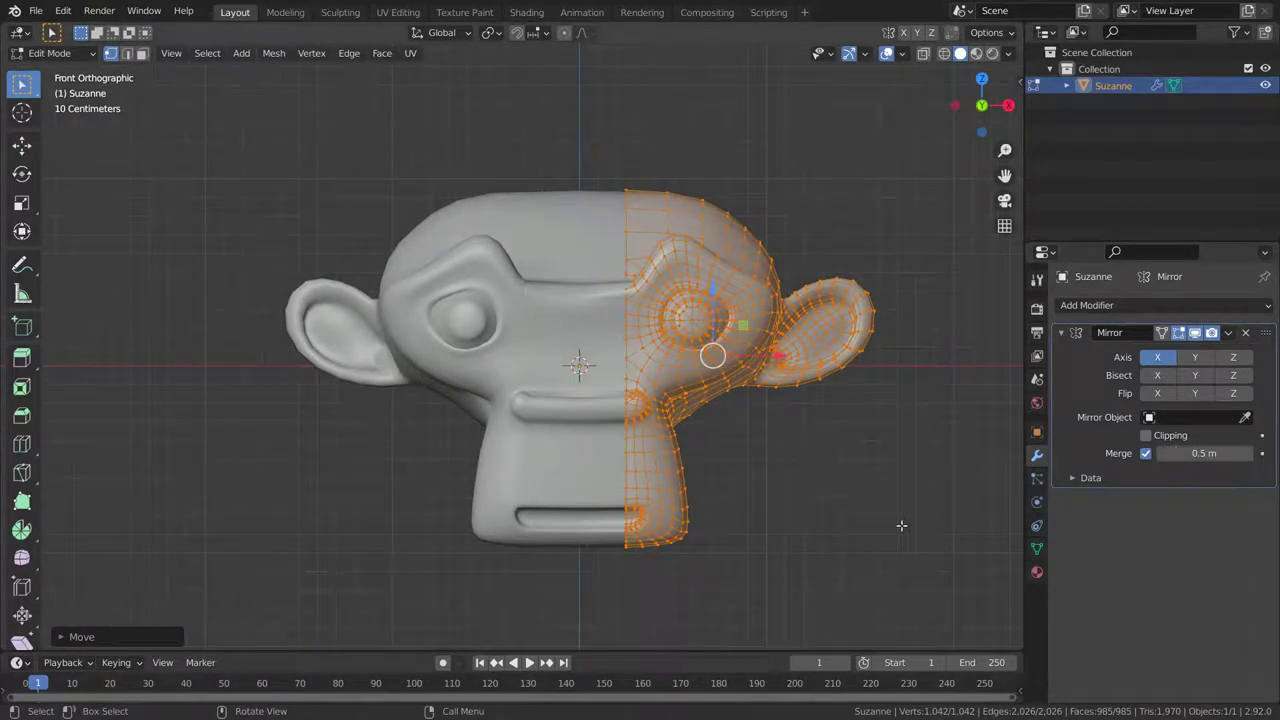
{"action": "scroll", "coordinate": [605, 432], "scroll_direction": "up", "scroll_amount": 1}
{"action": "key", "text": "Tab"}
{"action": "middle_click_drag", "start_coordinate": [587, 428], "coordinate": [585, 470]}
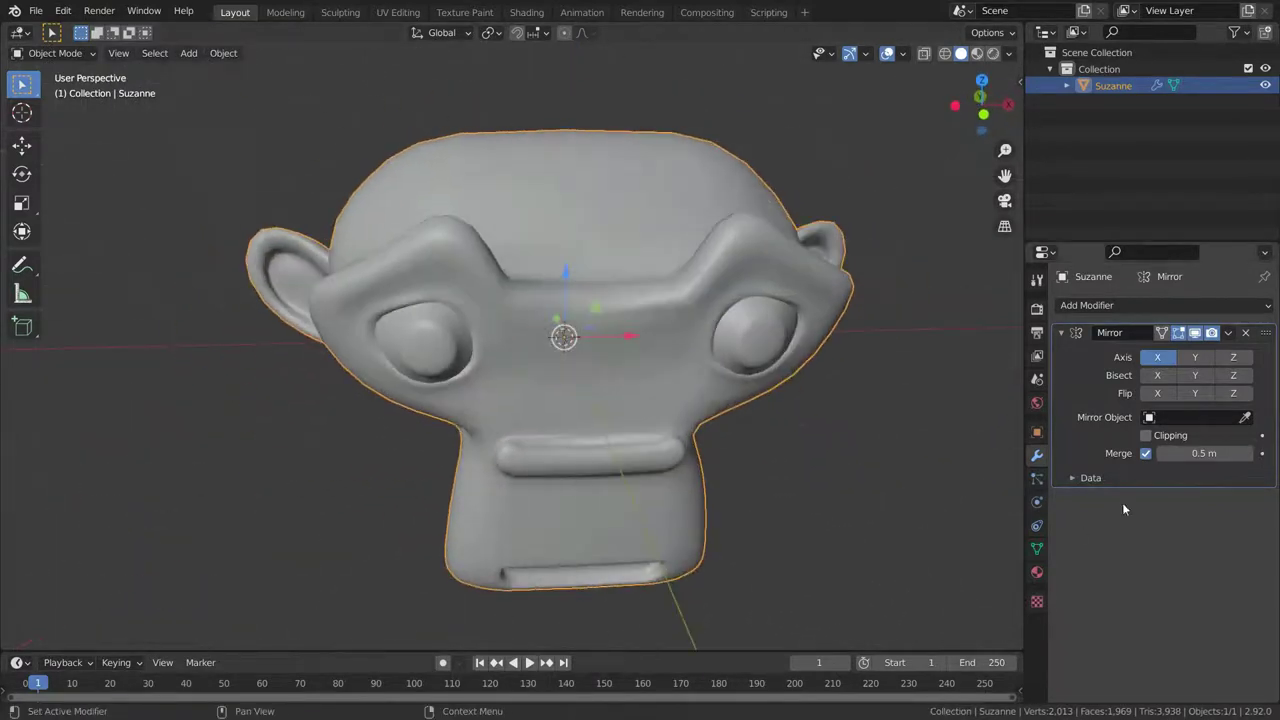
{"action": "double_click", "coordinate": [1146, 454]}
{"action": "double_click", "coordinate": [1146, 454]}
{"action": "middle_click_drag", "start_coordinate": [936, 489], "coordinate": [899, 473]}
{"action": "double_click", "coordinate": [1146, 454]}
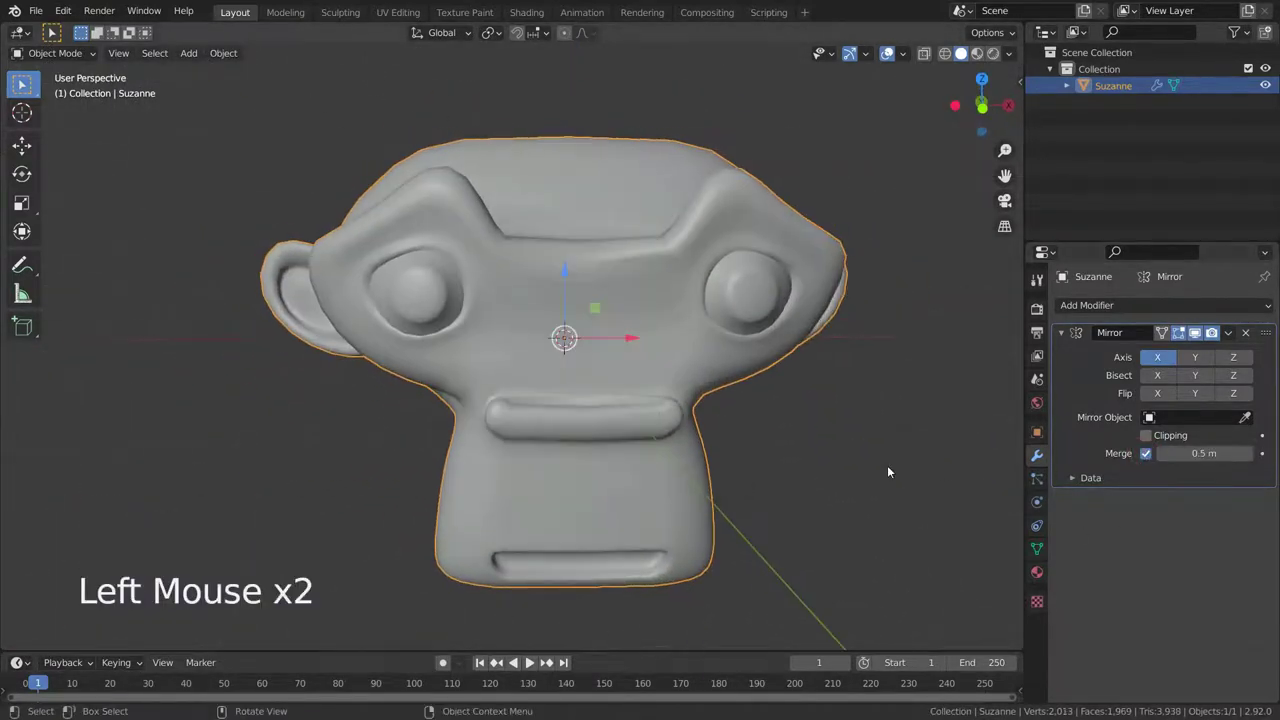
Step: Reset the merge distance to its default 0.001 m and return to Edit Mode in front view
{"action": "right_click", "coordinate": [1200, 453]}
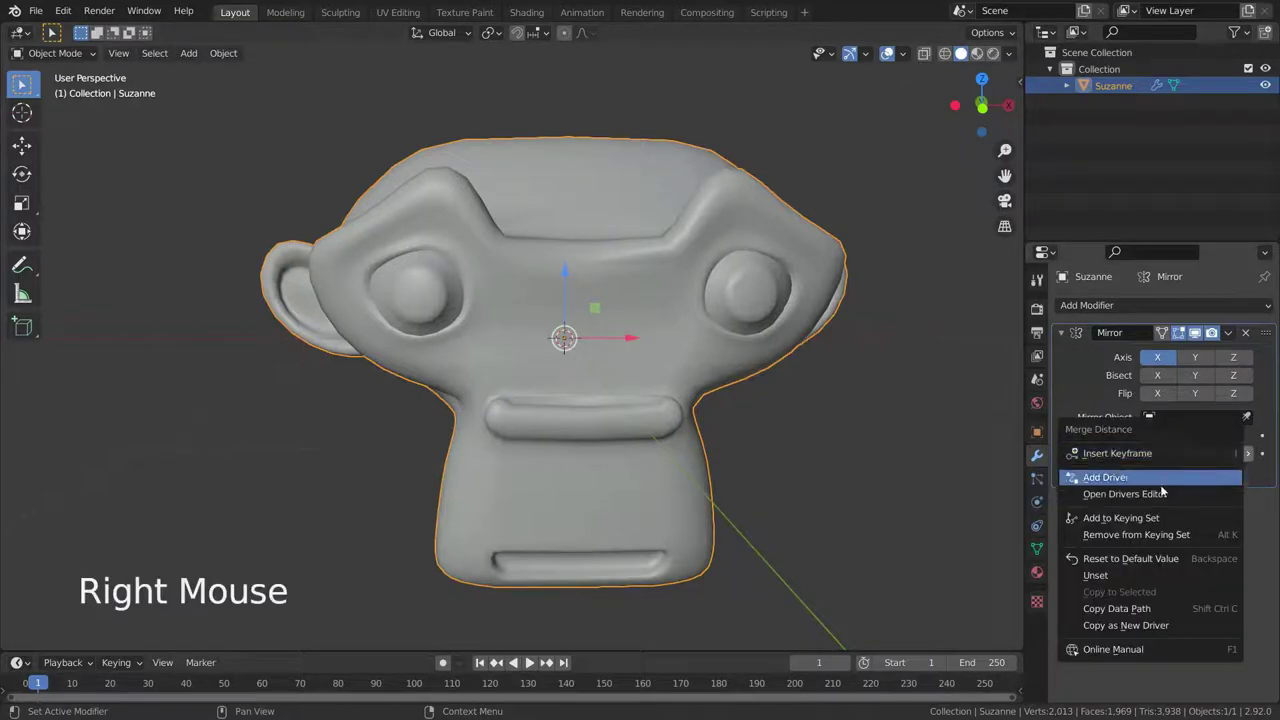
{"action": "left_click", "coordinate": [1150, 576]}
{"action": "middle_click_drag", "start_coordinate": [684, 414], "coordinate": [566, 420]}
{"action": "scroll", "coordinate": [568, 414], "scroll_direction": "down", "scroll_amount": 3}
{"action": "scroll", "coordinate": [571, 409], "scroll_direction": "up", "scroll_amount": 2}
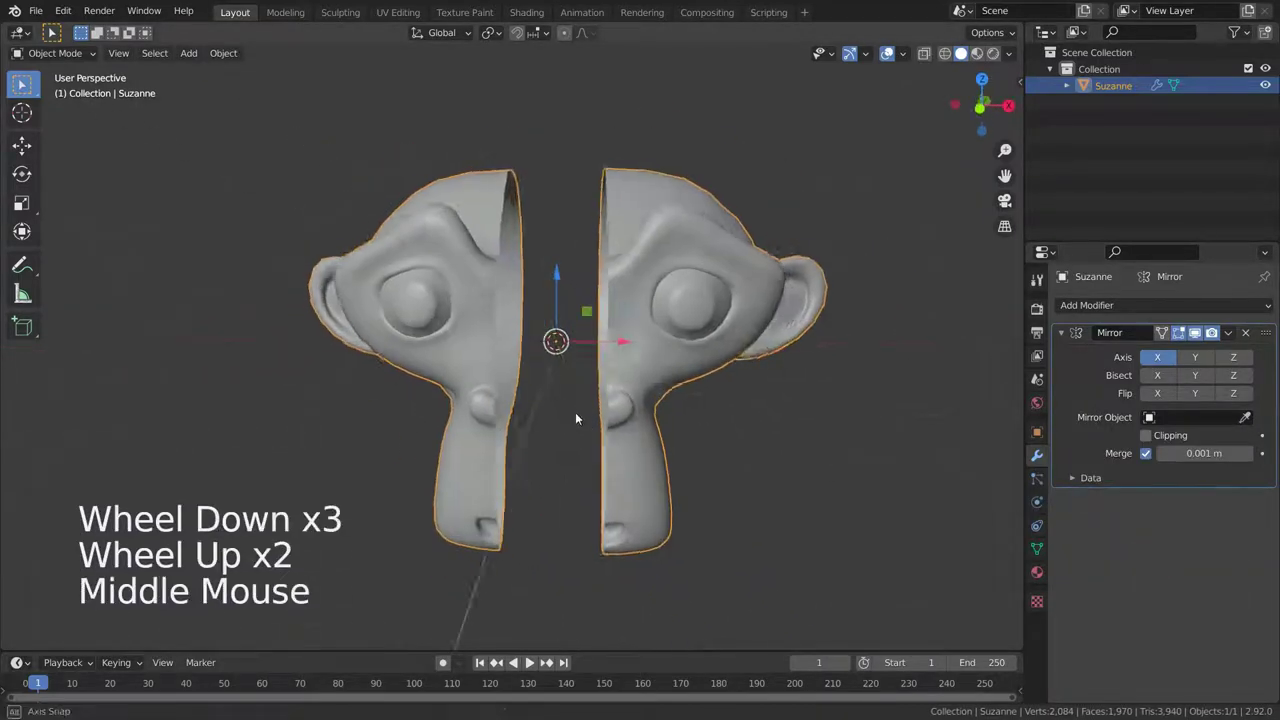
{"action": "key", "text": "KP_1"}
{"action": "key", "text": "Tab"}
{"action": "scroll", "coordinate": [508, 428], "scroll_direction": "down", "scroll_amount": 1}
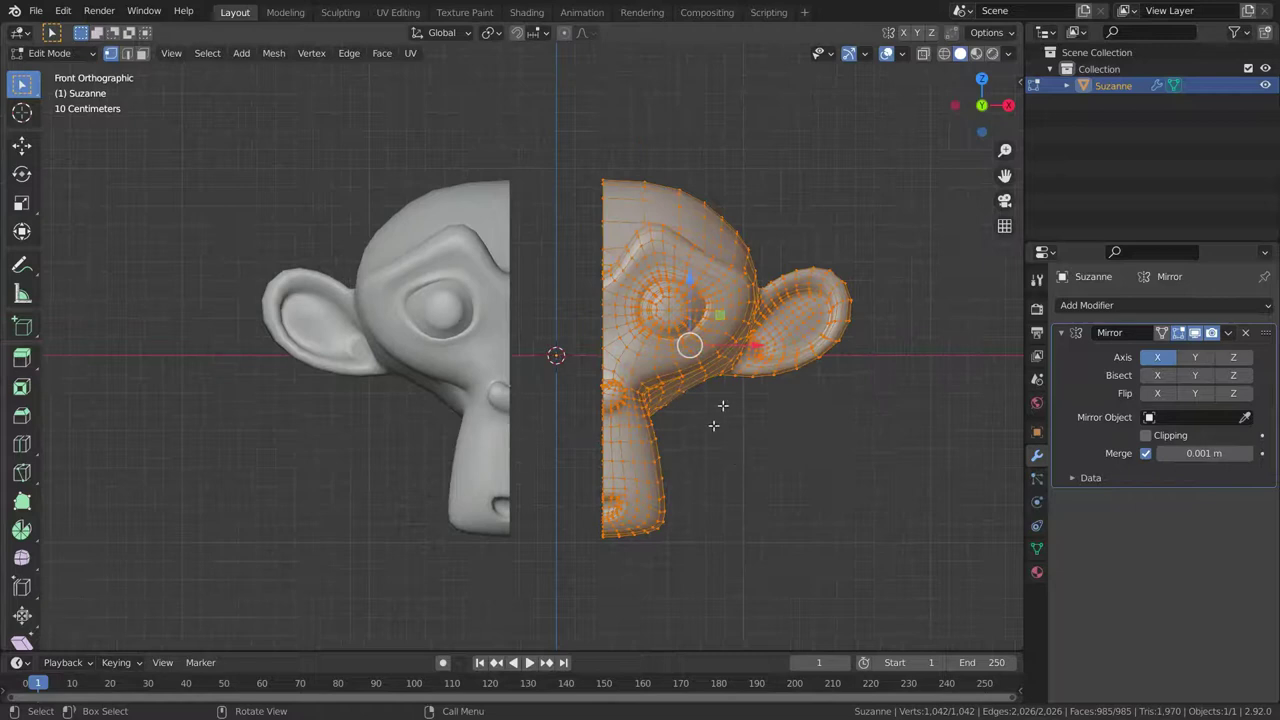
Step: Enable Clipping, test it by pushing the half toward the centre, then undo
{"action": "left_click_drag", "start_coordinate": [757, 346], "coordinate": [792, 388]}
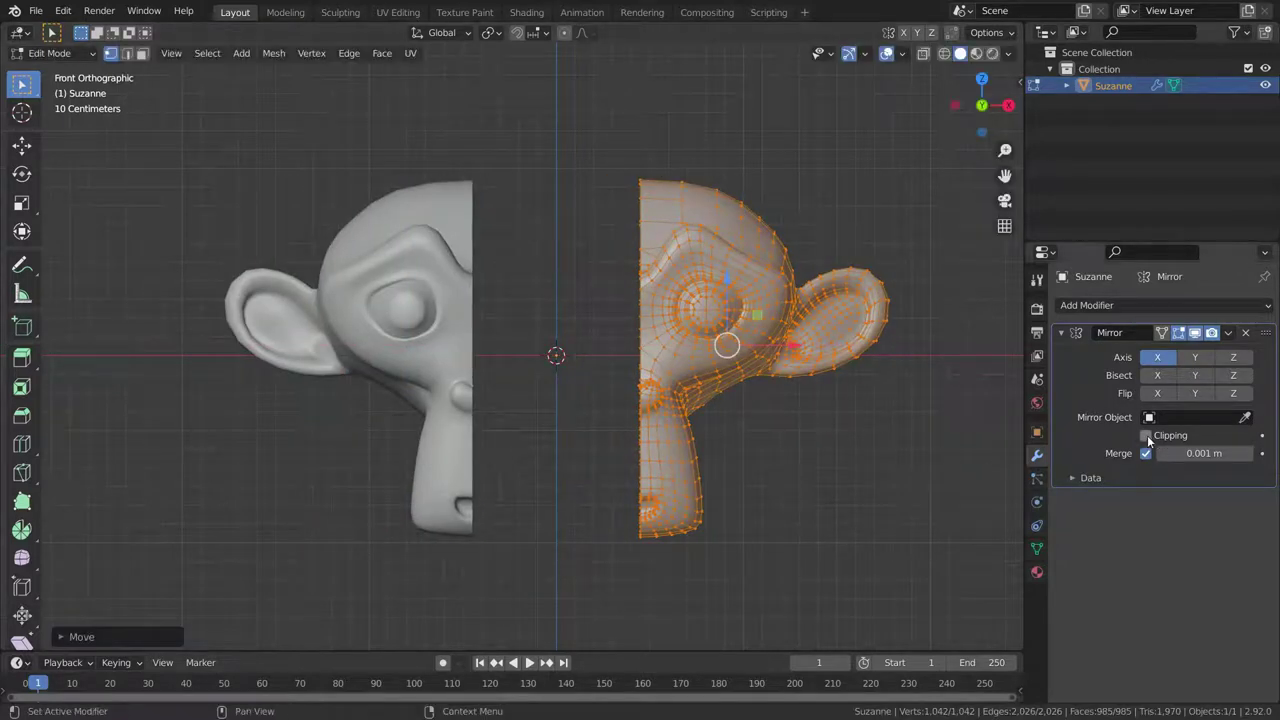
{"action": "left_click", "coordinate": [1147, 436]}
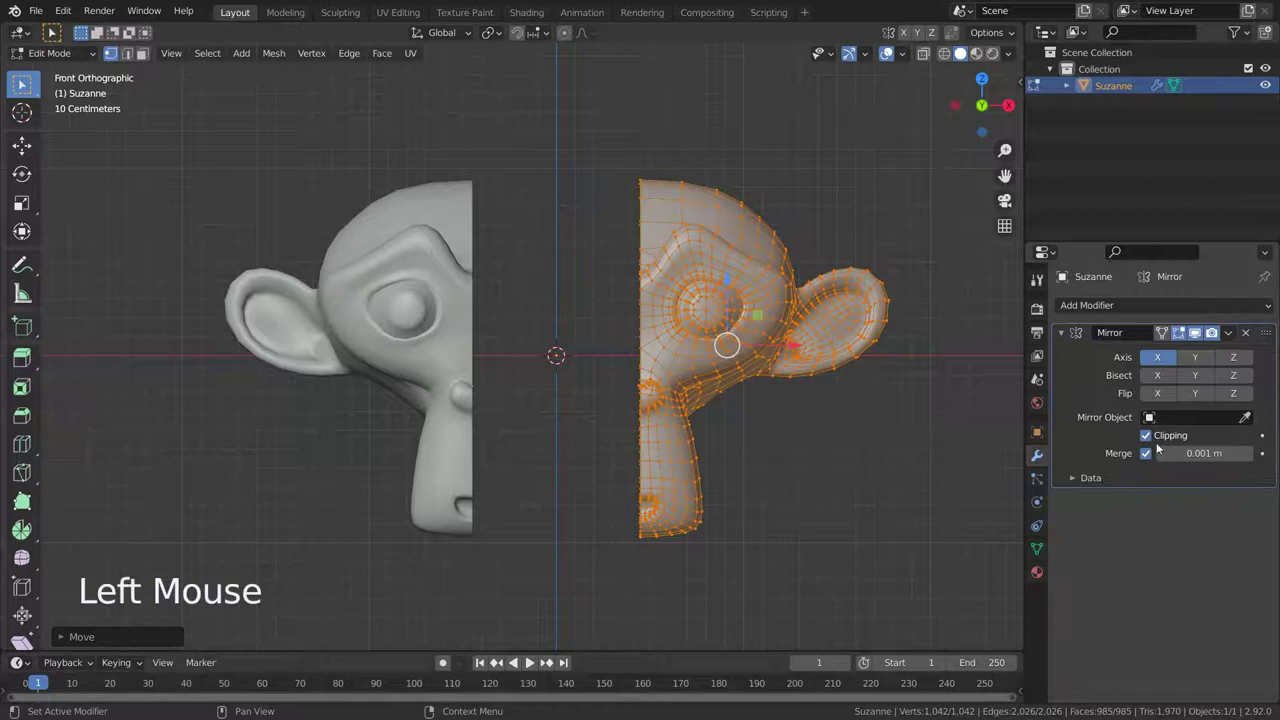
{"action": "left_click_drag", "start_coordinate": [792, 345], "coordinate": [600, 386]}
{"action": "scroll", "coordinate": [508, 437], "scroll_direction": "up", "scroll_amount": 2}
{"action": "middle_click_drag", "start_coordinate": [508, 437], "coordinate": [614, 367]}
{"action": "middle_click_drag", "start_coordinate": [794, 443], "coordinate": [686, 471]}
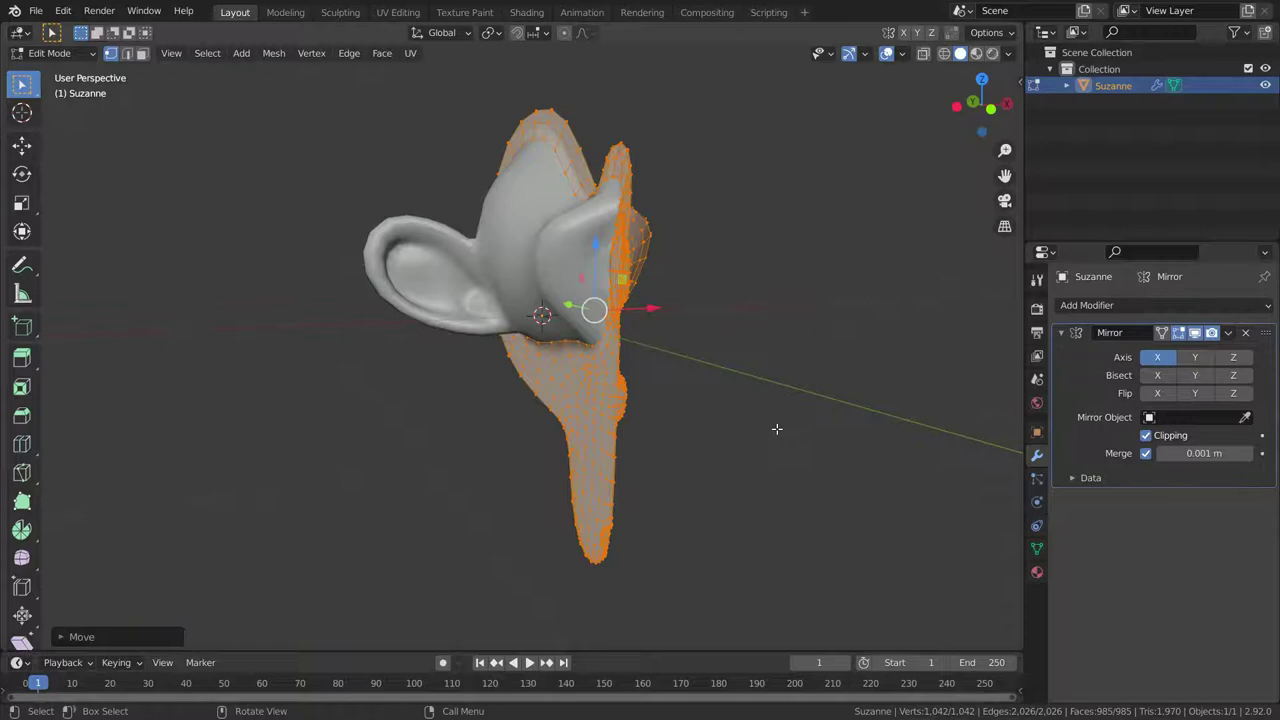
{"action": "key", "text": "ctrl+z"}
Step: Move the half onto the mirror plane with G X, toggle Clipping, and undo the move
{"action": "middle_click_drag", "start_coordinate": [811, 431], "coordinate": [820, 306]}
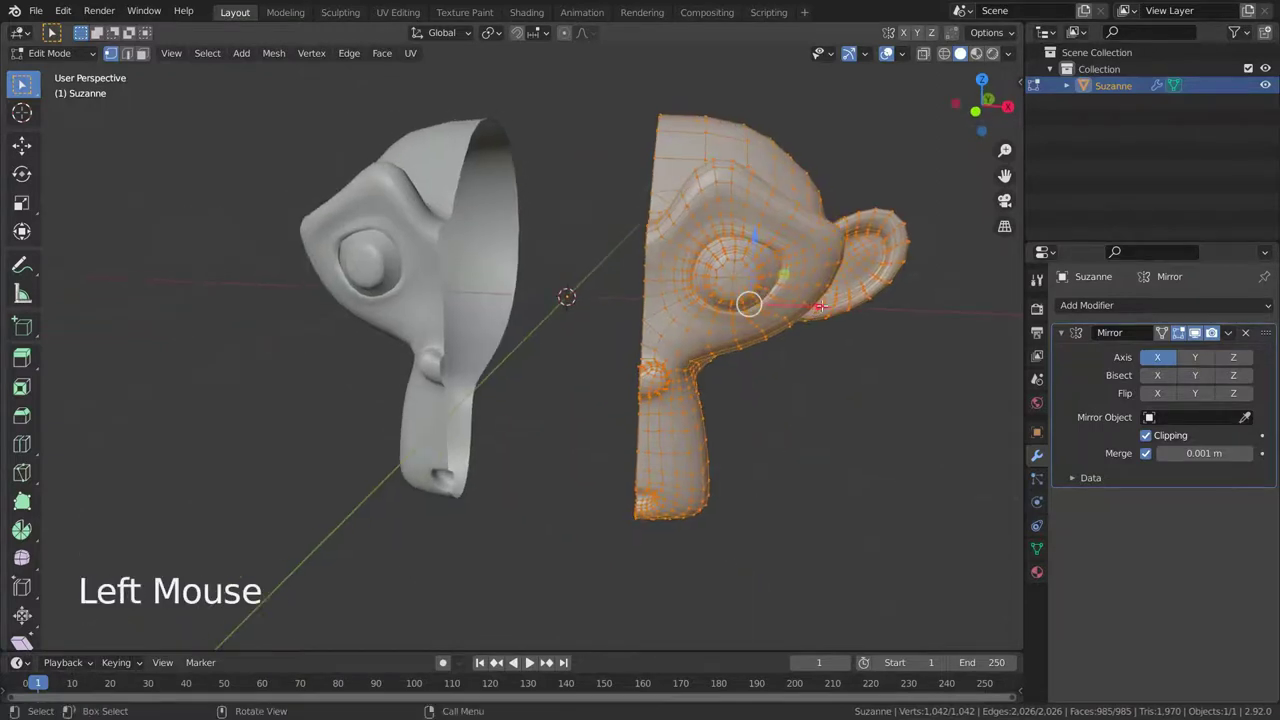
{"action": "key", "text": "g"}
{"action": "key", "text": "x"}
{"action": "left_click", "coordinate": [447, 356]}
{"action": "scroll", "coordinate": [447, 356], "scroll_direction": "up", "scroll_amount": 2}
{"action": "middle_click_drag", "start_coordinate": [447, 356], "coordinate": [451, 343]}
{"action": "scroll", "coordinate": [558, 431], "scroll_direction": "down", "scroll_amount": 3}
{"action": "scroll", "coordinate": [558, 431], "scroll_direction": "down", "scroll_amount": 1}
{"action": "scroll", "coordinate": [558, 431], "scroll_direction": "up", "scroll_amount": 3}
{"action": "middle_click_drag", "start_coordinate": [558, 431], "coordinate": [562, 418]}
{"action": "left_click", "coordinate": [1145, 436]}
{"action": "key", "text": "ctrl+z"}
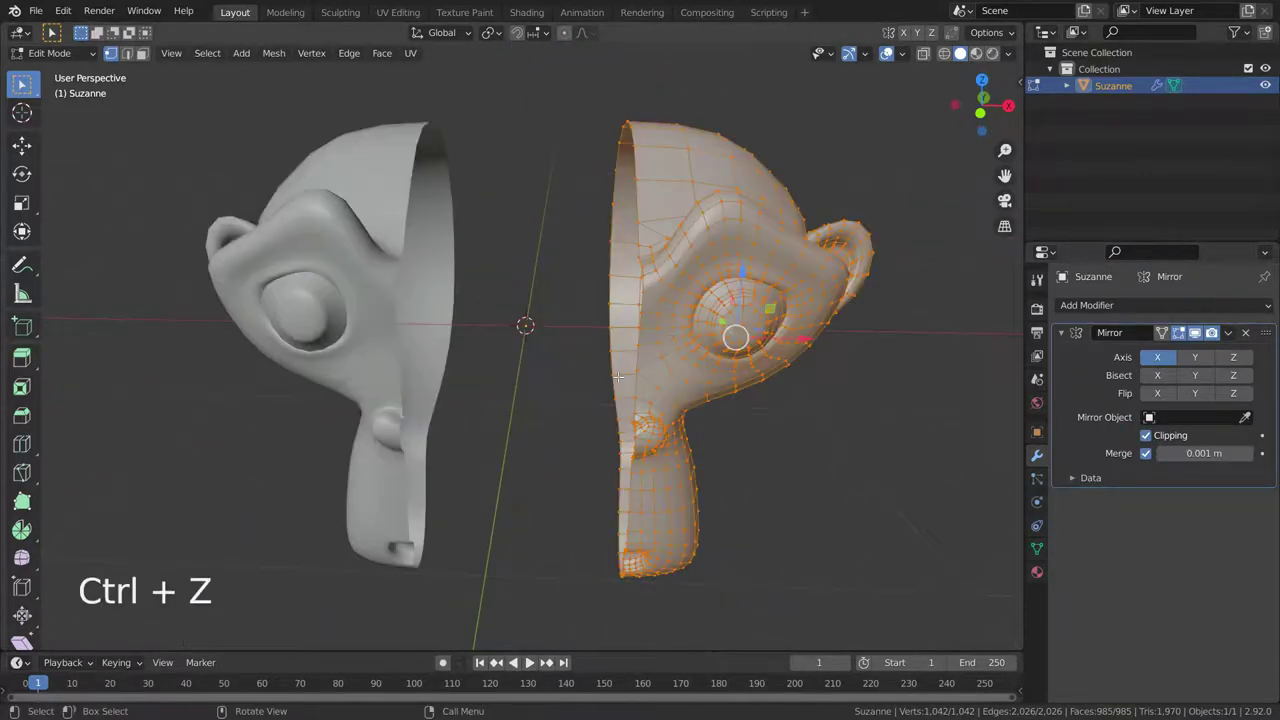
Step: Return to Object Mode in front view with the two halves still apart
{"action": "scroll", "coordinate": [609, 420], "scroll_direction": "down", "scroll_amount": 3}
{"action": "scroll", "coordinate": [597, 431], "scroll_direction": "up", "scroll_amount": 1}
{"action": "middle_click_drag", "start_coordinate": [597, 431], "coordinate": [620, 412]}
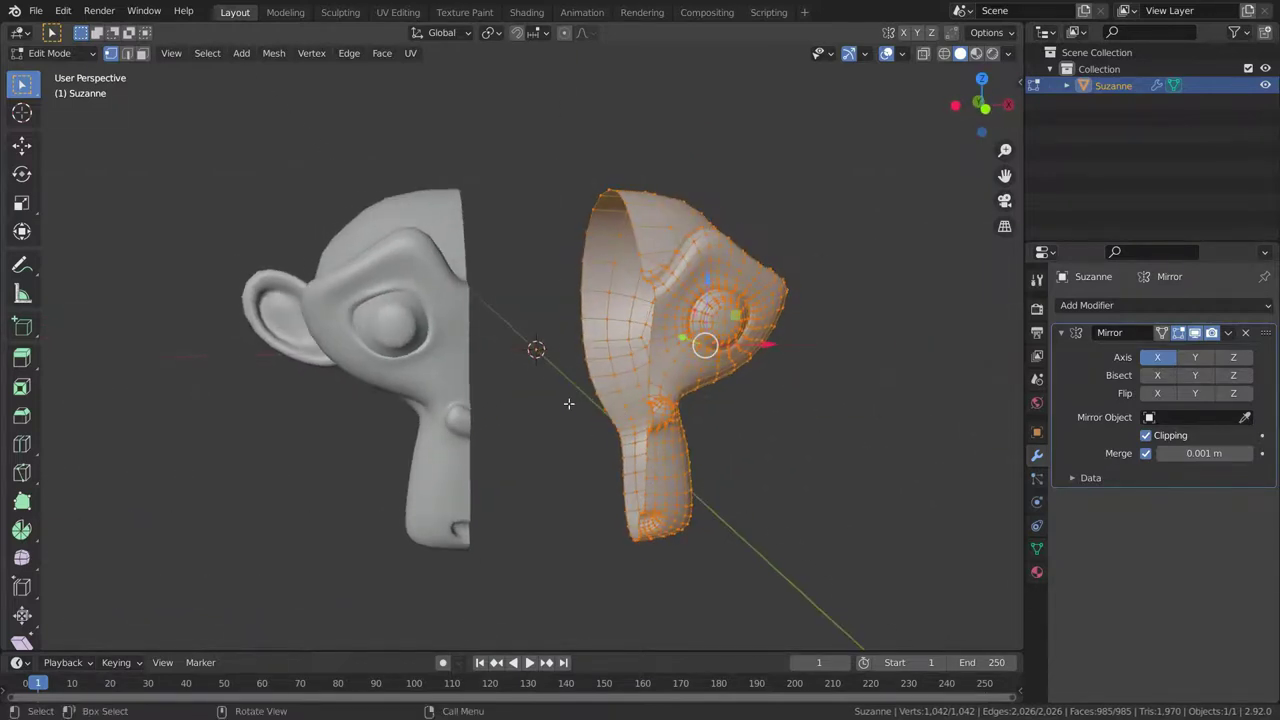
{"action": "scroll", "coordinate": [568, 403], "scroll_direction": "down", "scroll_amount": 3}
{"action": "key", "text": "KP_1"}
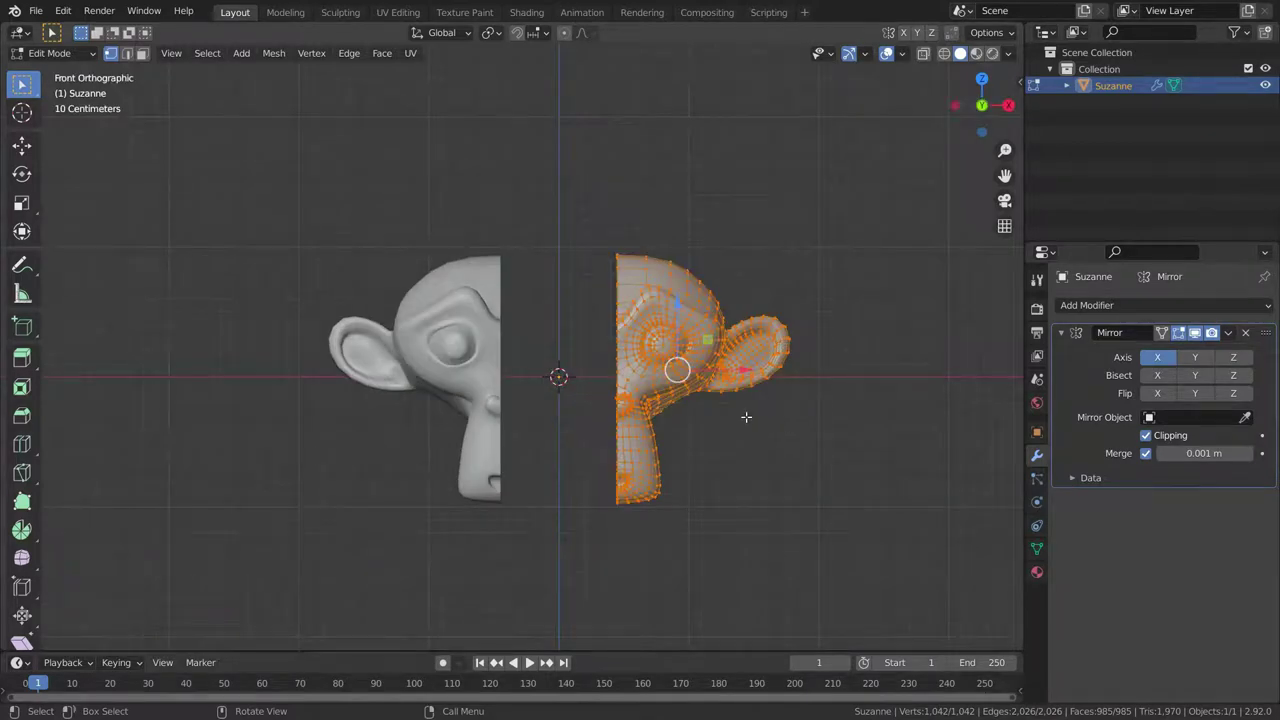
{"action": "key", "text": "Tab"}
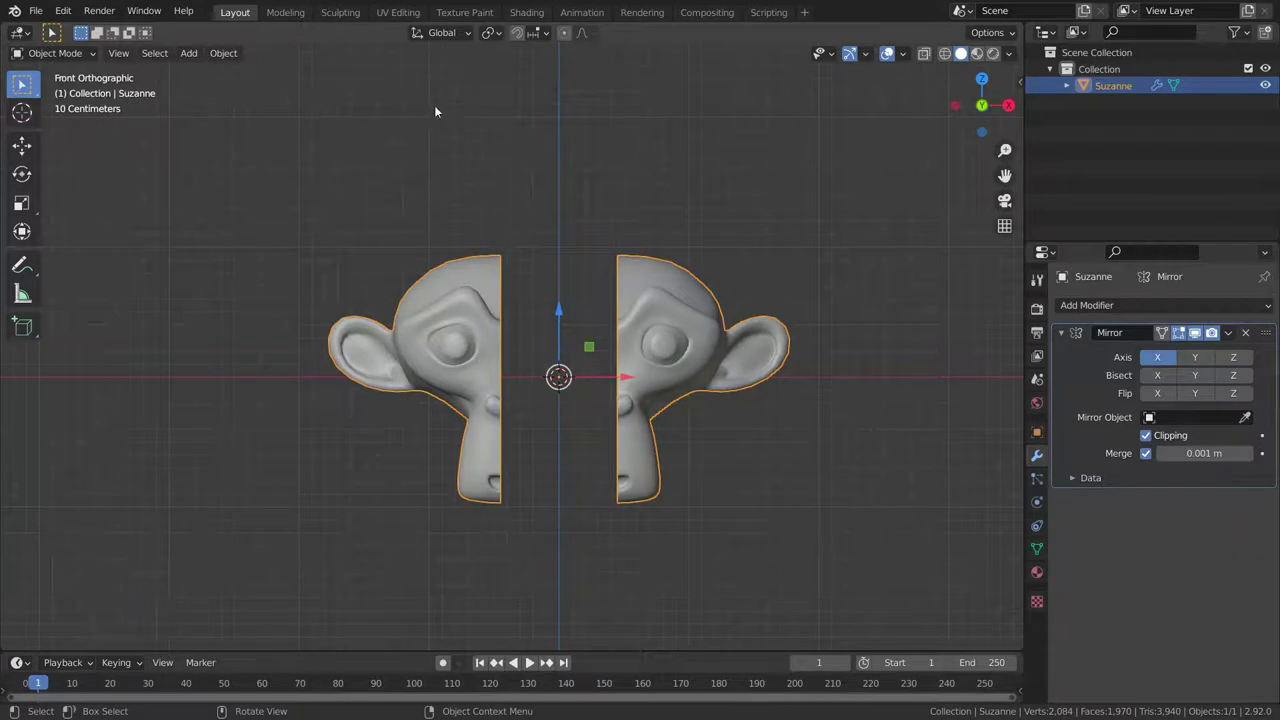
Step: Add an Arrows Empty at the origin with Shift+A
{"action": "key", "text": "shift+a"}
{"action": "mouse_move", "coordinate": [434, 105]}
{"action": "mouse_move", "coordinate": [409, 272]}
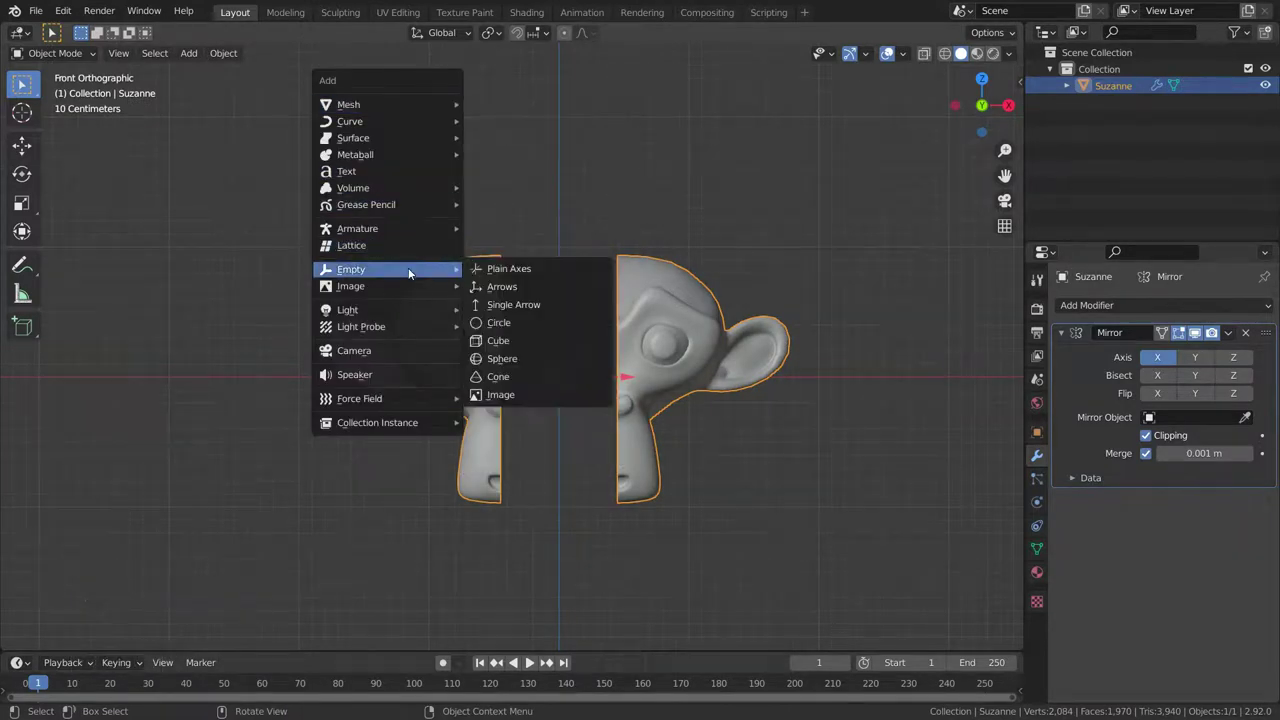
{"action": "left_click", "coordinate": [517, 288]}
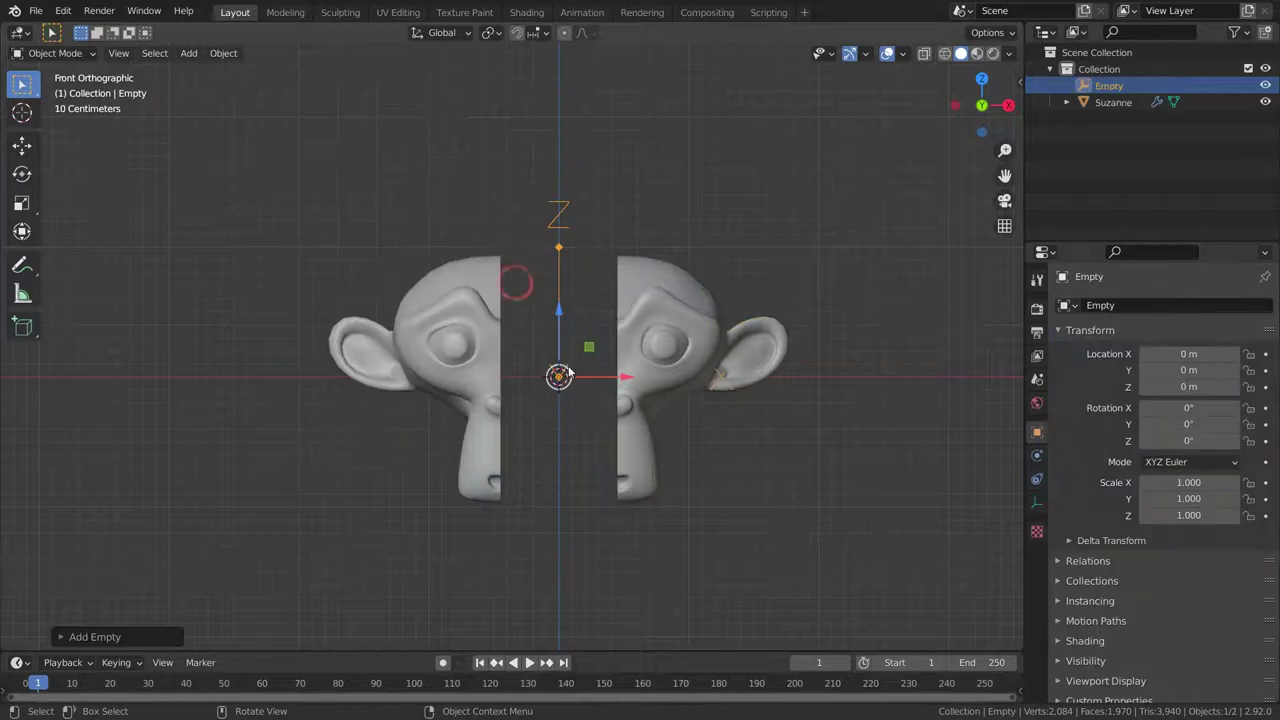
{"action": "scroll", "coordinate": [572, 425], "scroll_direction": "up", "scroll_amount": 2}
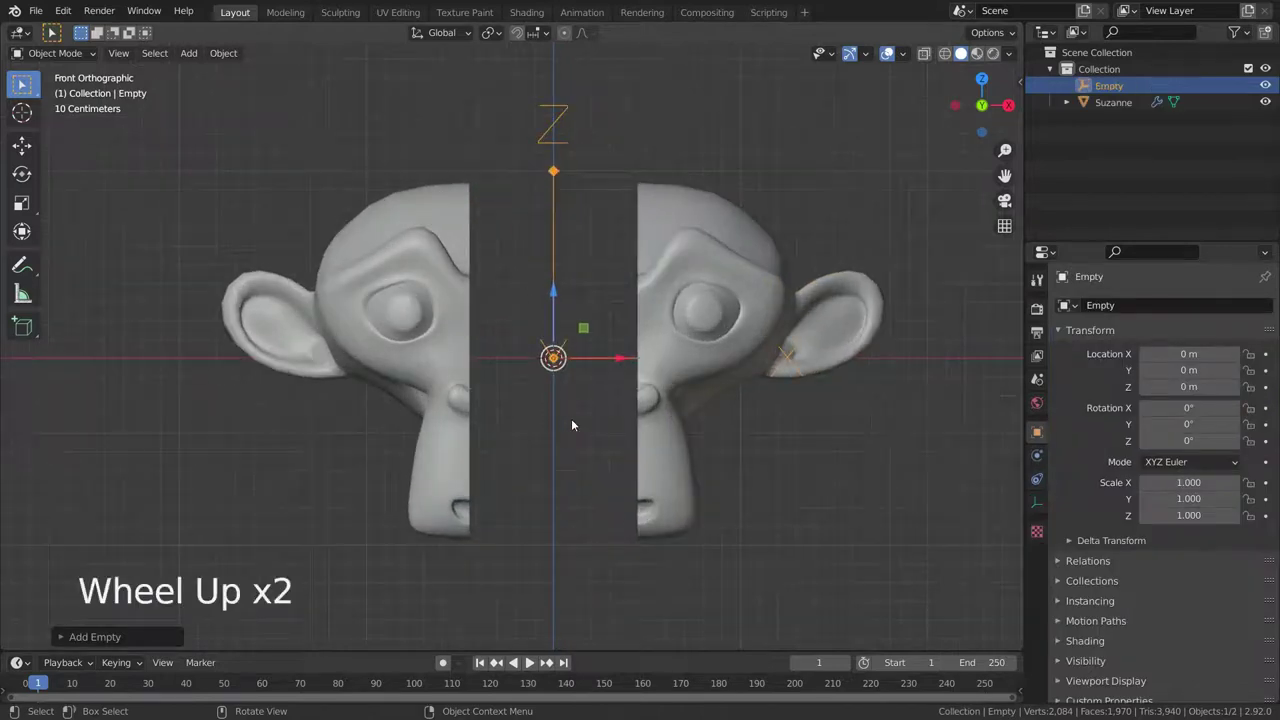
Step: Set the Empty as the Mirror Object in Suzanne's Mirror modifier
{"action": "left_click", "coordinate": [702, 271]}
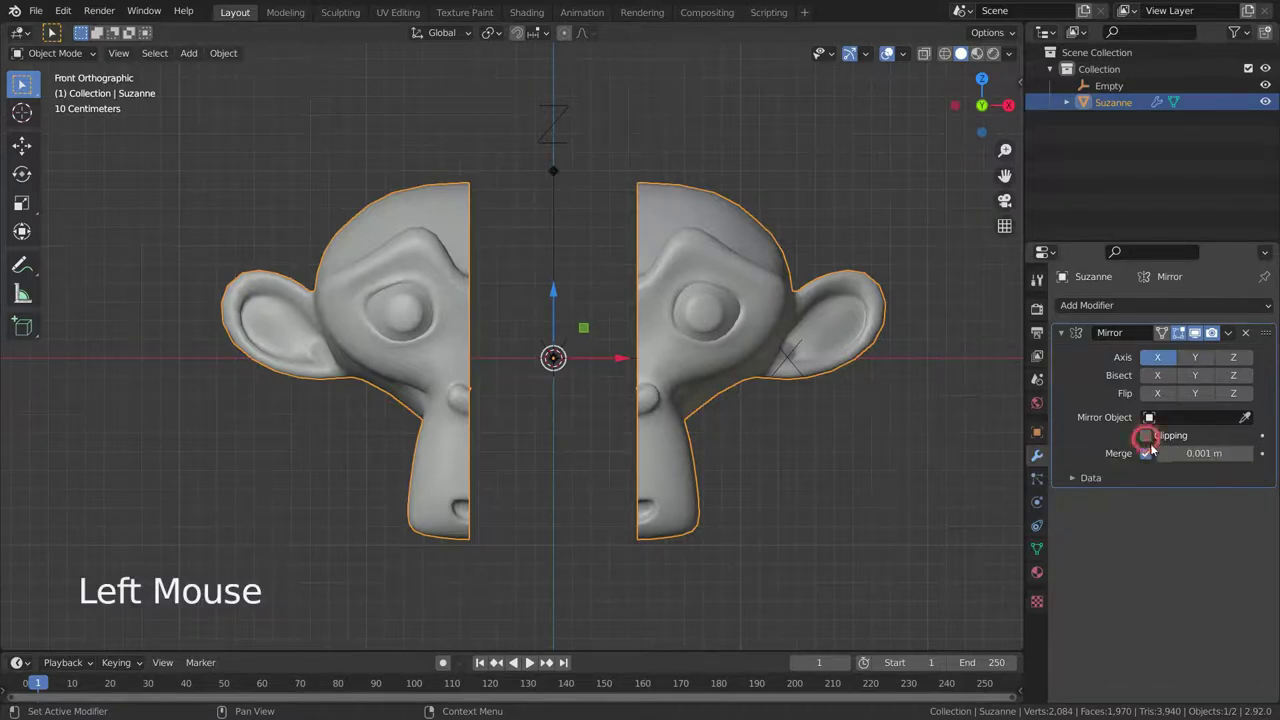
{"action": "left_click", "coordinate": [1246, 418]}
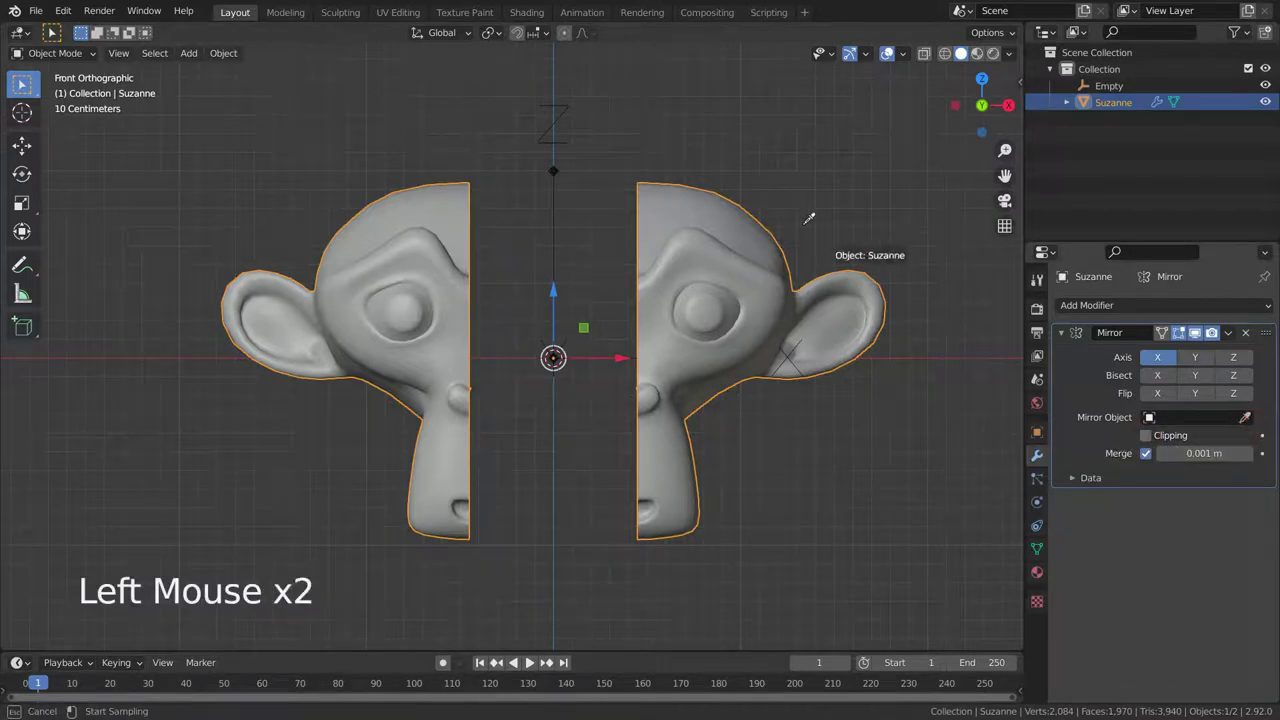
{"action": "left_click", "coordinate": [557, 104]}
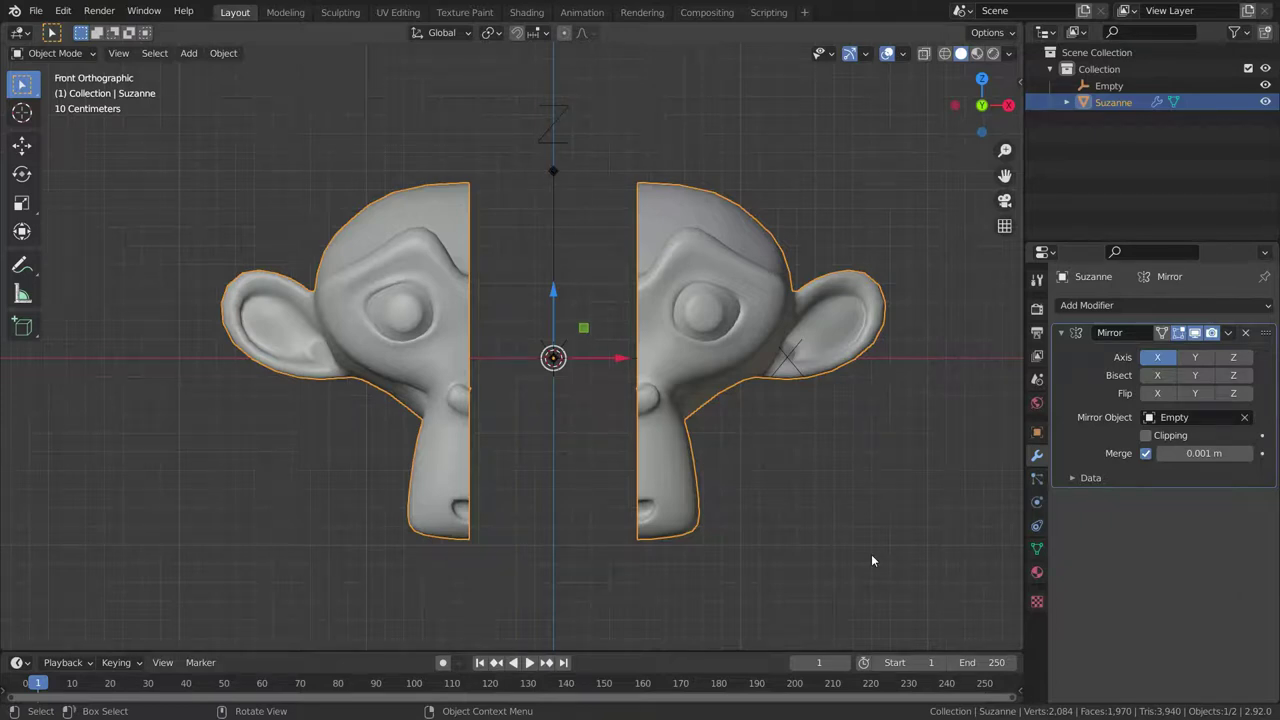
{"action": "left_click", "coordinate": [551, 174]}
Step: Move the Empty along X to about -0.246 m and begin rotating it to tilt the mirror
{"action": "left_click_drag", "start_coordinate": [619, 360], "coordinate": [576, 366]}
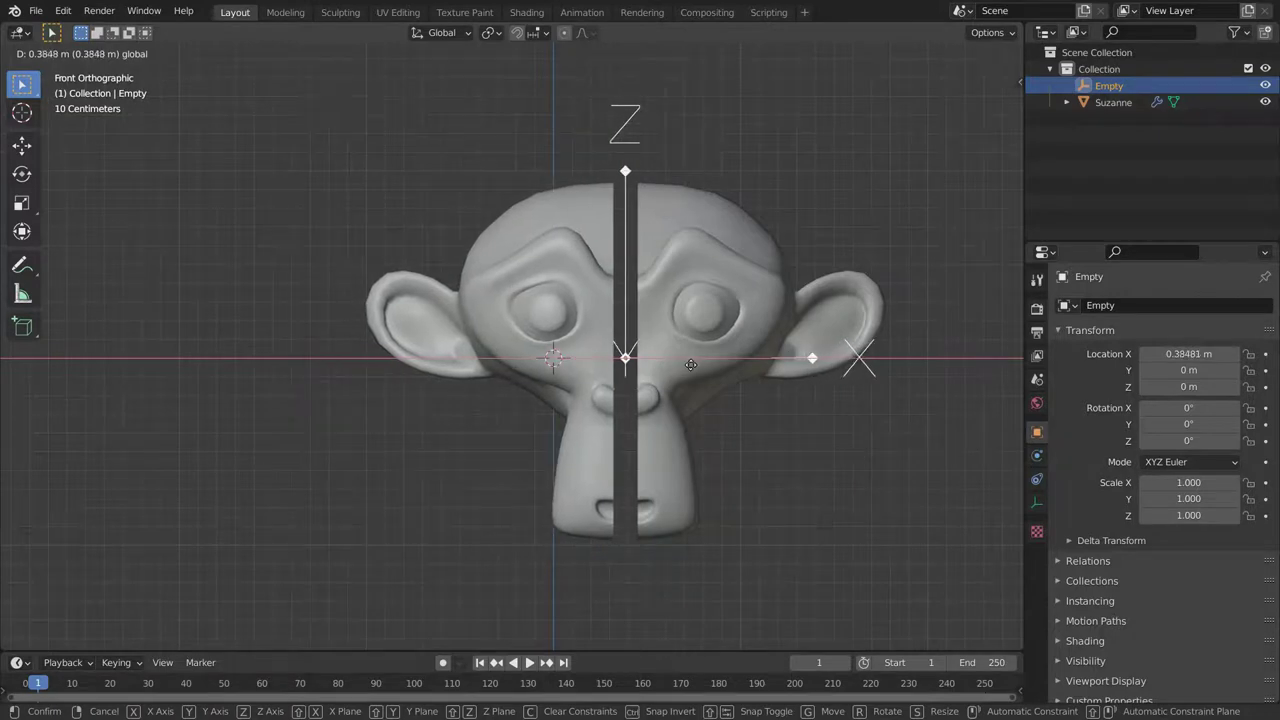
{"action": "scroll", "coordinate": [680, 368], "scroll_direction": "up", "scroll_amount": 2}
{"action": "left_click", "coordinate": [650, 368]}
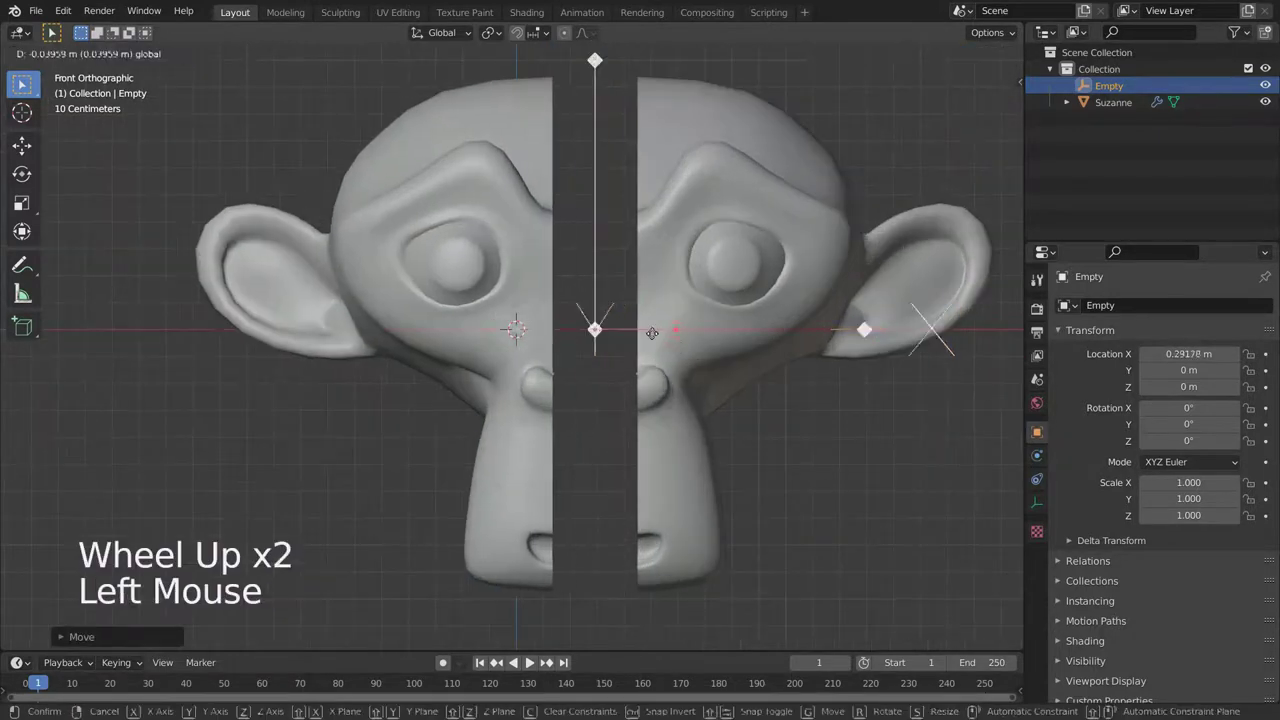
{"action": "scroll", "coordinate": [565, 421], "scroll_direction": "down", "scroll_amount": 3}
{"action": "scroll", "coordinate": [565, 421], "scroll_direction": "down", "scroll_amount": 1}
{"action": "left_click_drag", "start_coordinate": [590, 371], "coordinate": [625, 410]}
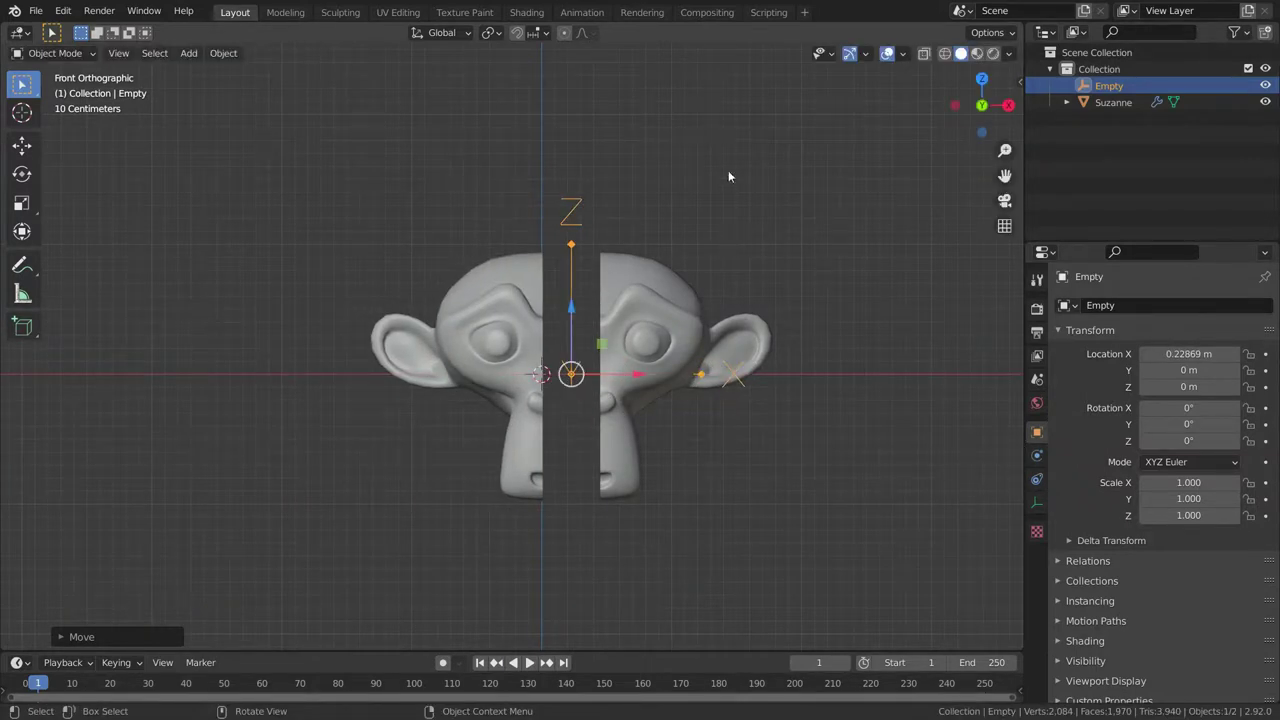
{"action": "scroll", "coordinate": [647, 223], "scroll_direction": "up", "scroll_amount": 1}
{"action": "left_click_drag", "start_coordinate": [643, 377], "coordinate": [569, 385]}
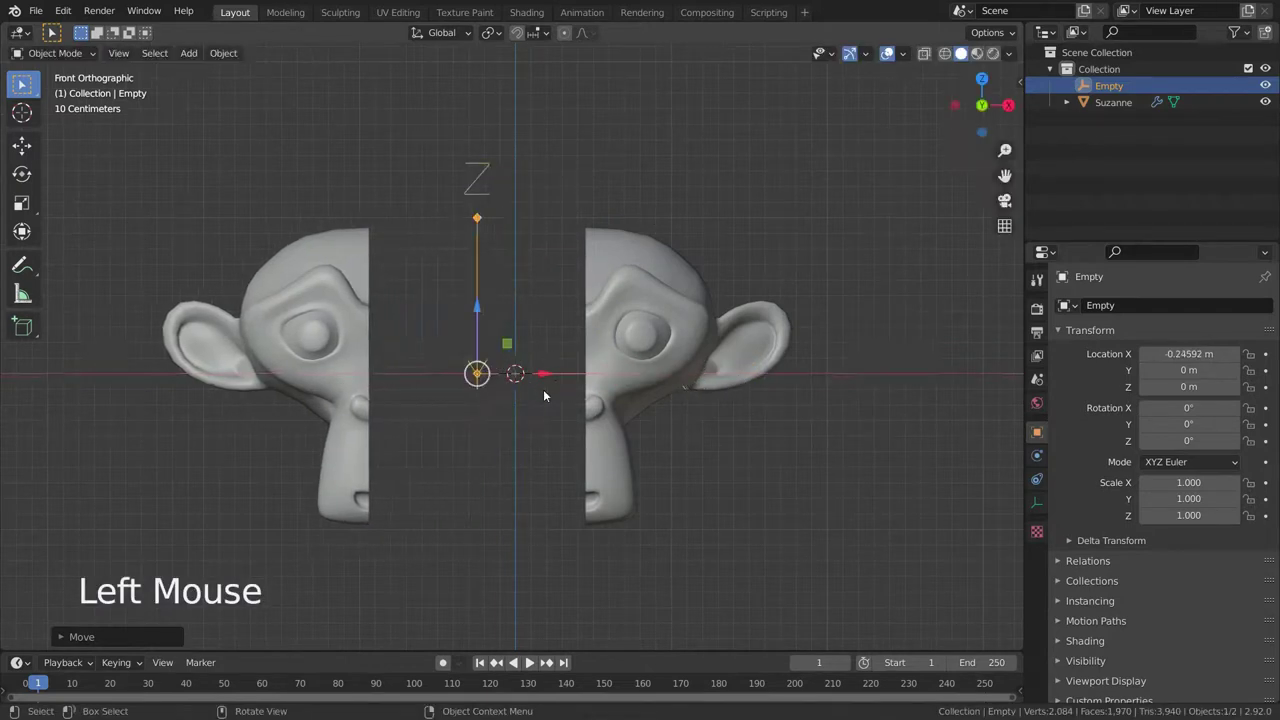
{"action": "scroll", "coordinate": [539, 464], "scroll_direction": "down", "scroll_amount": 3}
{"action": "scroll", "coordinate": [539, 464], "scroll_direction": "up", "scroll_amount": 4}
{"action": "scroll", "coordinate": [539, 464], "scroll_direction": "down", "scroll_amount": 1}
{"action": "scroll", "coordinate": [539, 464], "scroll_direction": "up", "scroll_amount": 1}
{"action": "scroll", "coordinate": [539, 464], "scroll_direction": "down", "scroll_amount": 1}
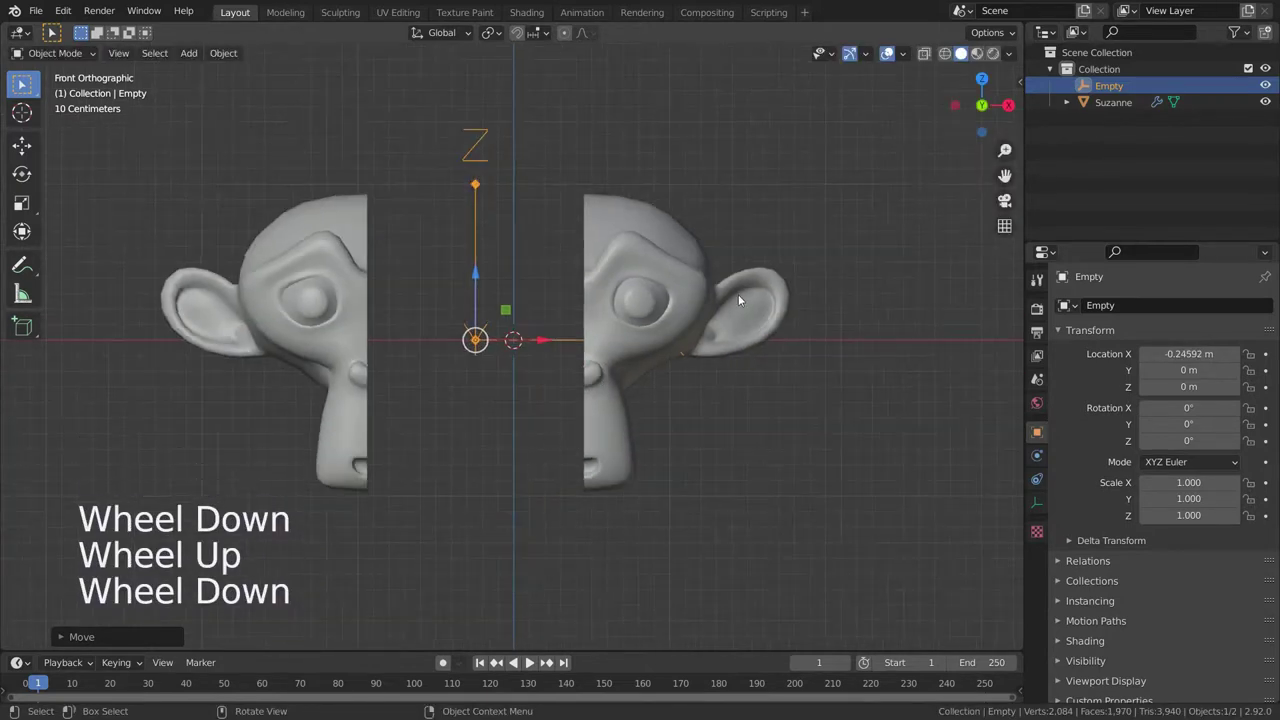
{"action": "key", "text": "r"}
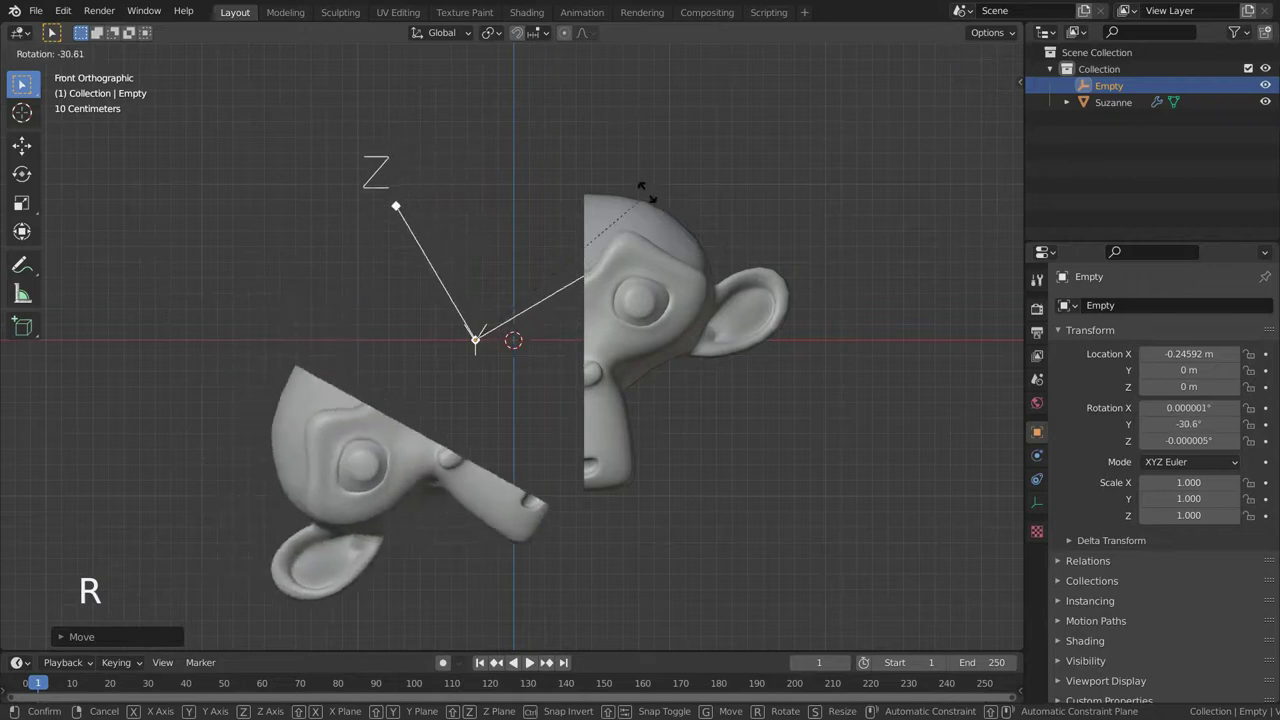